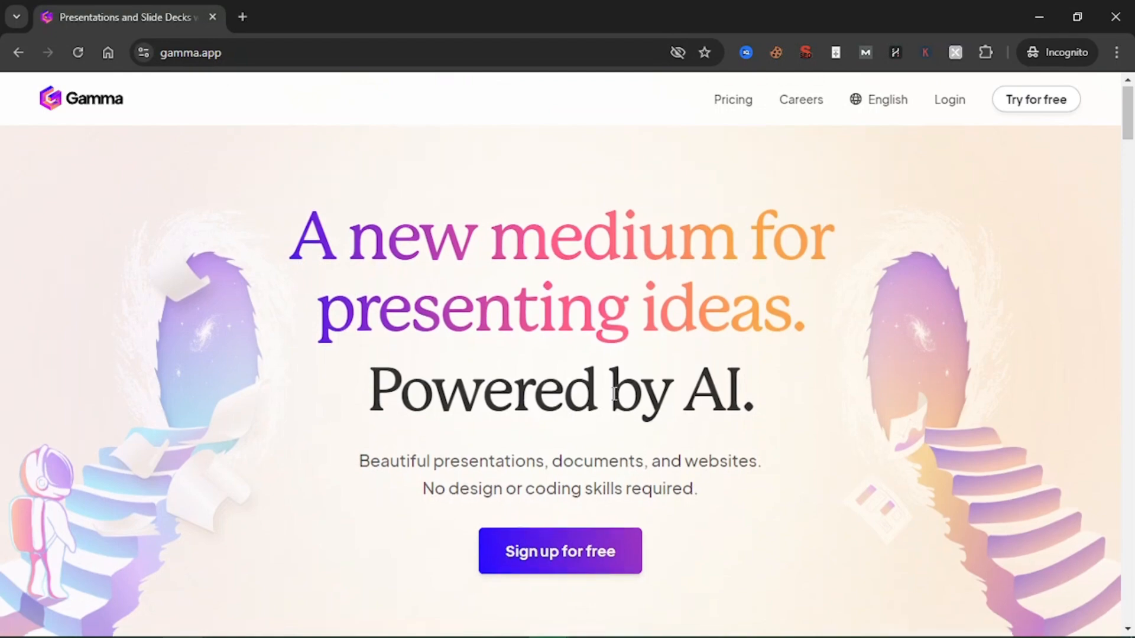
Look through the Gamma home page, including the sections on creating presentations, the AI design partner and sharing content
scroll(615, 394, down, 8)
scroll(614, 394, down, 6)
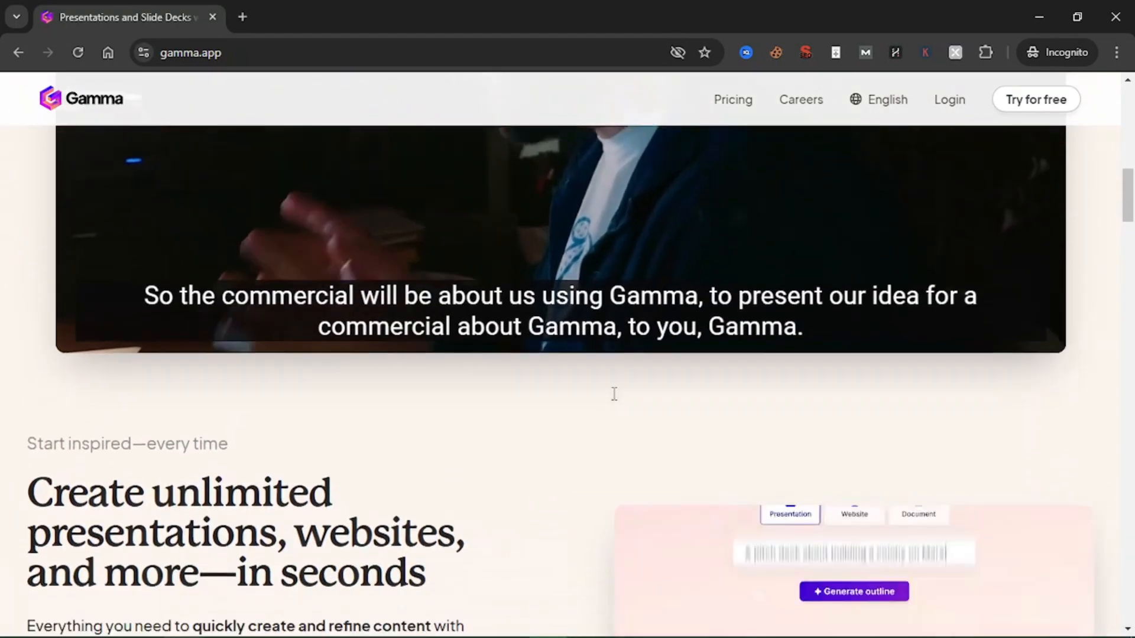
scroll(614, 396, down, 4)
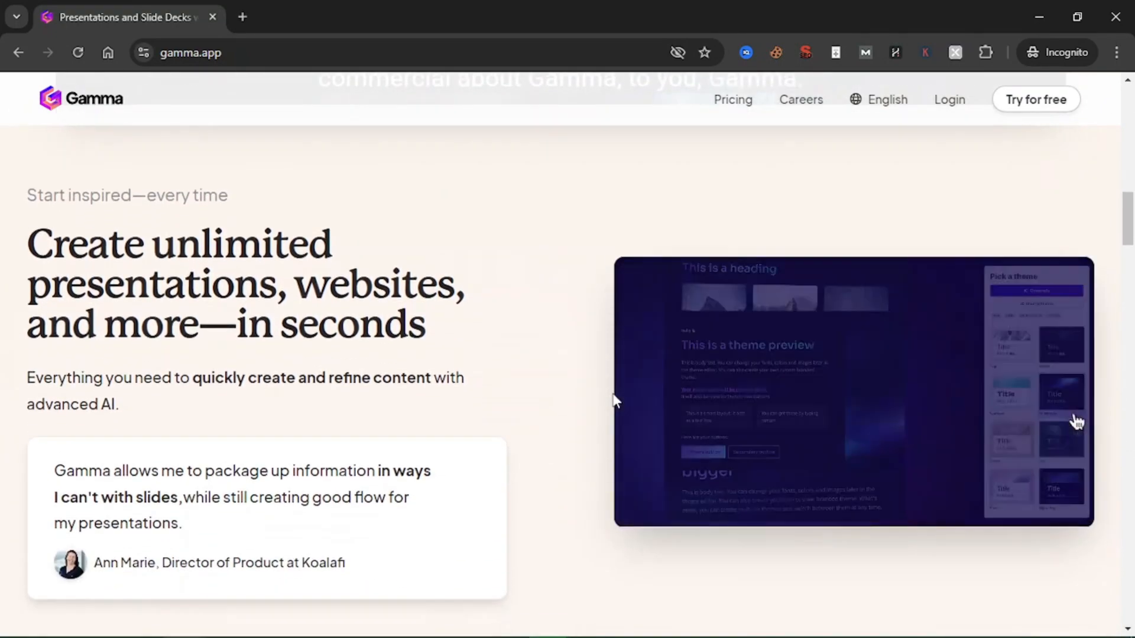
scroll(585, 350, up, 15)
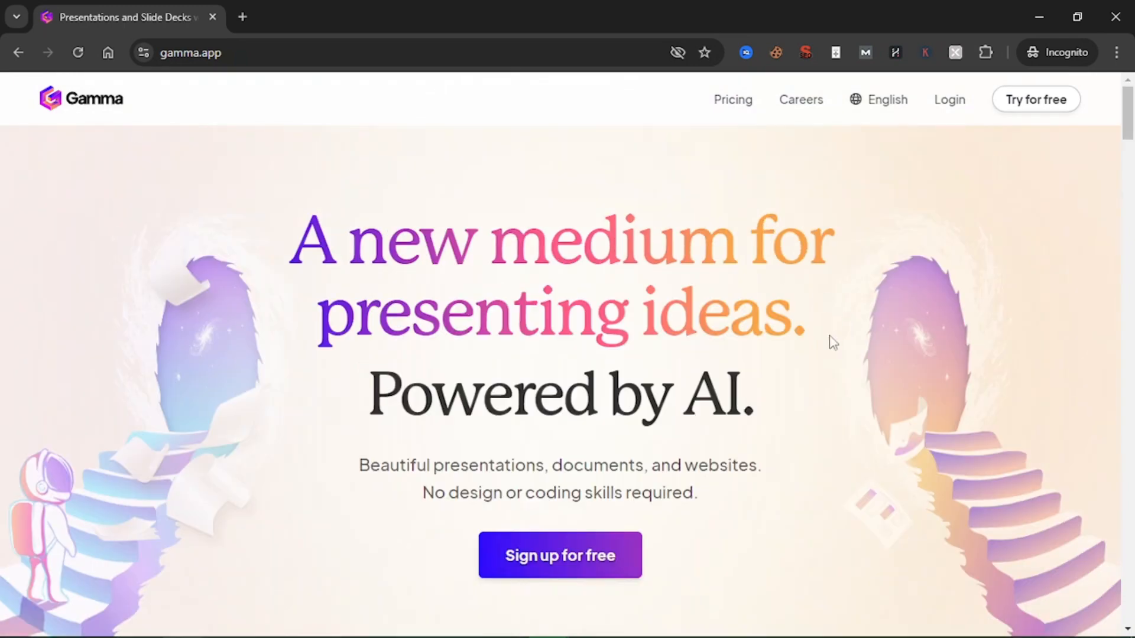
drag(720, 465, 749, 465)
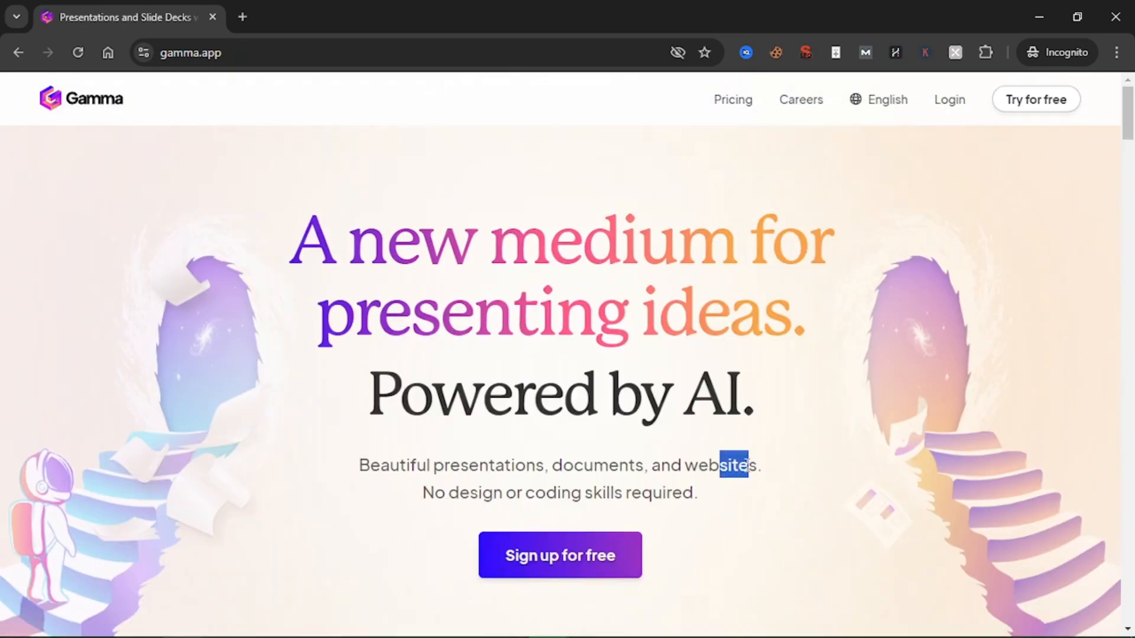
click(600, 407)
scroll(600, 408, down, 1)
scroll(600, 407, down, 20)
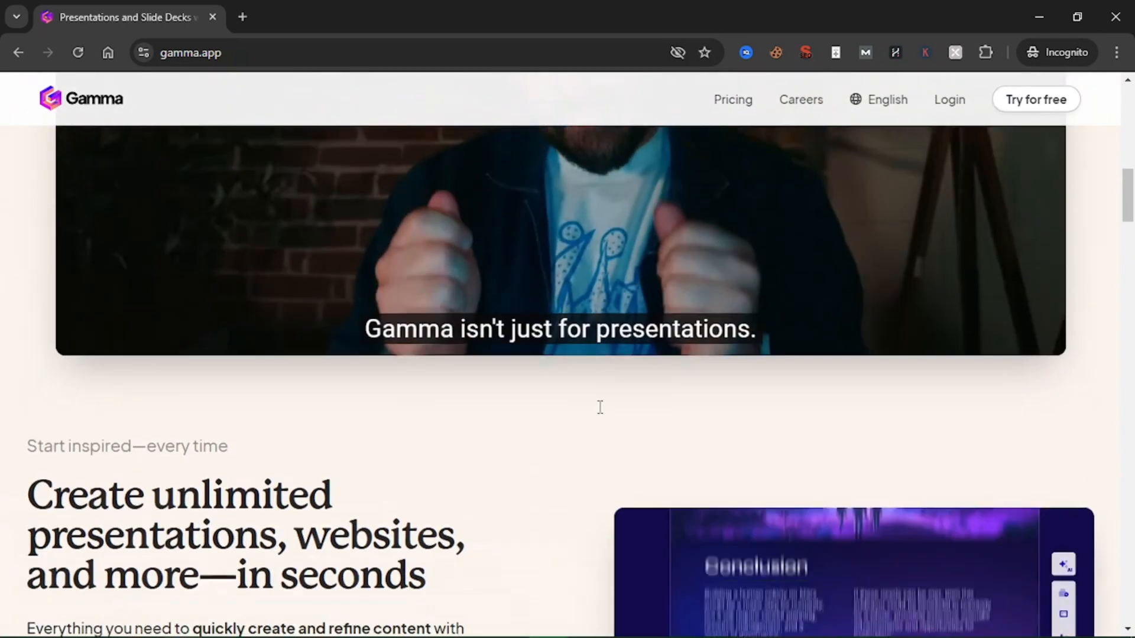
scroll(600, 407, down, 5)
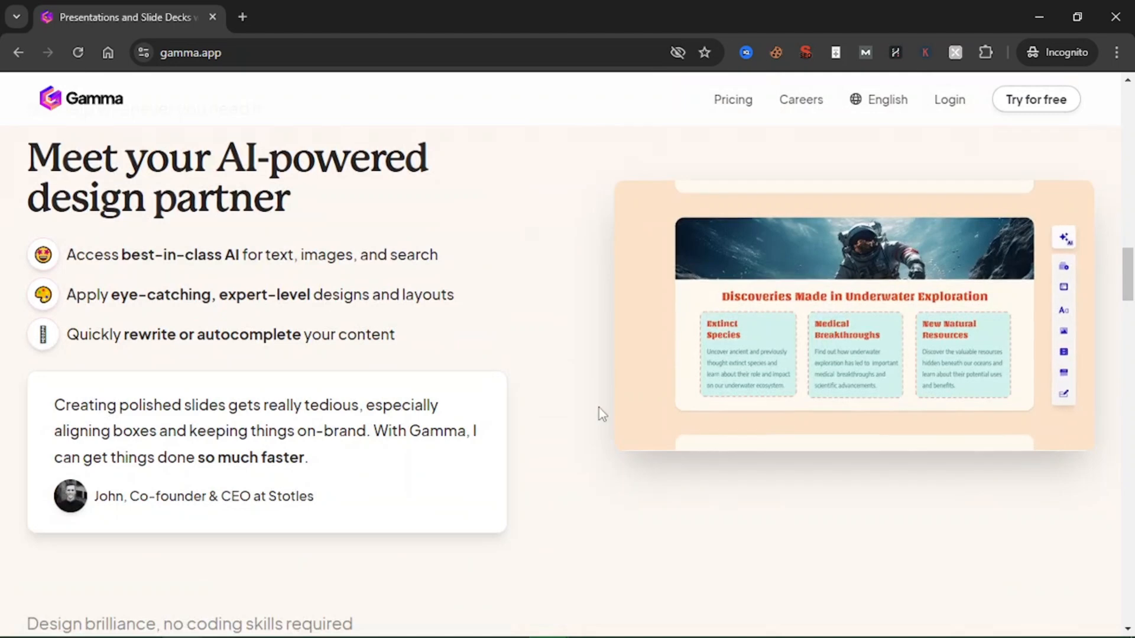
scroll(598, 407, down, 2)
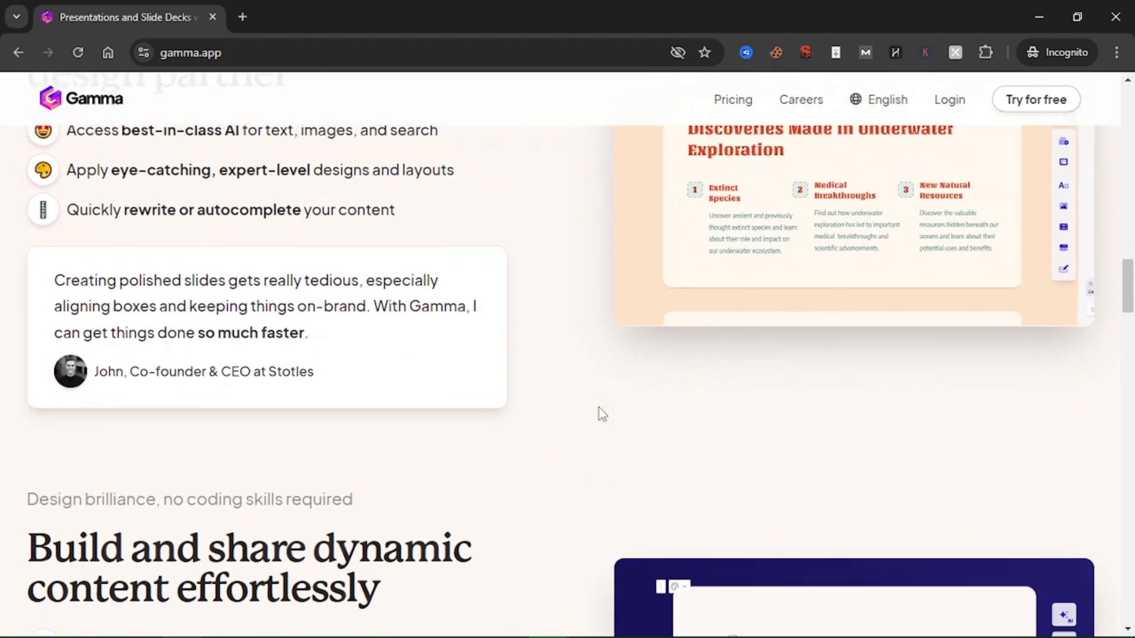
scroll(598, 408, down, 2)
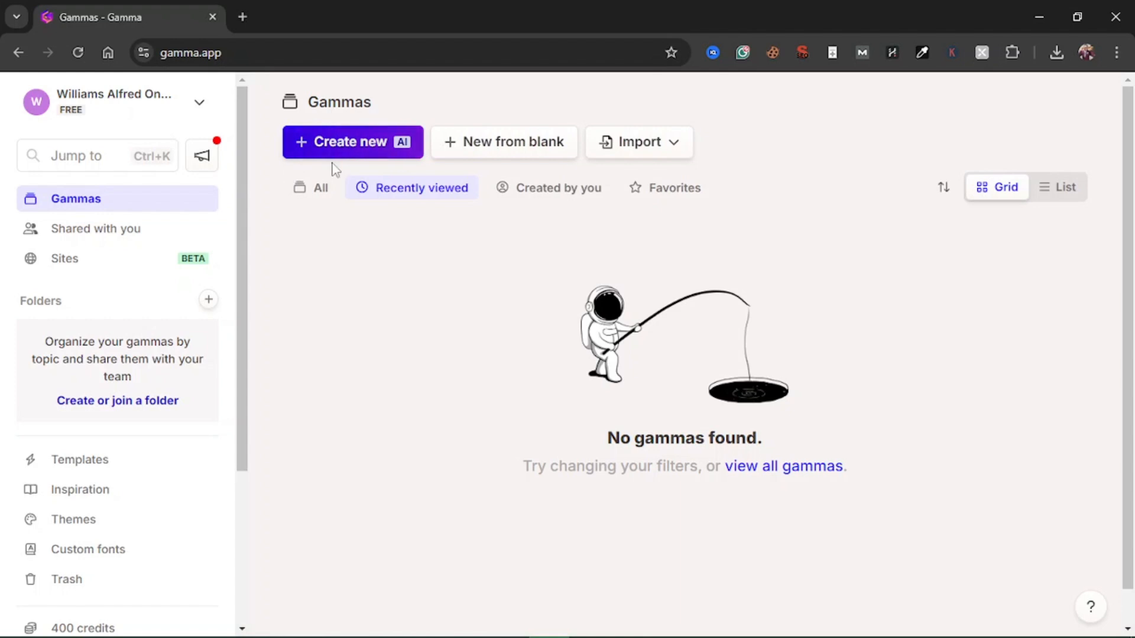
Start a new AI creation in Gamma using the option to paste in existing text
click(402, 152)
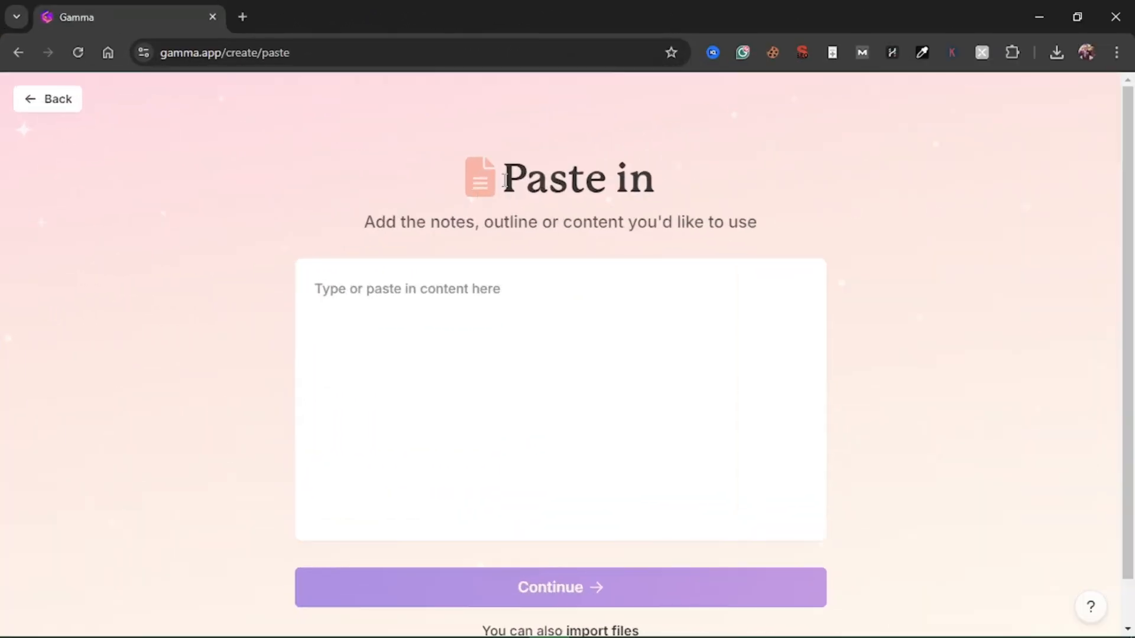
drag(502, 180, 554, 211)
click(544, 213)
scroll(464, 365, down, 1)
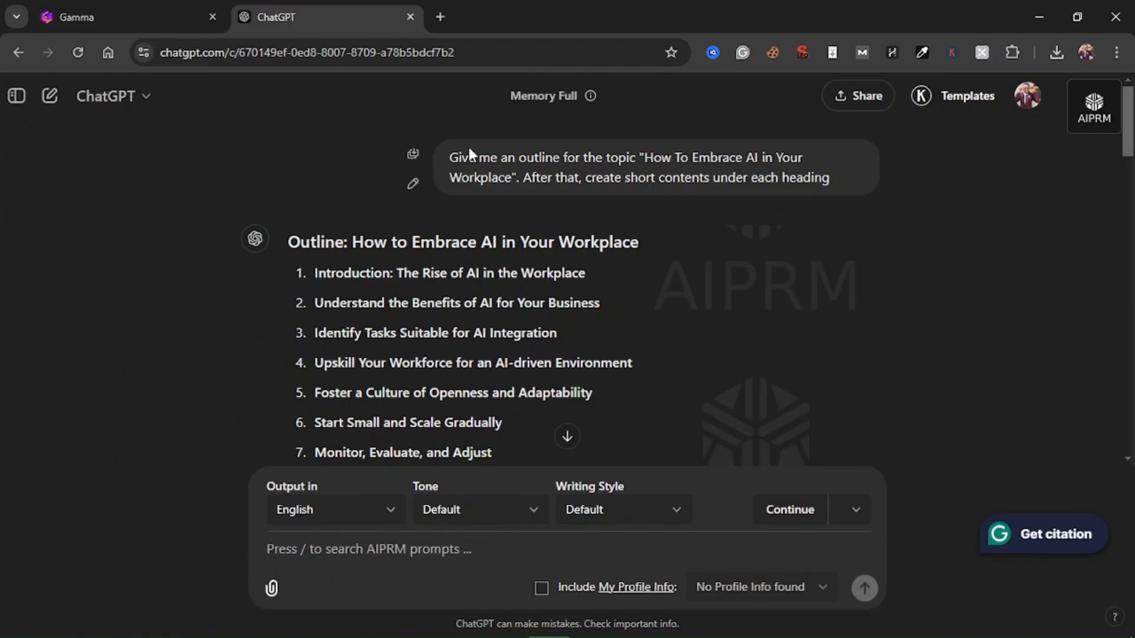
Examine the ChatGPT prompt requesting an outline for "How To Embrace AI in Your Workplace" with short contents under each heading
drag(450, 157, 492, 176)
click(648, 155)
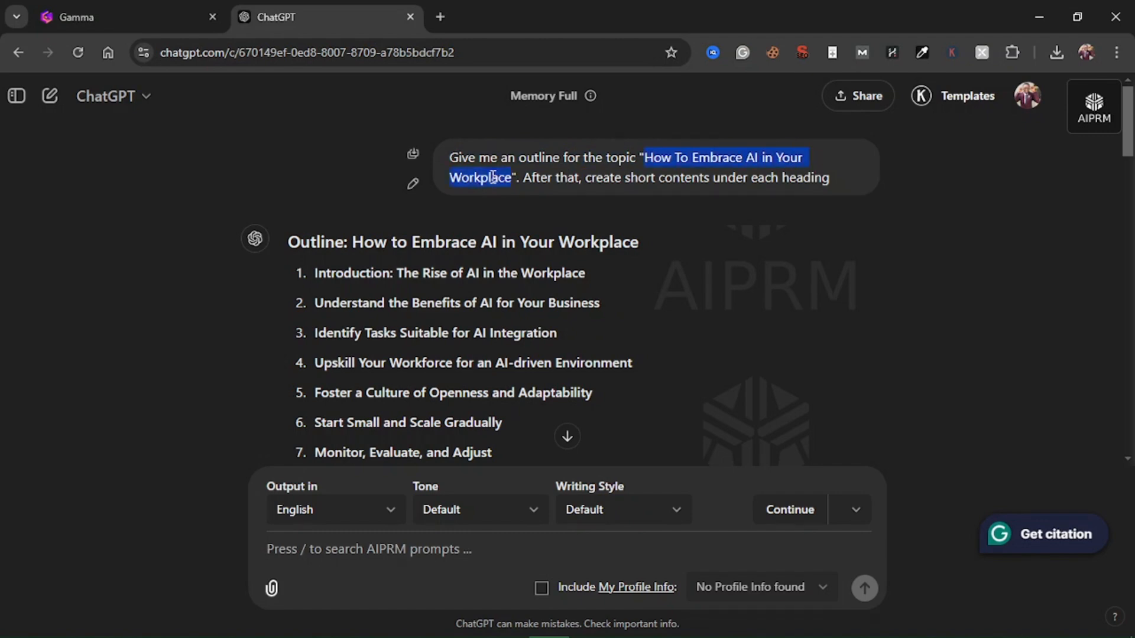
click(565, 192)
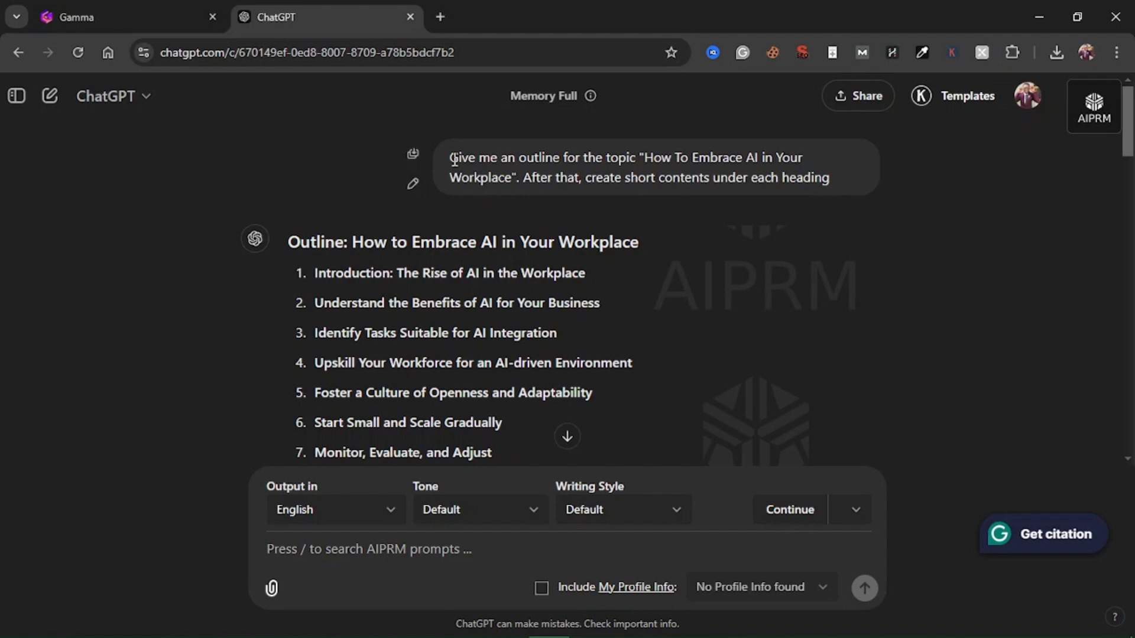
drag(453, 159, 703, 138)
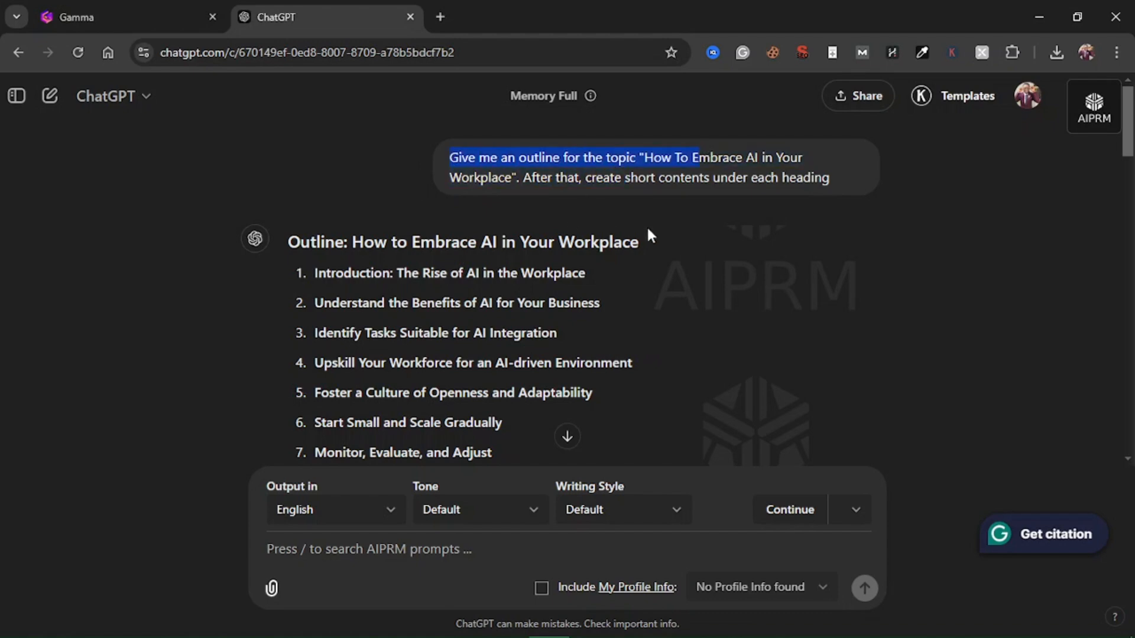
click(556, 171)
drag(644, 159, 820, 190)
click(548, 177)
click(707, 241)
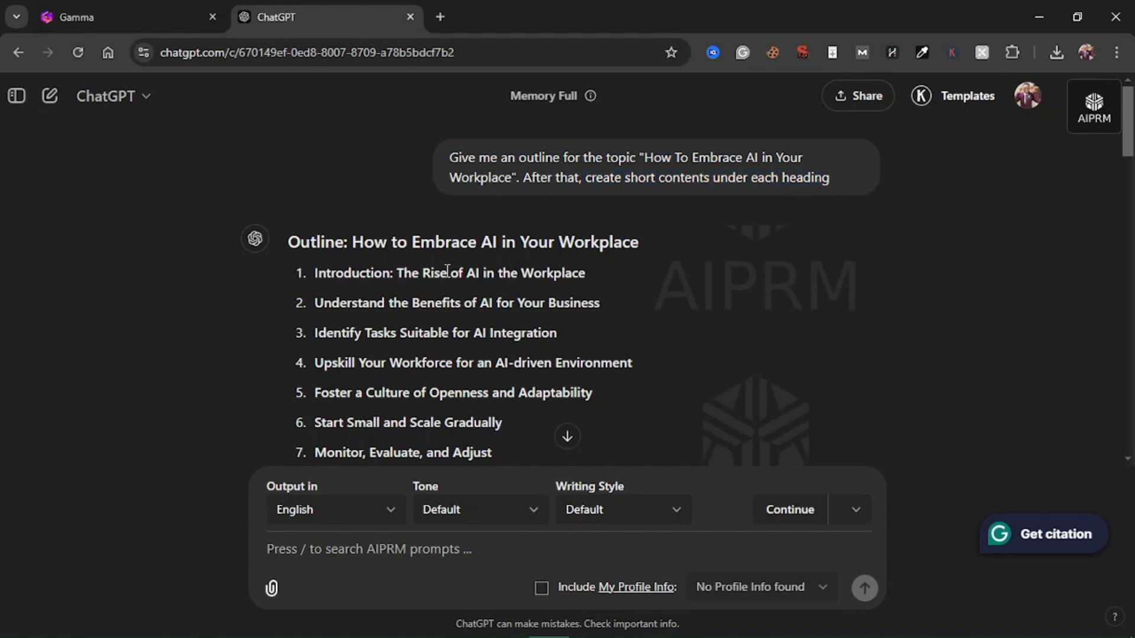
Select the whole ChatGPT response from the conclusion up to the outline title and count its words with Word Counter Plus
scroll(412, 275, down, 3)
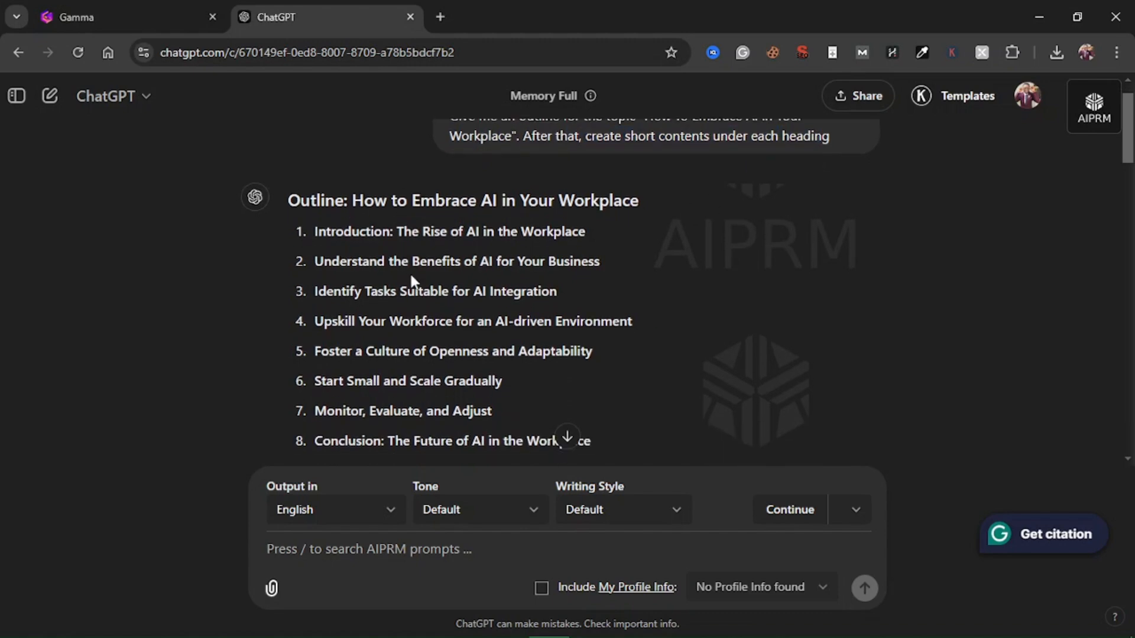
scroll(412, 275, down, 4)
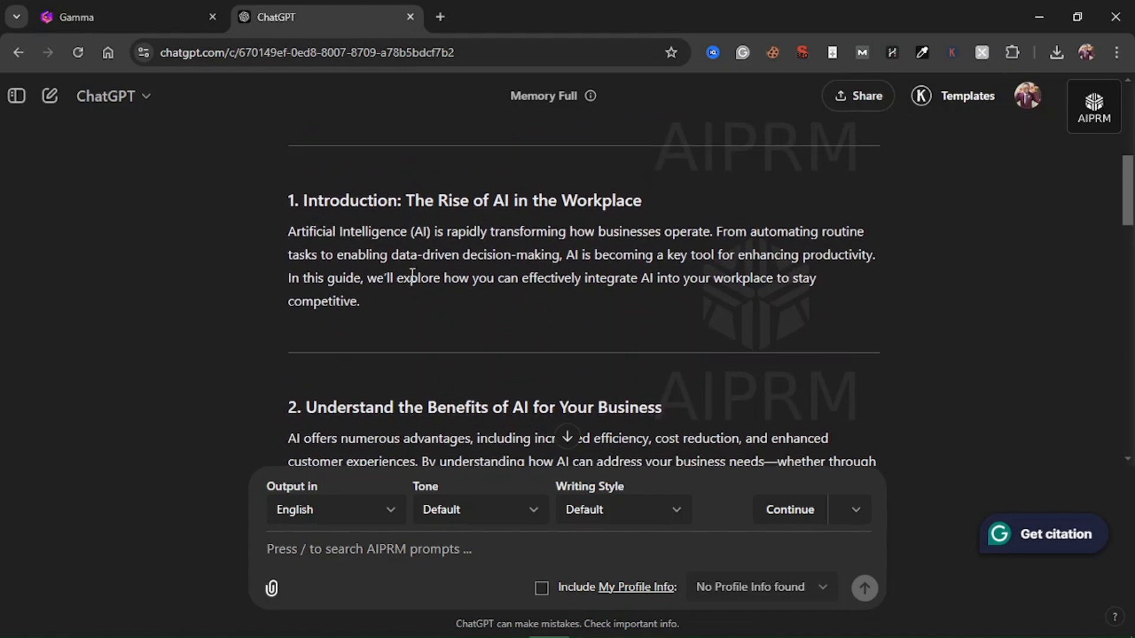
scroll(412, 275, down, 1)
scroll(412, 275, down, 10)
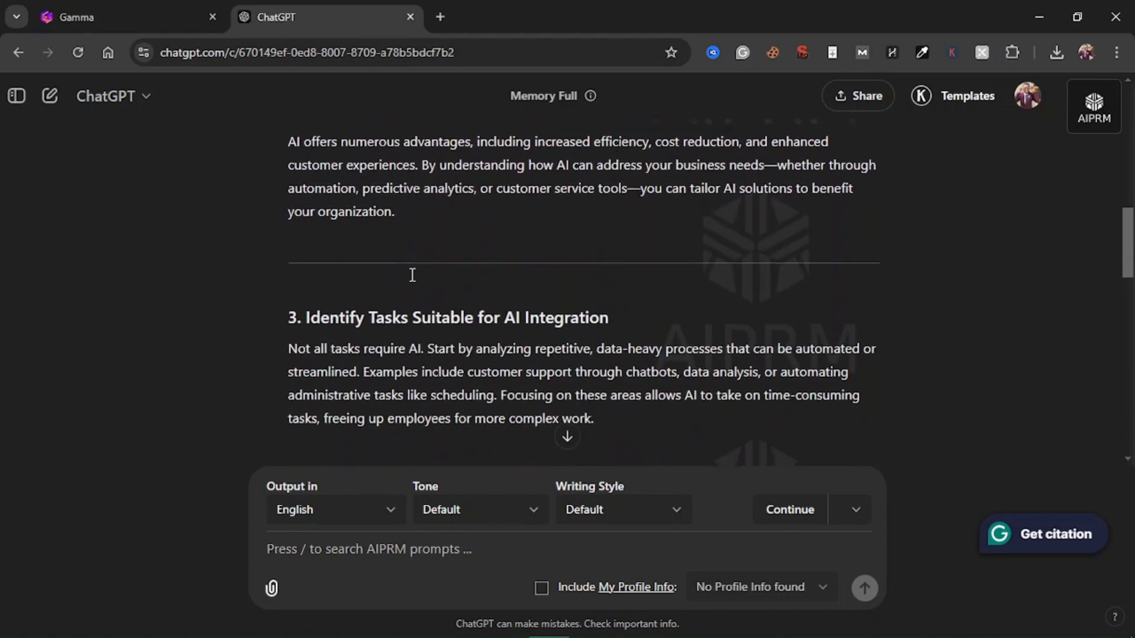
scroll(412, 275, down, 10)
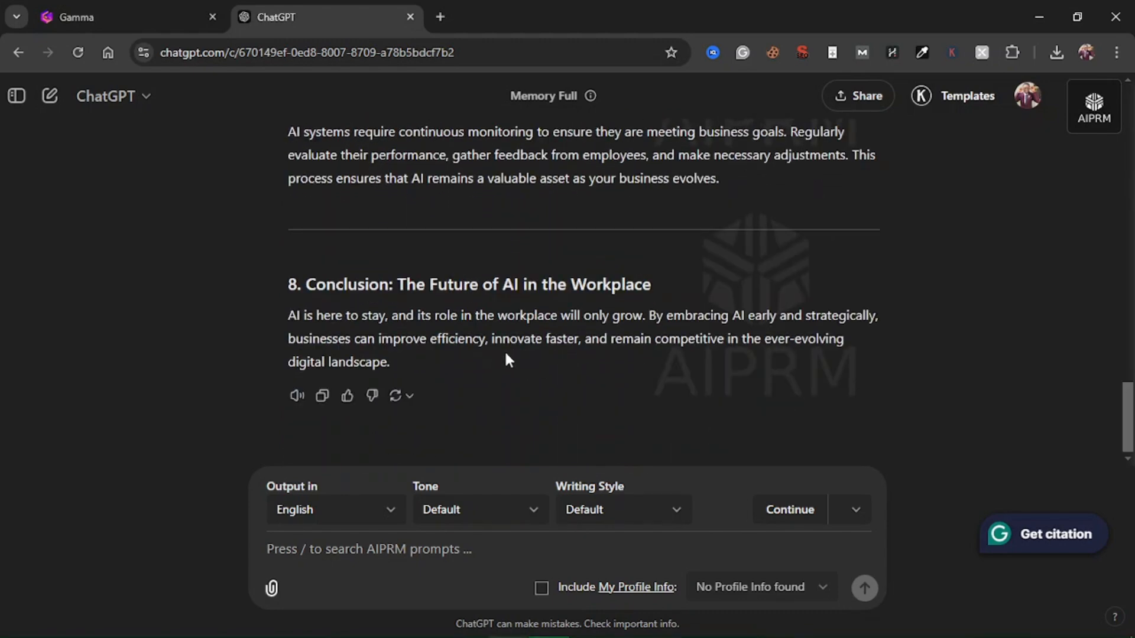
drag(392, 363, 292, 241)
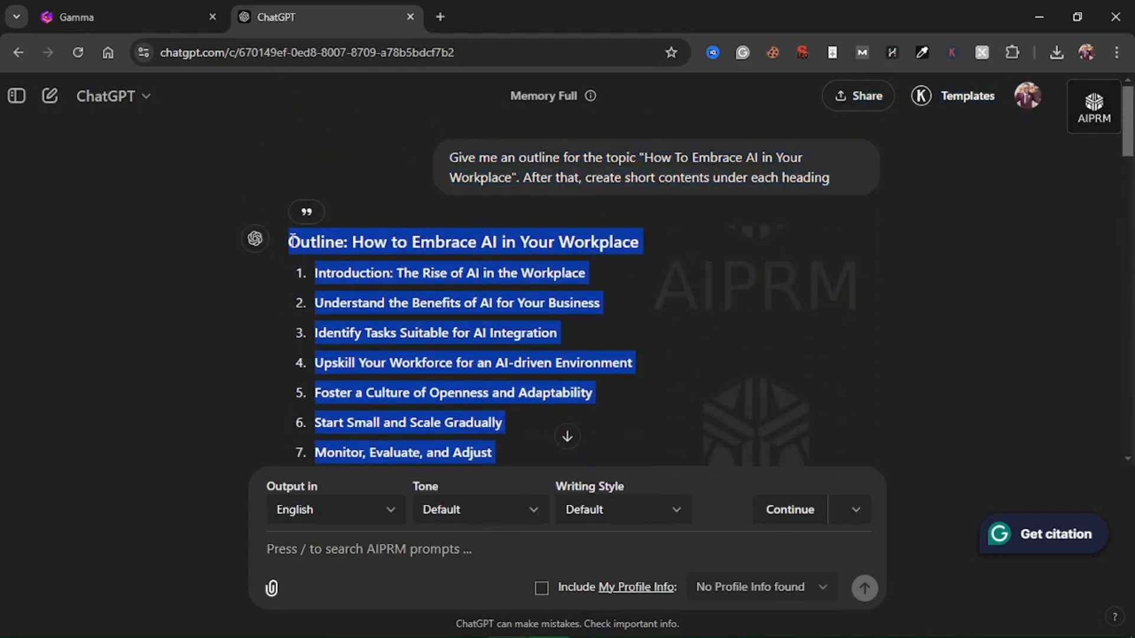
right_click(329, 242)
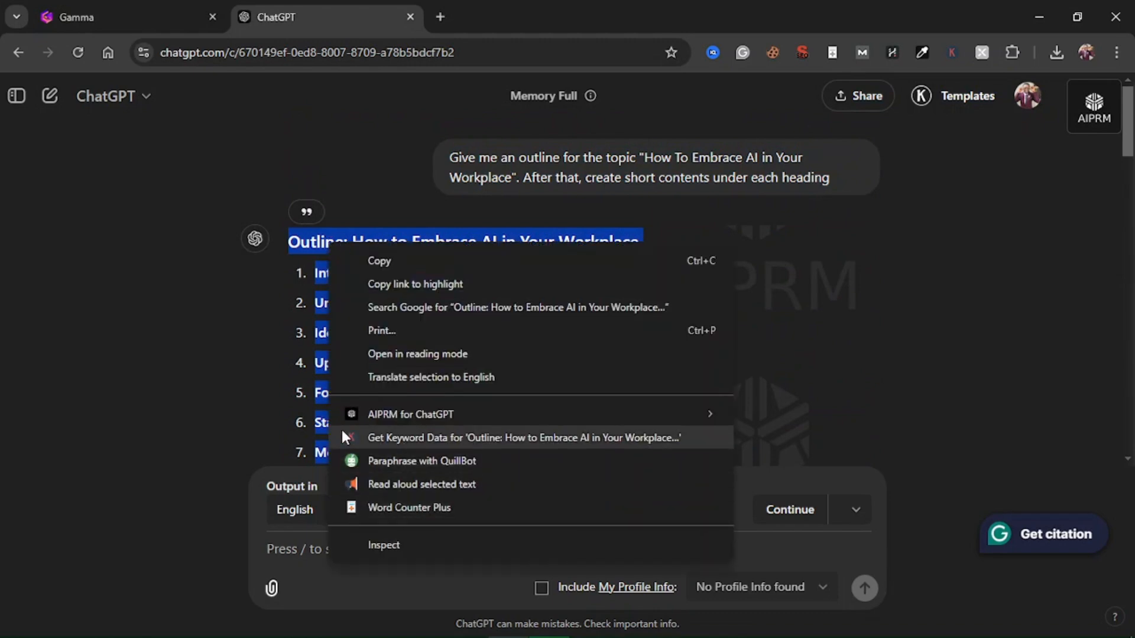
click(381, 508)
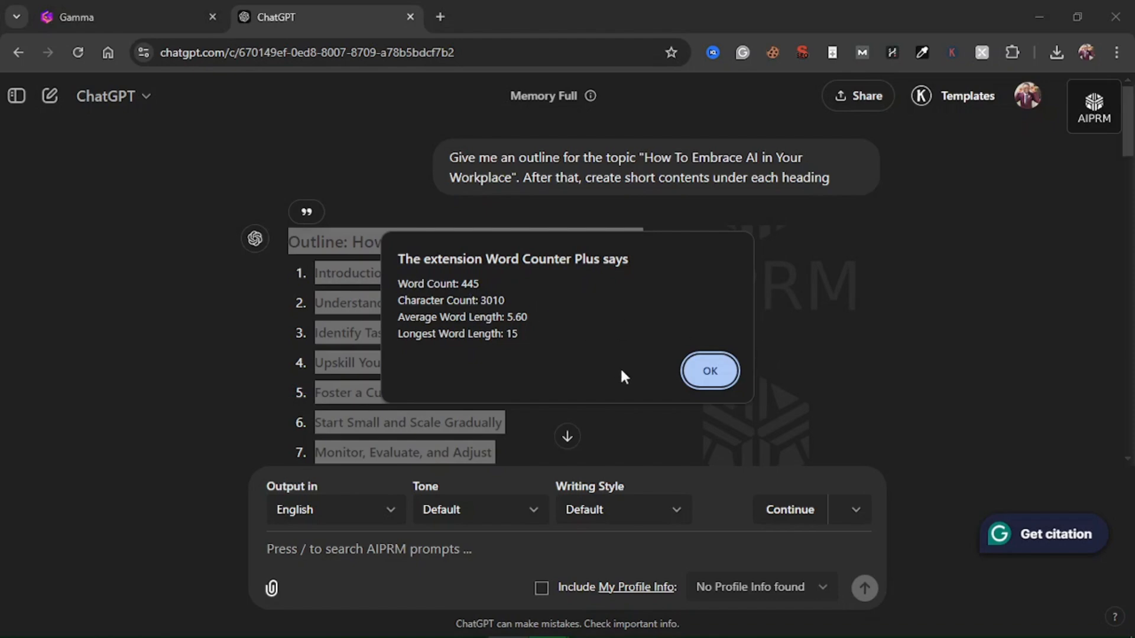
click(711, 371)
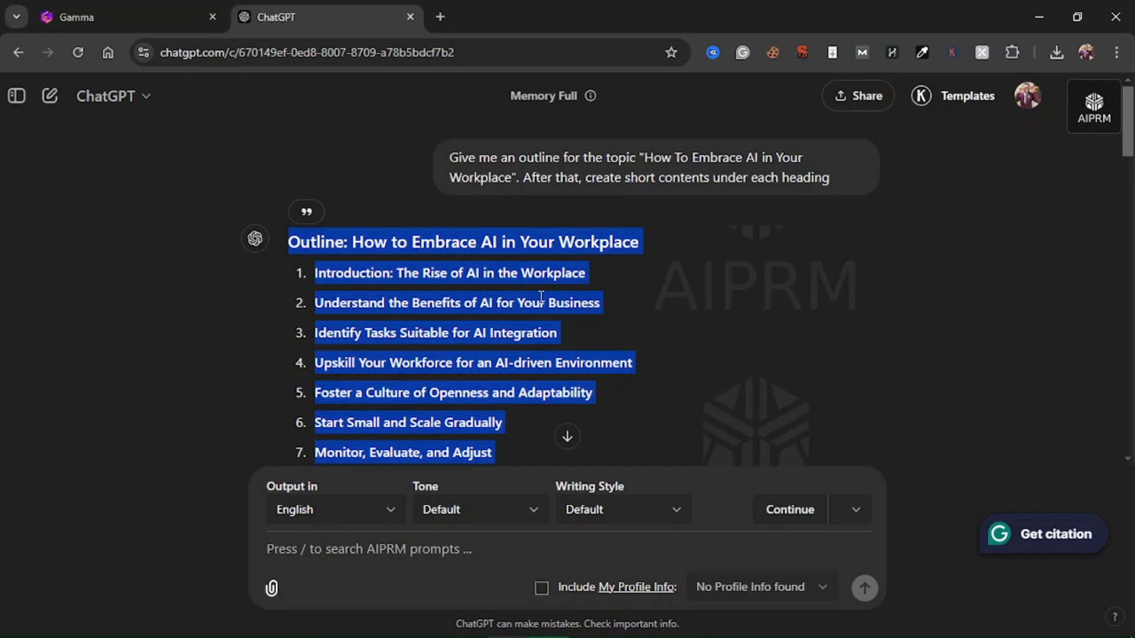
Copy the selected ChatGPT outline and its section contents, switch to Gamma and paste them into the empty content box
right_click(494, 295)
click(201, 7)
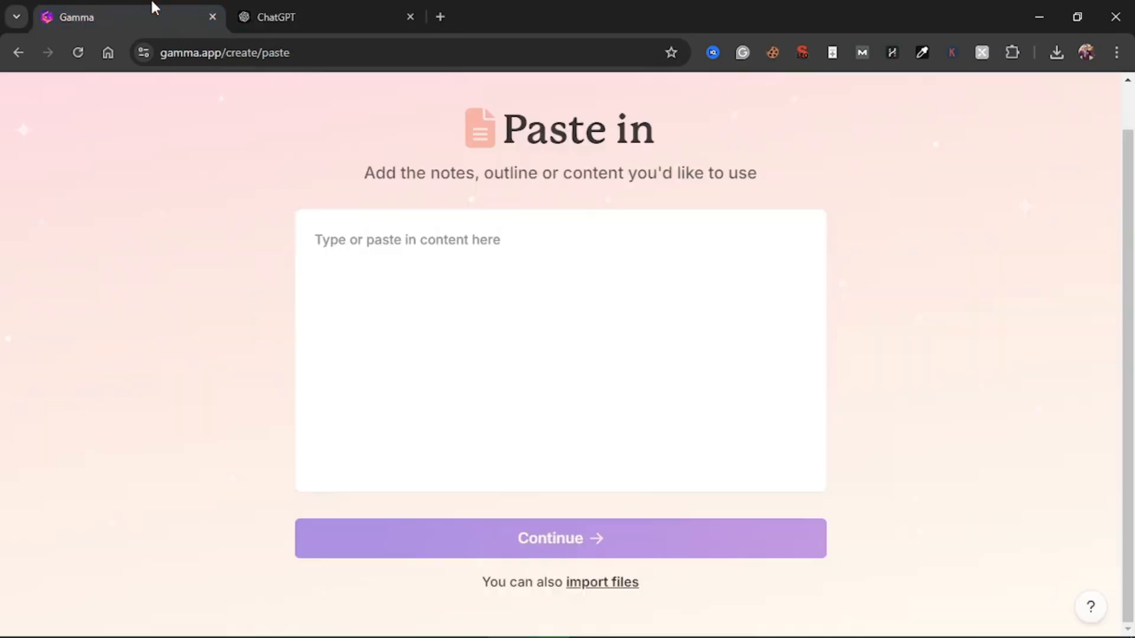
click(394, 240)
right_click(394, 243)
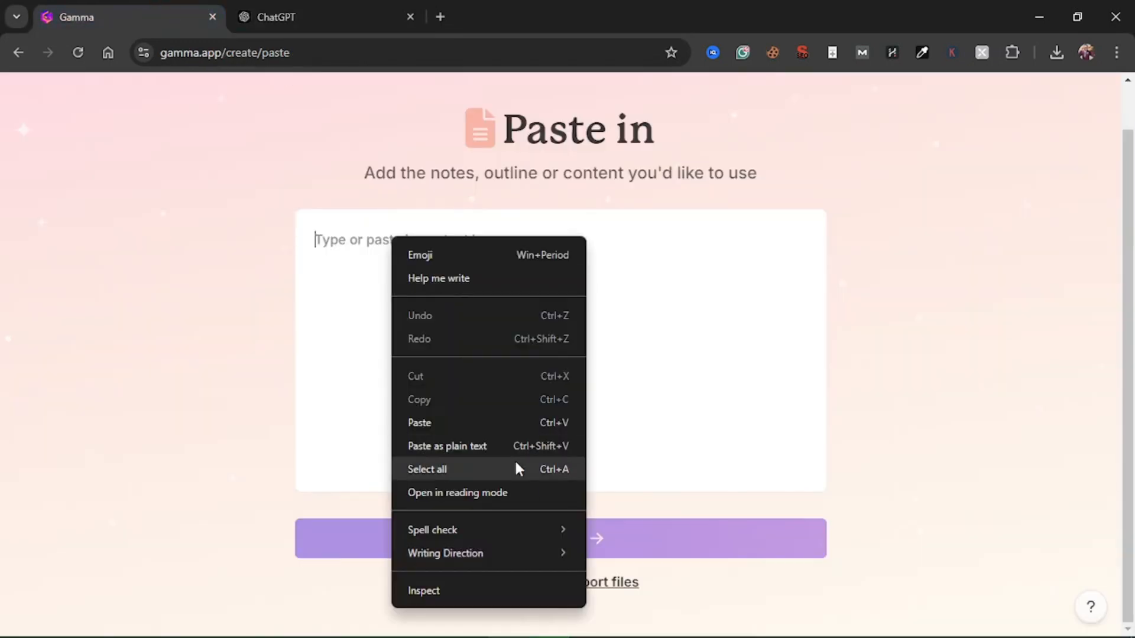
click(414, 425)
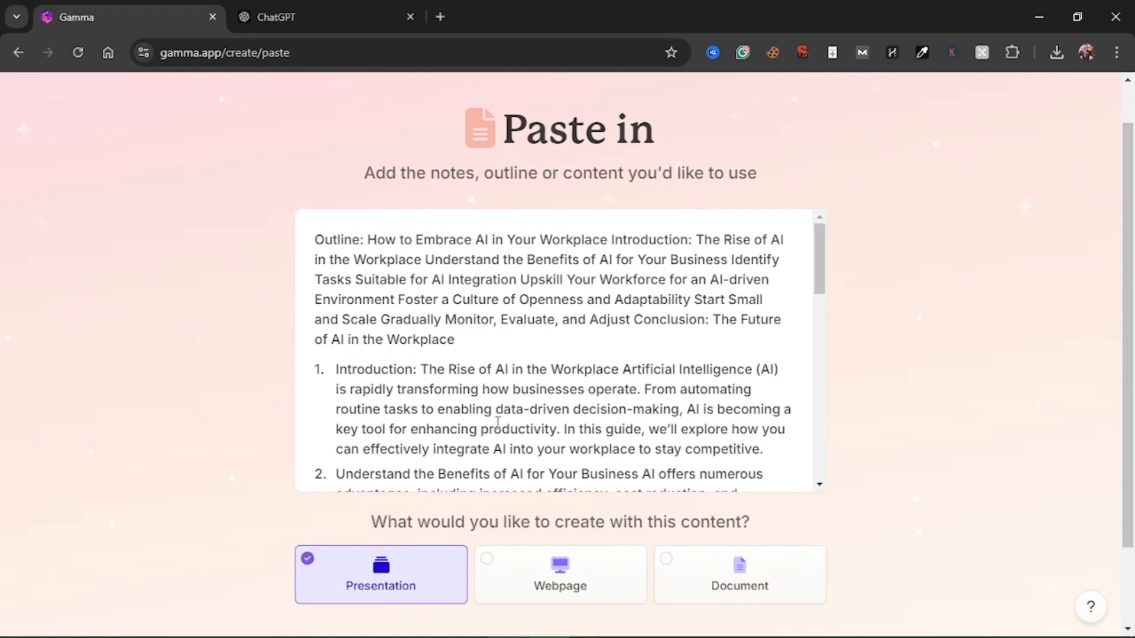
Check the pasted outline through to the conclusion and try to continue with Presentation as the output type
scroll(498, 423, down, 10)
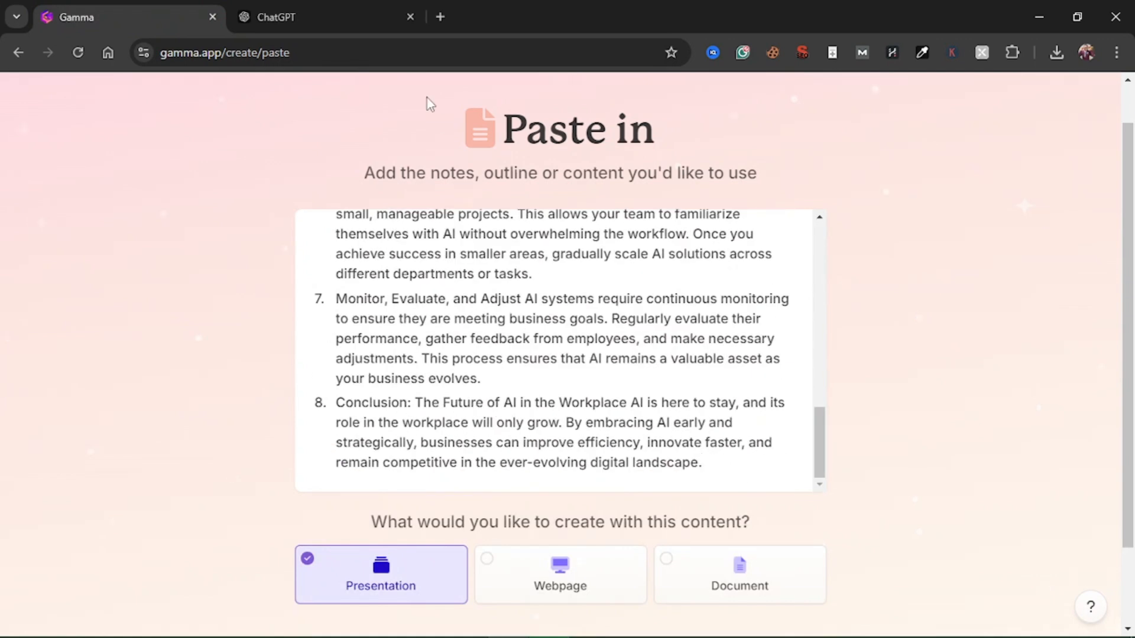
scroll(680, 352, up, 15)
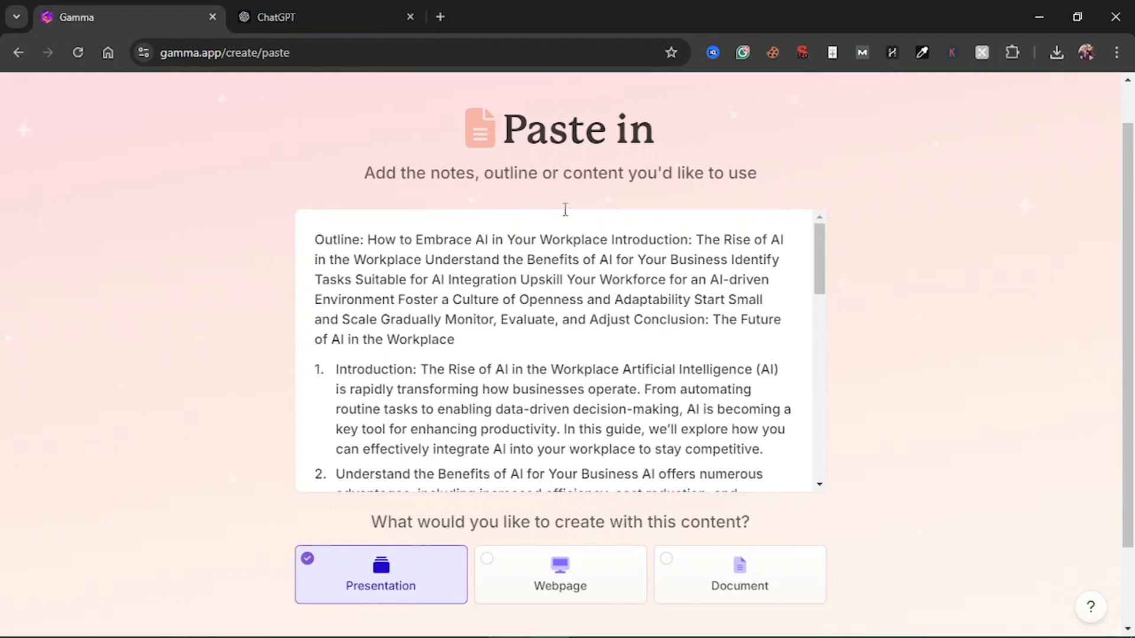
scroll(838, 353, down, 1)
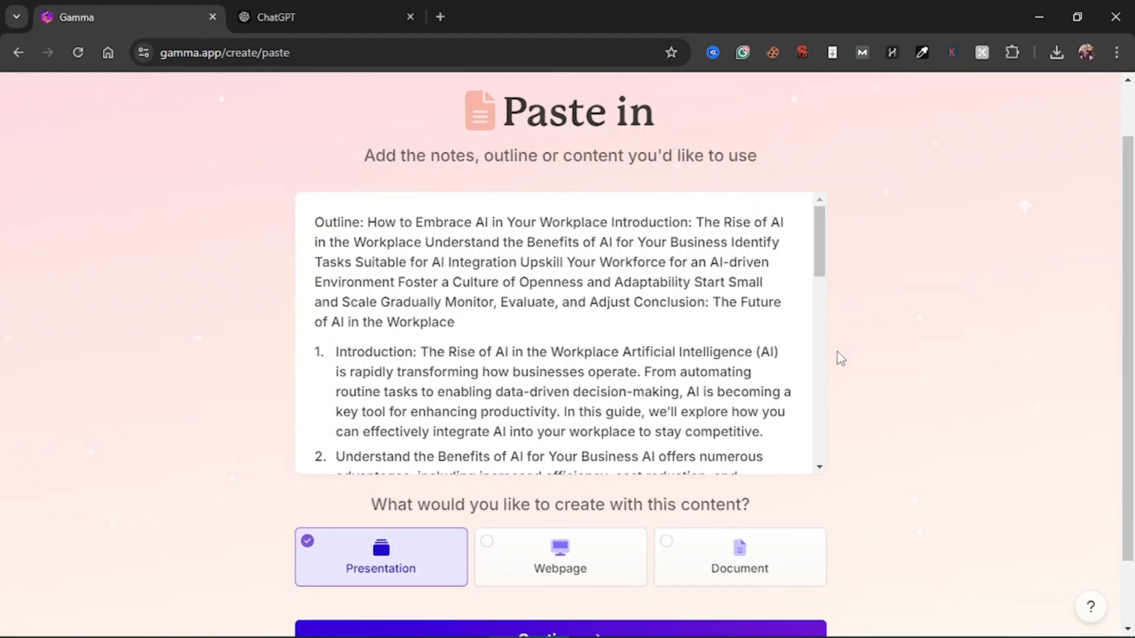
scroll(838, 357, down, 2)
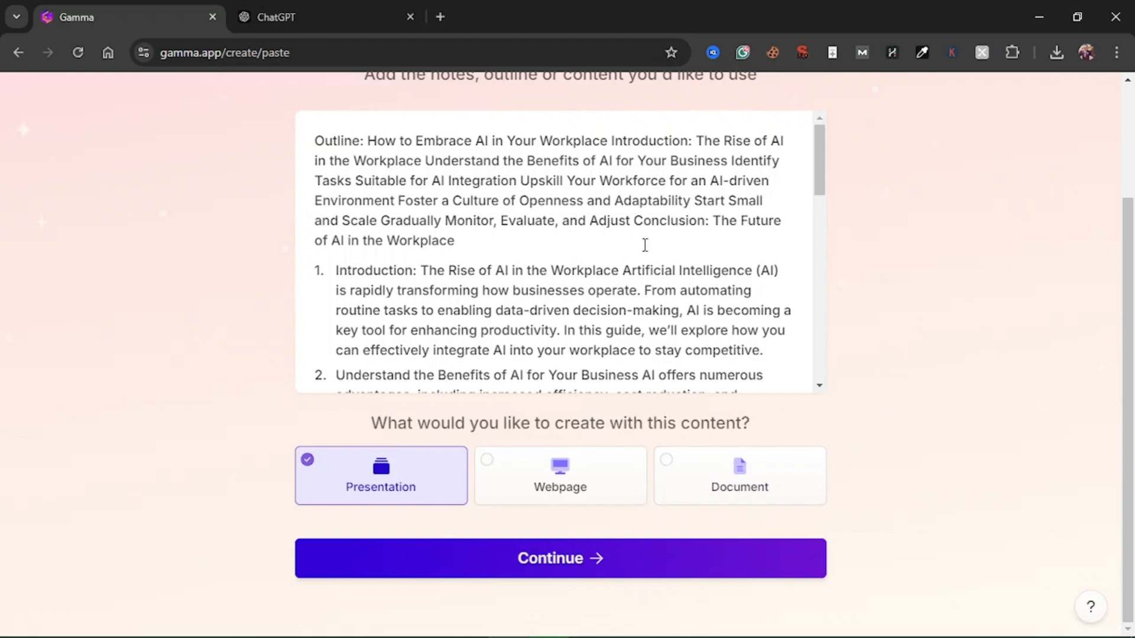
scroll(634, 266, down, 10)
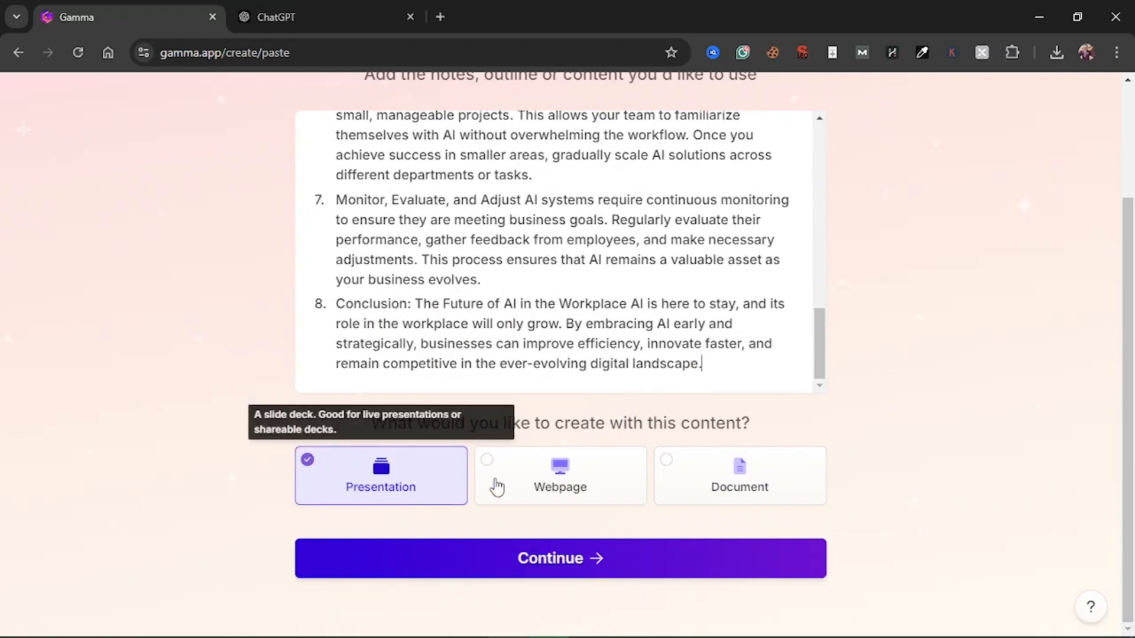
click(565, 556)
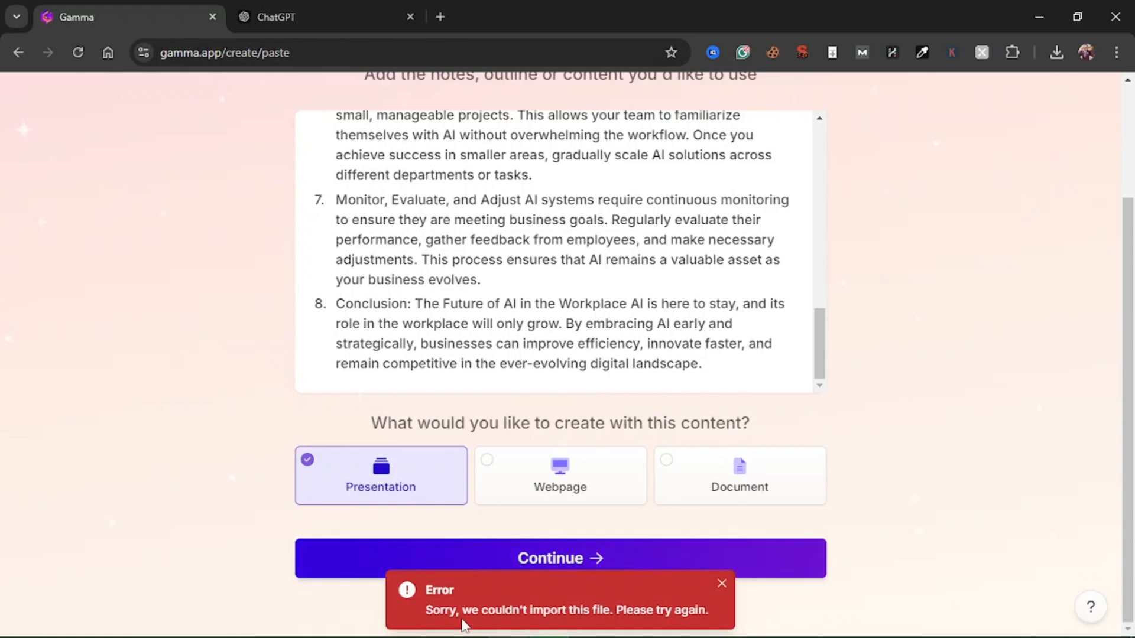
Submit the pasted outline again with Presentation as the output type
drag(451, 609, 695, 618)
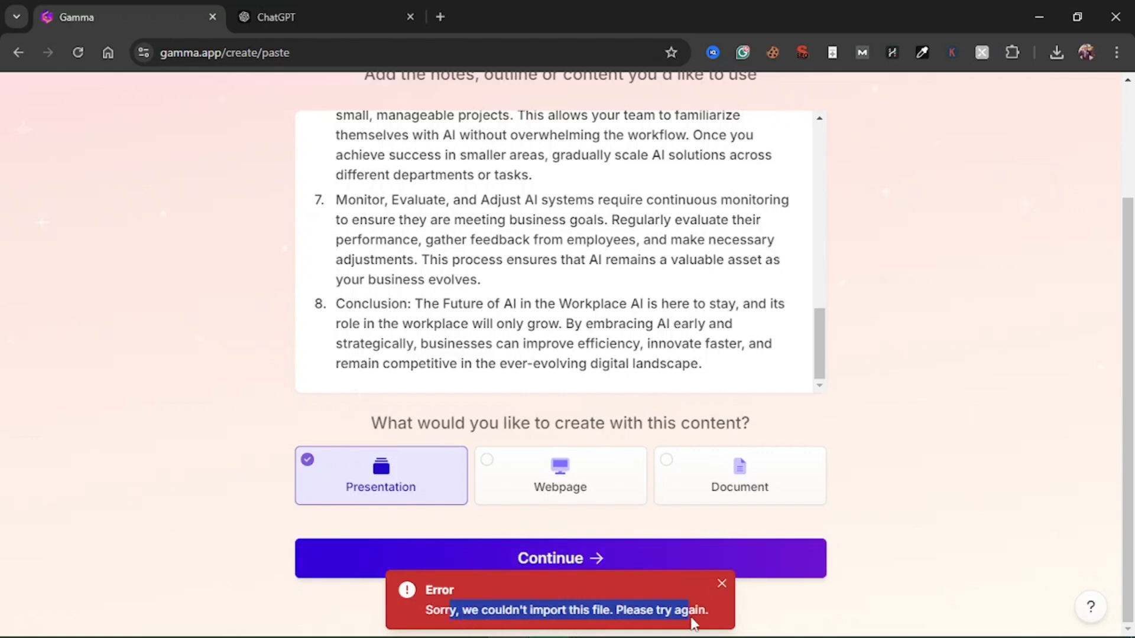
click(878, 477)
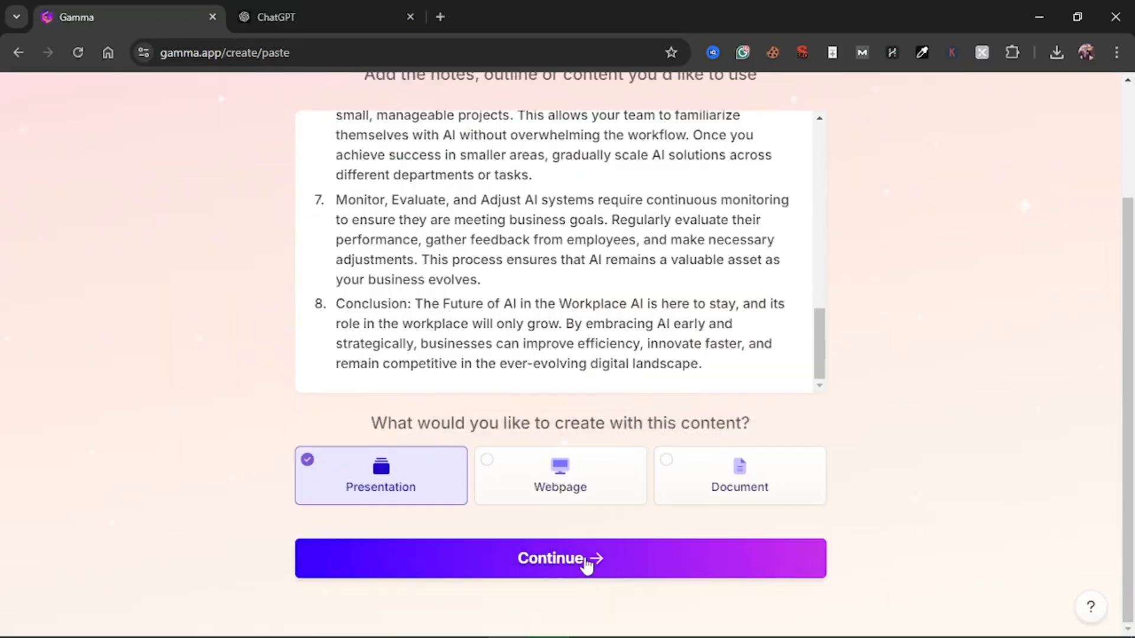
click(585, 570)
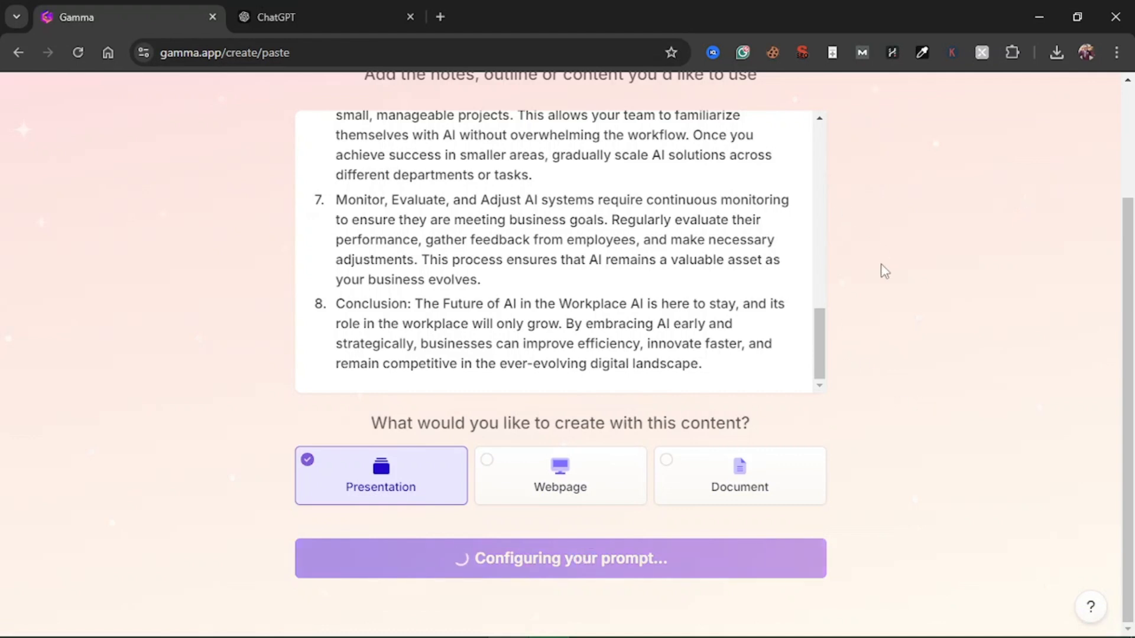
Set the amount of text per card to Brief
scroll(881, 264, up, 3)
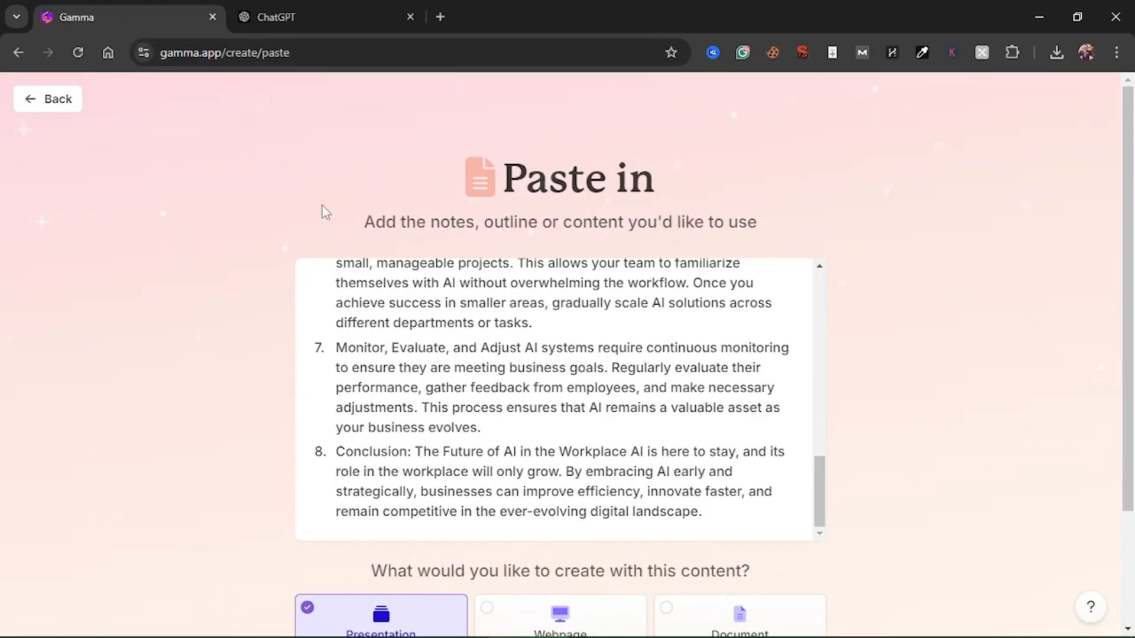
scroll(952, 456, down, 3)
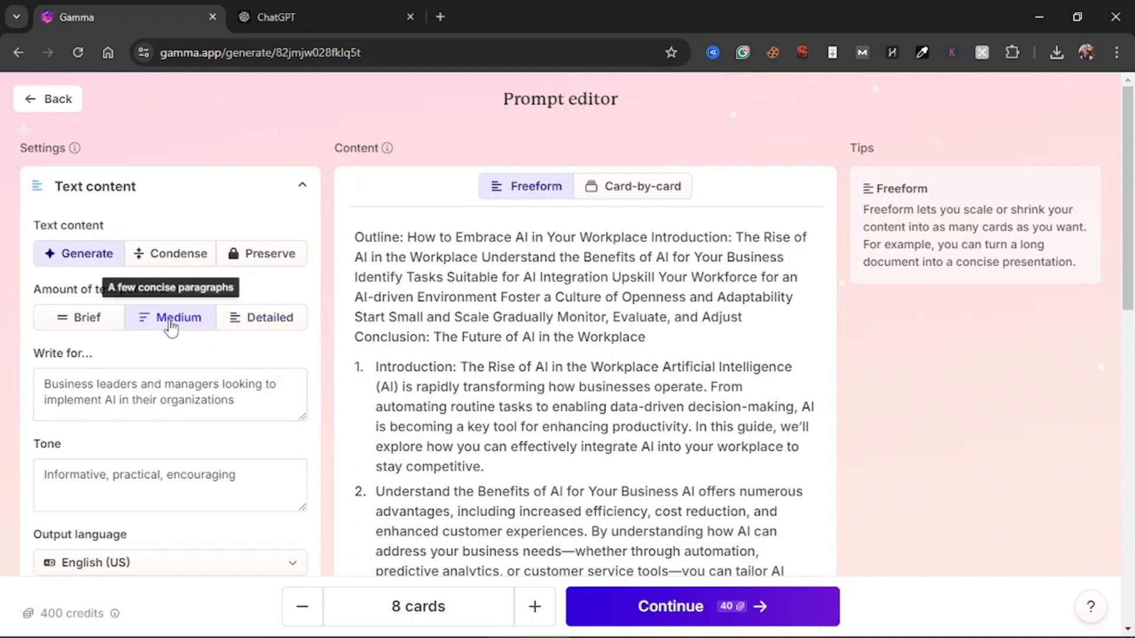
click(81, 324)
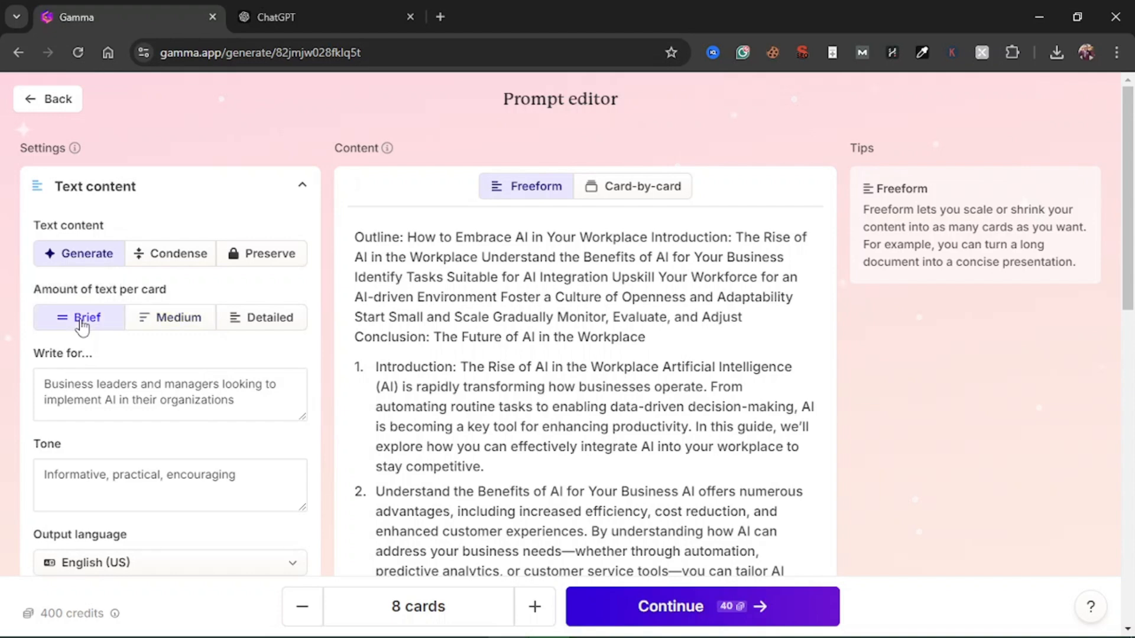
Examine the suggested target audience and tone for the presentation against the pasted outline content
scroll(234, 362, down, 3)
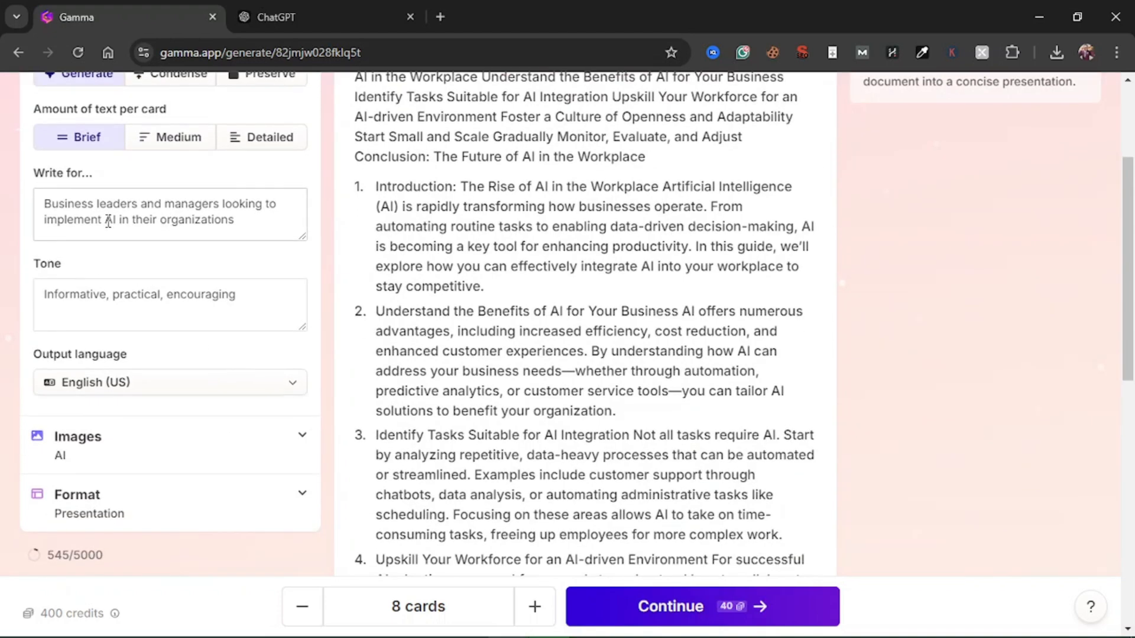
drag(48, 199, 234, 225)
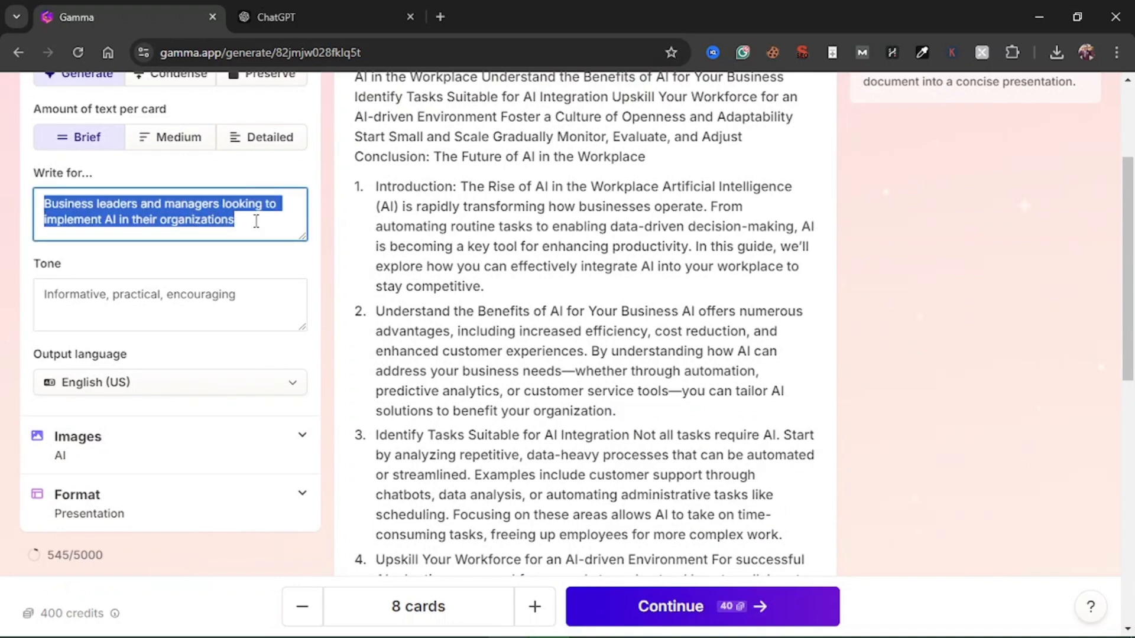
click(254, 231)
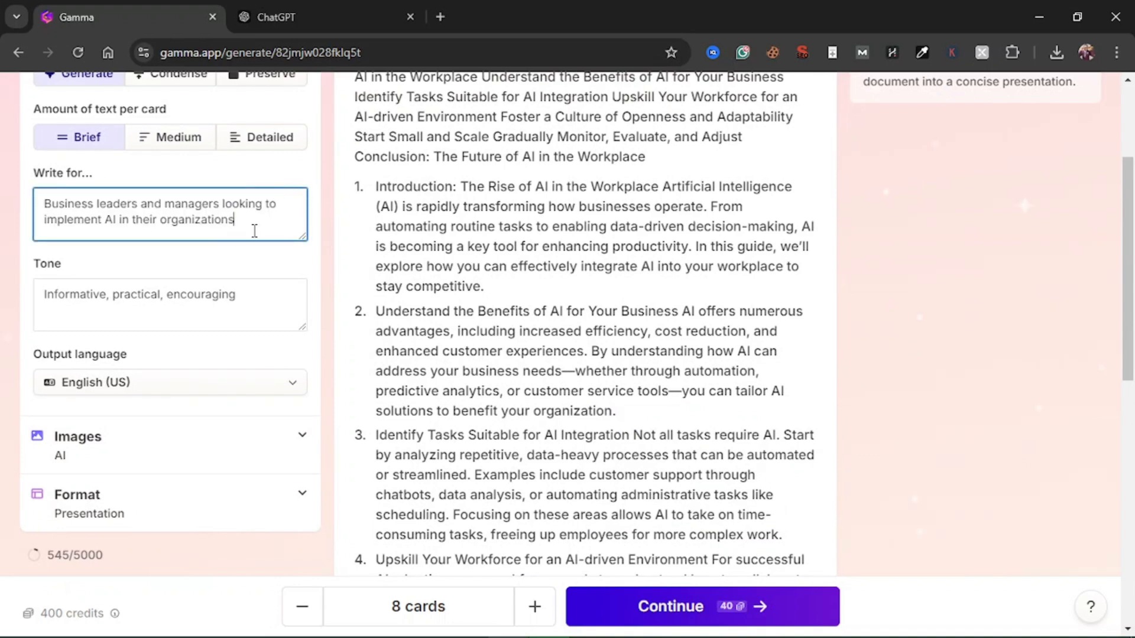
scroll(329, 289, up, 2)
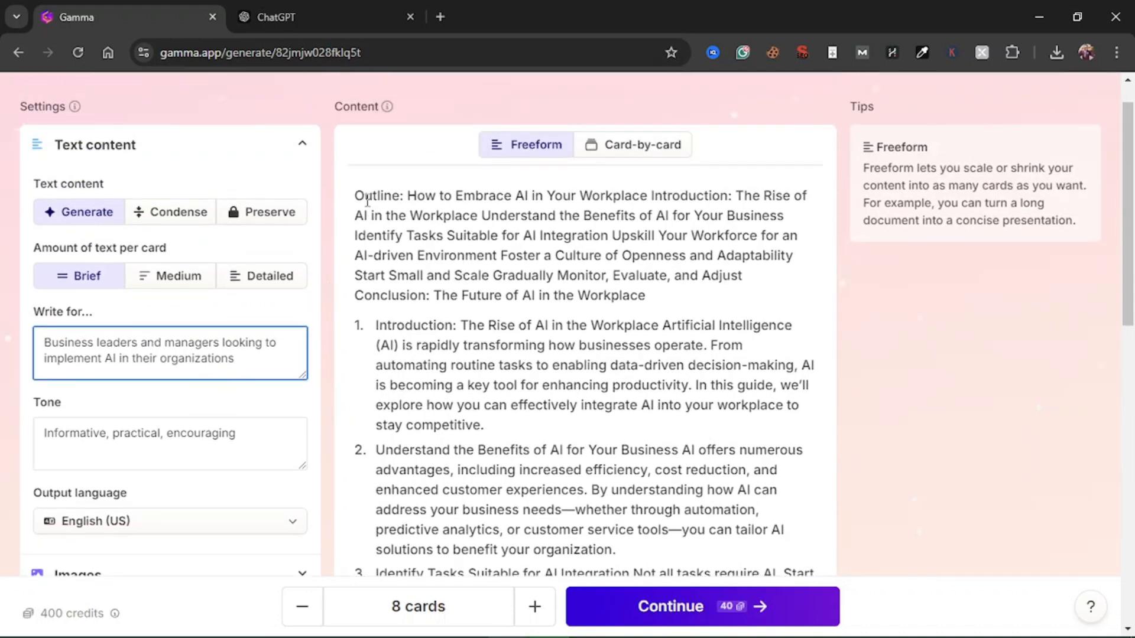
drag(364, 196, 536, 405)
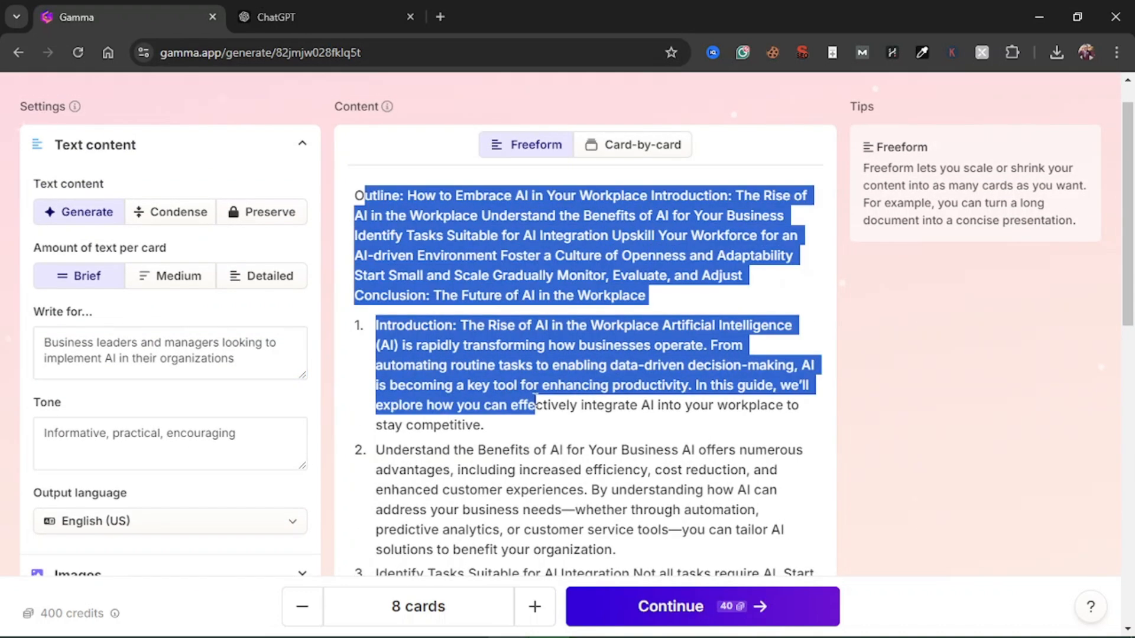
drag(252, 377, 35, 340)
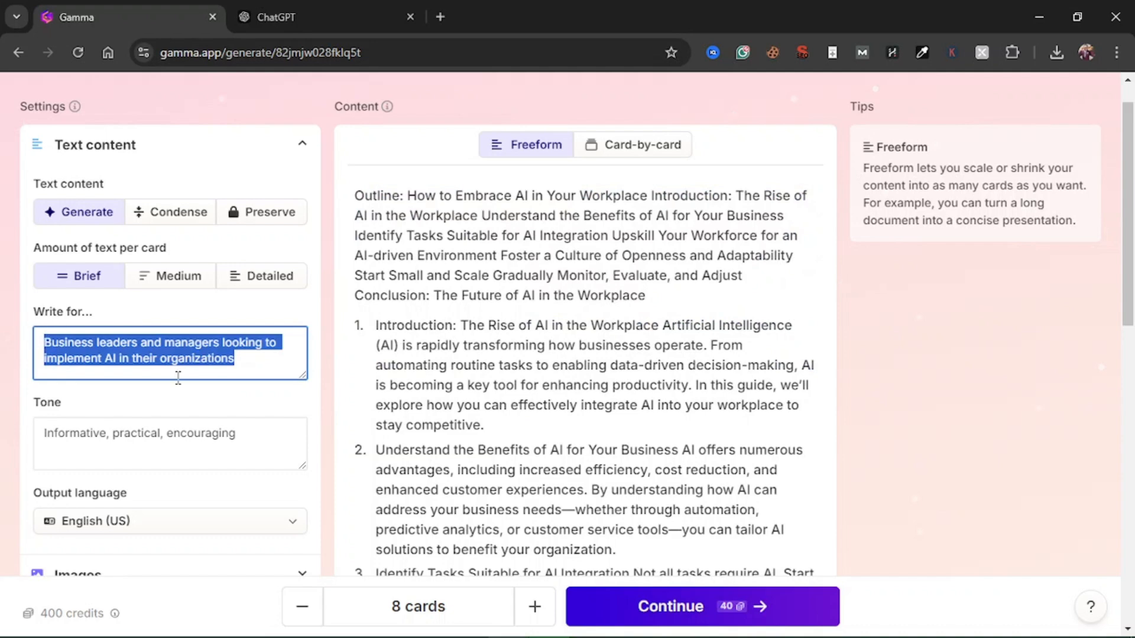
click(265, 370)
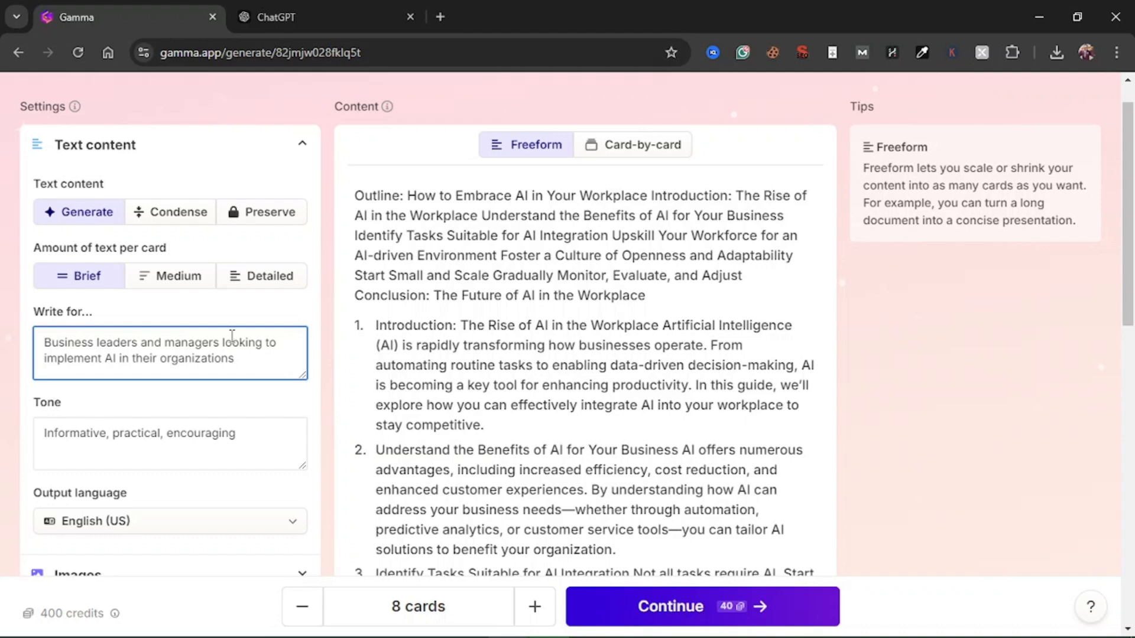
scroll(262, 372, down, 2)
scroll(262, 372, down, 2)
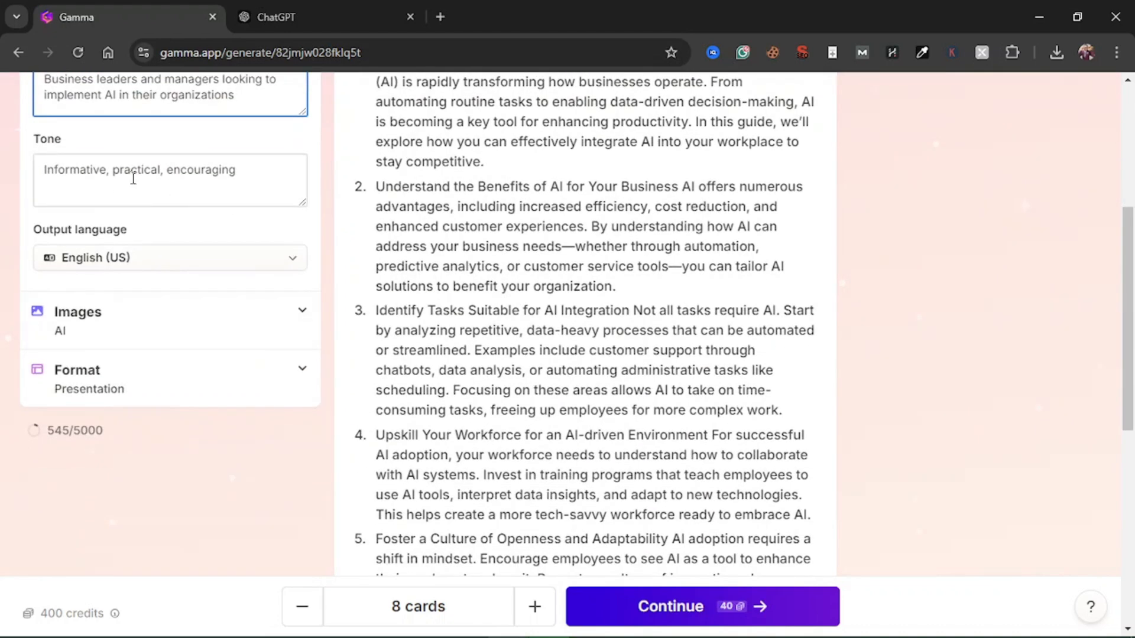
drag(80, 169, 228, 195)
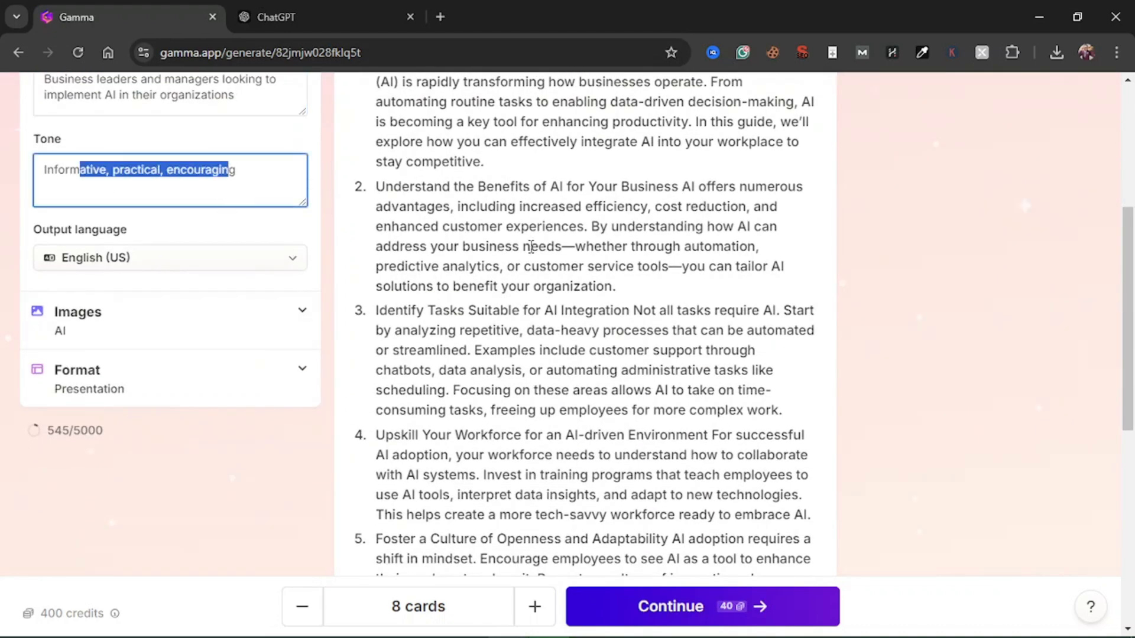
click(577, 258)
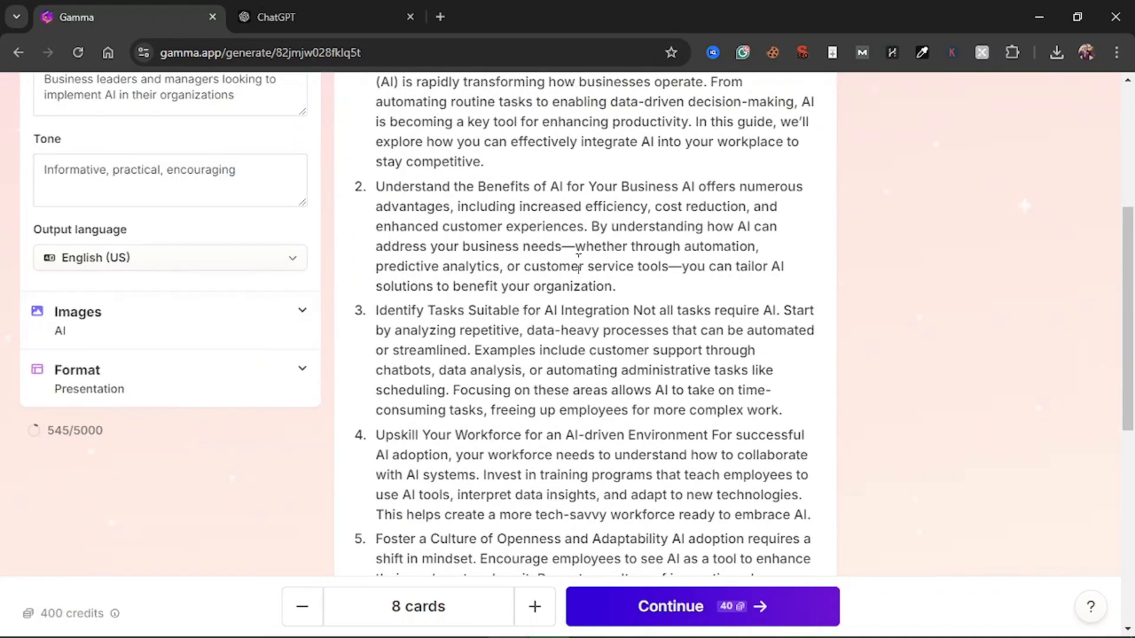
Look through the output language choices from the English variants to the Portuguese ones, keeping English (US)
click(219, 264)
scroll(103, 467, down, 8)
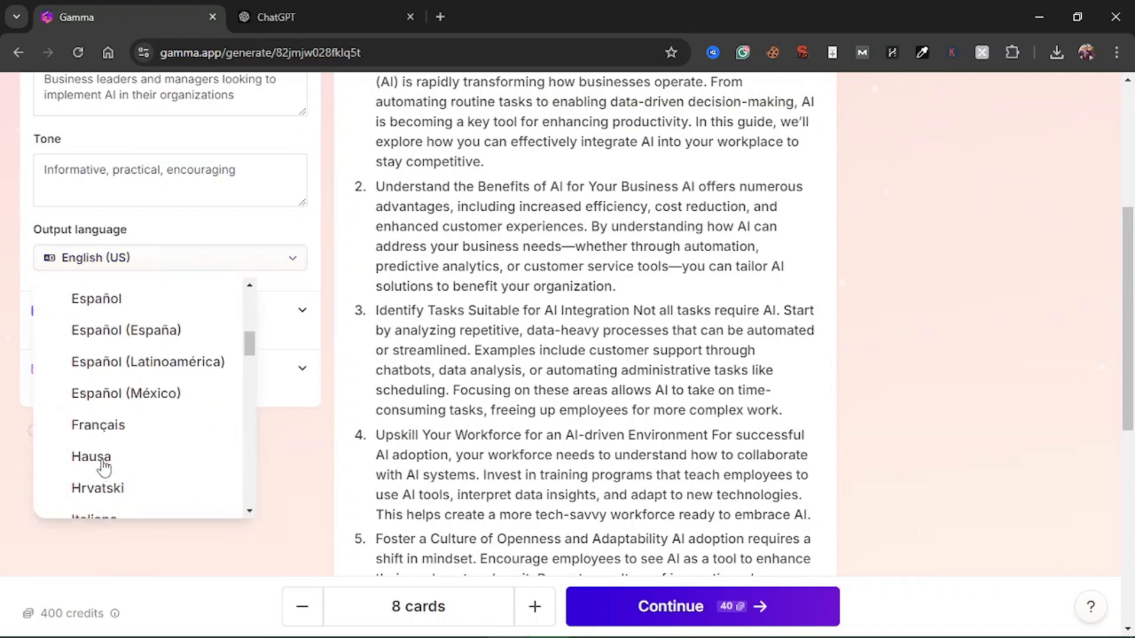
scroll(103, 467, up, 3)
scroll(104, 467, down, 1)
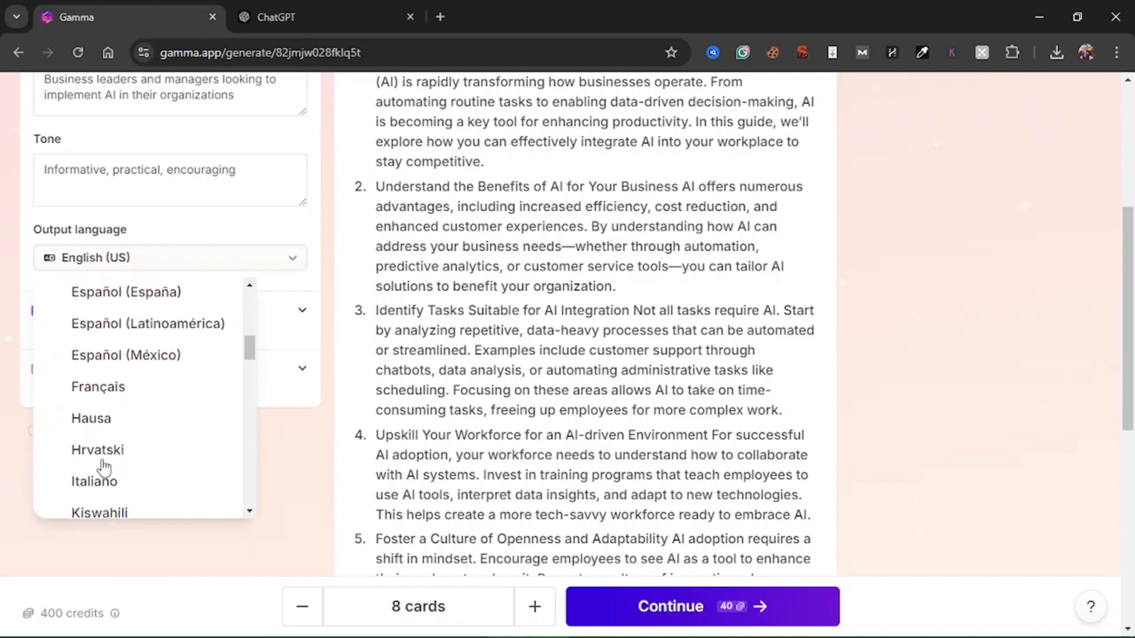
scroll(103, 467, up, 5)
scroll(104, 467, down, 1)
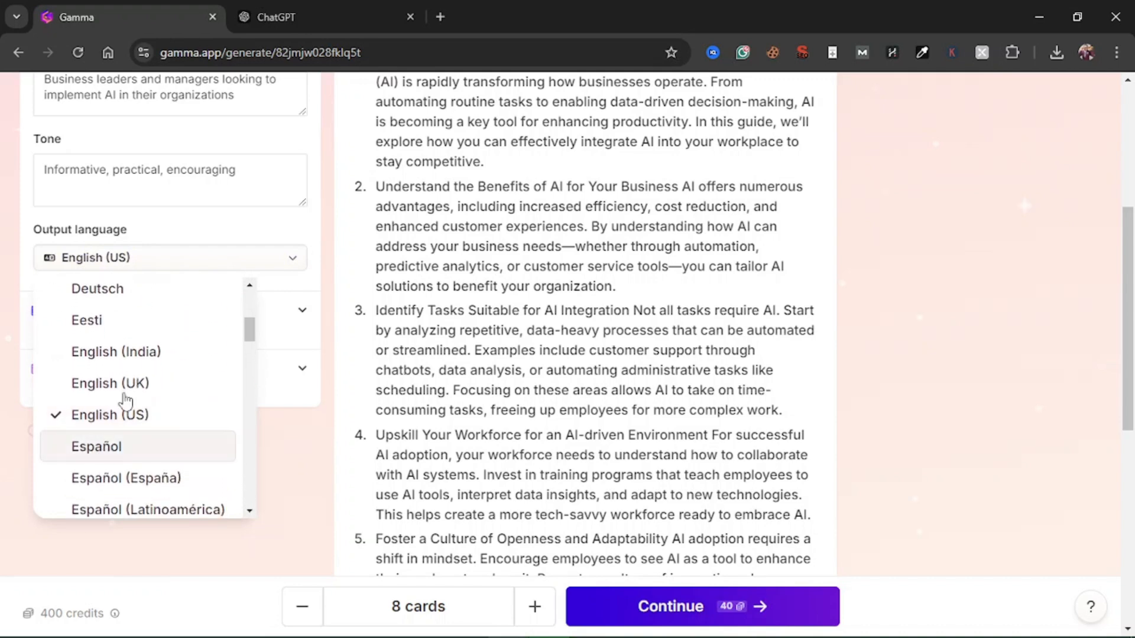
scroll(184, 425, down, 10)
scroll(186, 428, up, 2)
scroll(187, 429, up, 5)
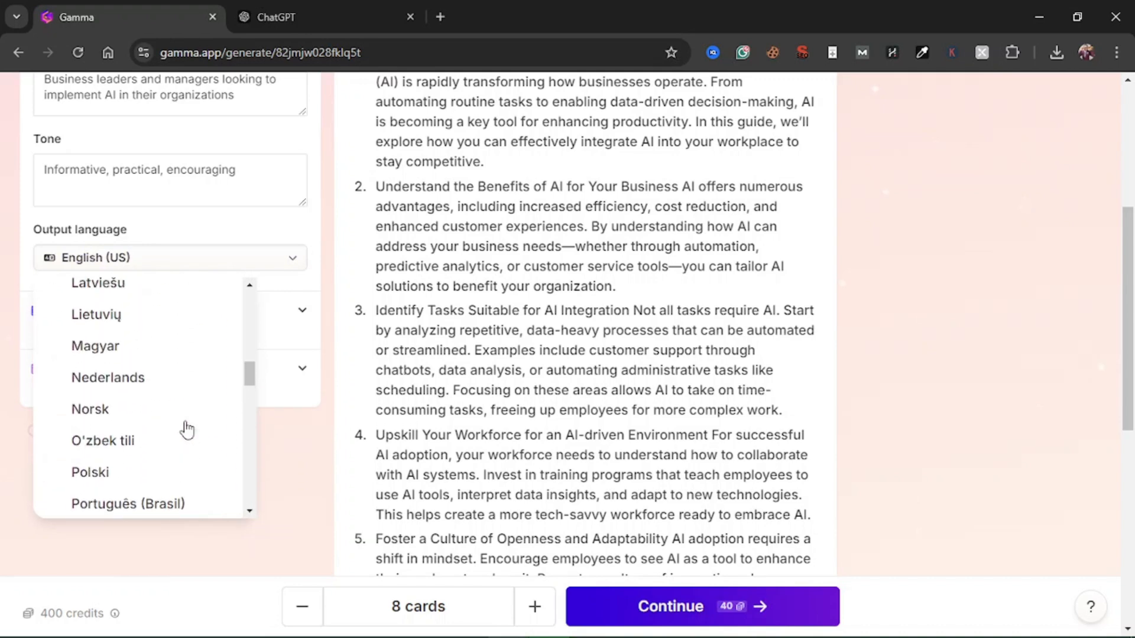
scroll(187, 430, down, 5)
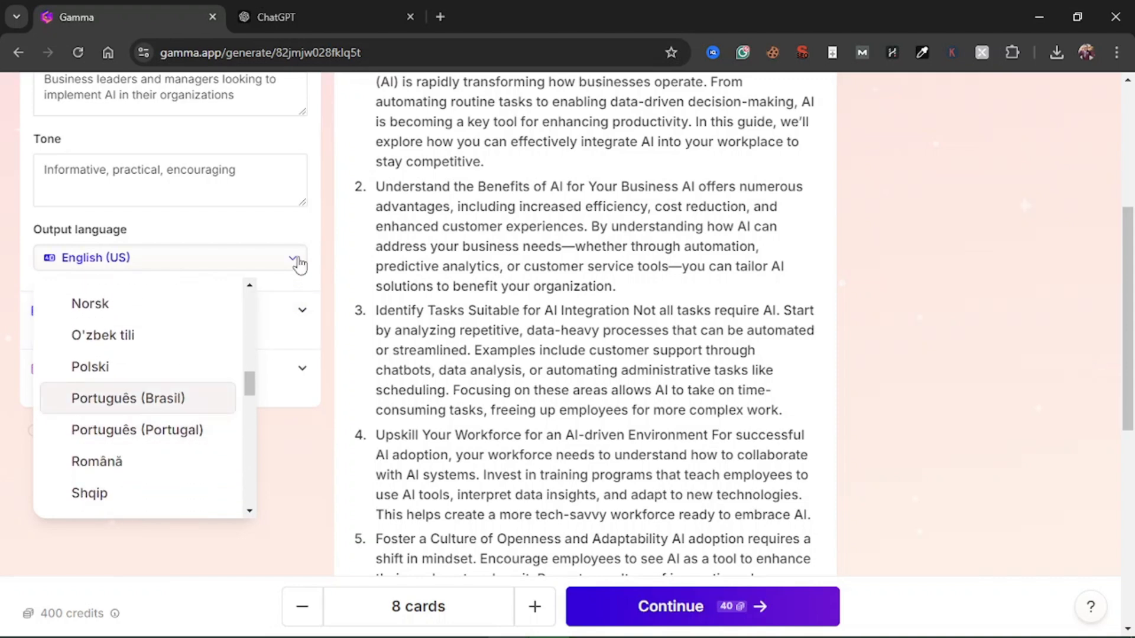
click(296, 222)
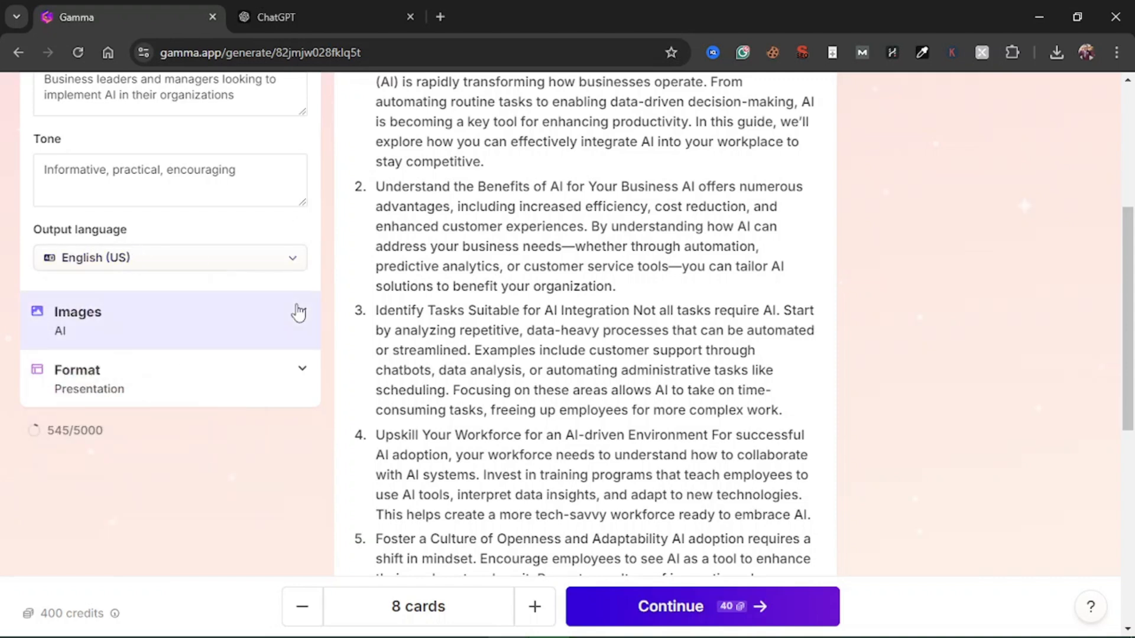
Reopen the output language choices and check further options such as Hausa, Yorùbá and the Cyrillic-script languages, keeping English (US)
click(198, 270)
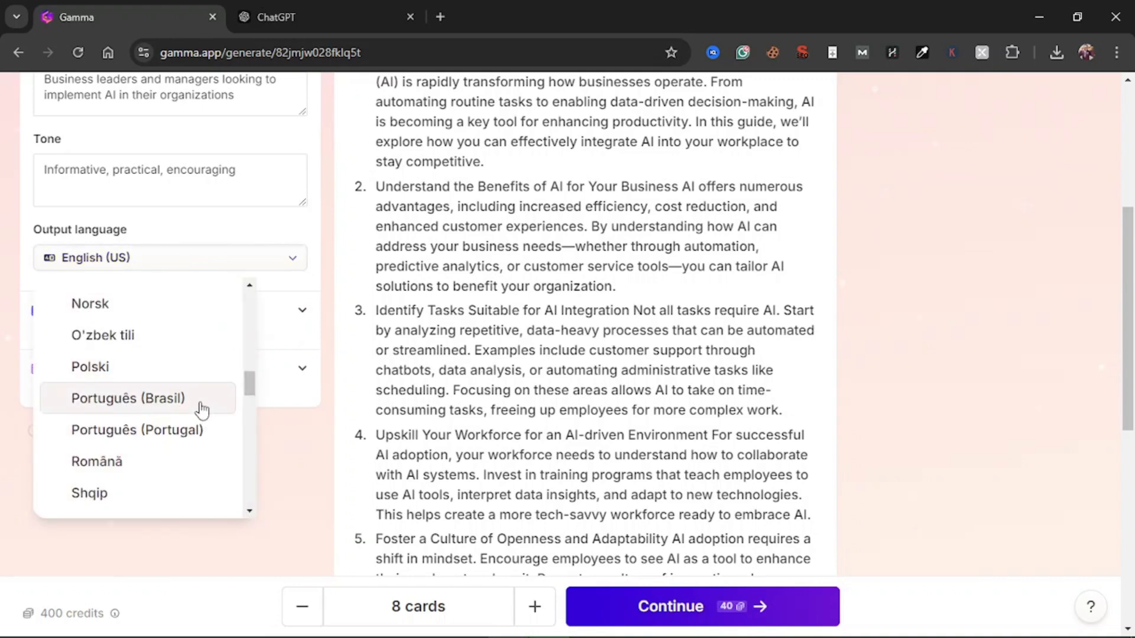
scroll(202, 409, up, 3)
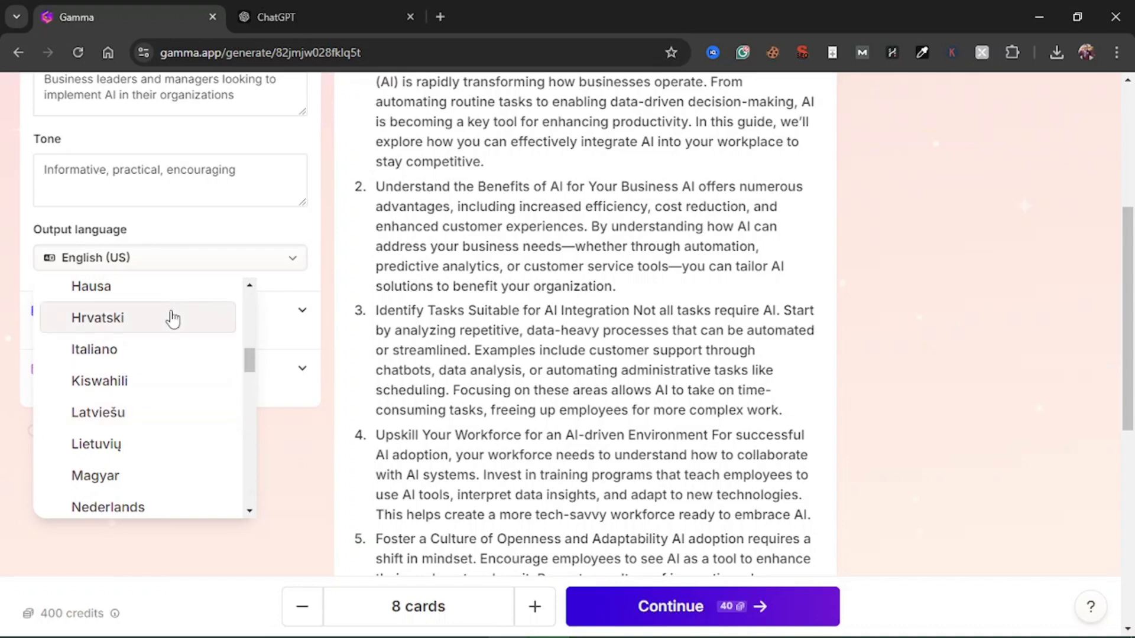
scroll(151, 376, up, 1)
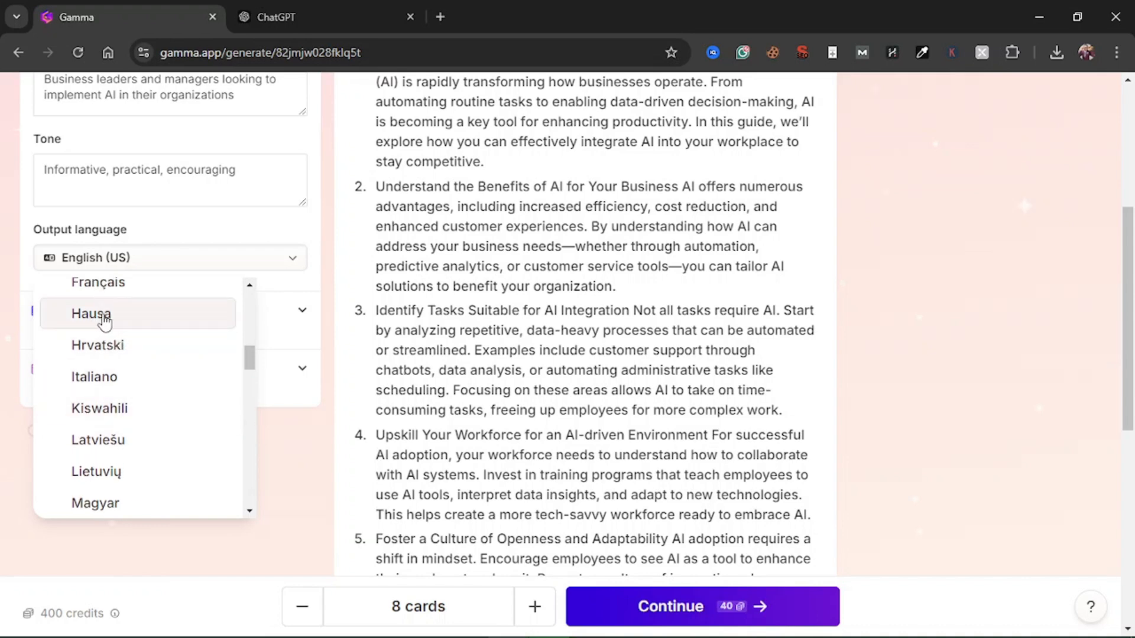
scroll(139, 410, down, 5)
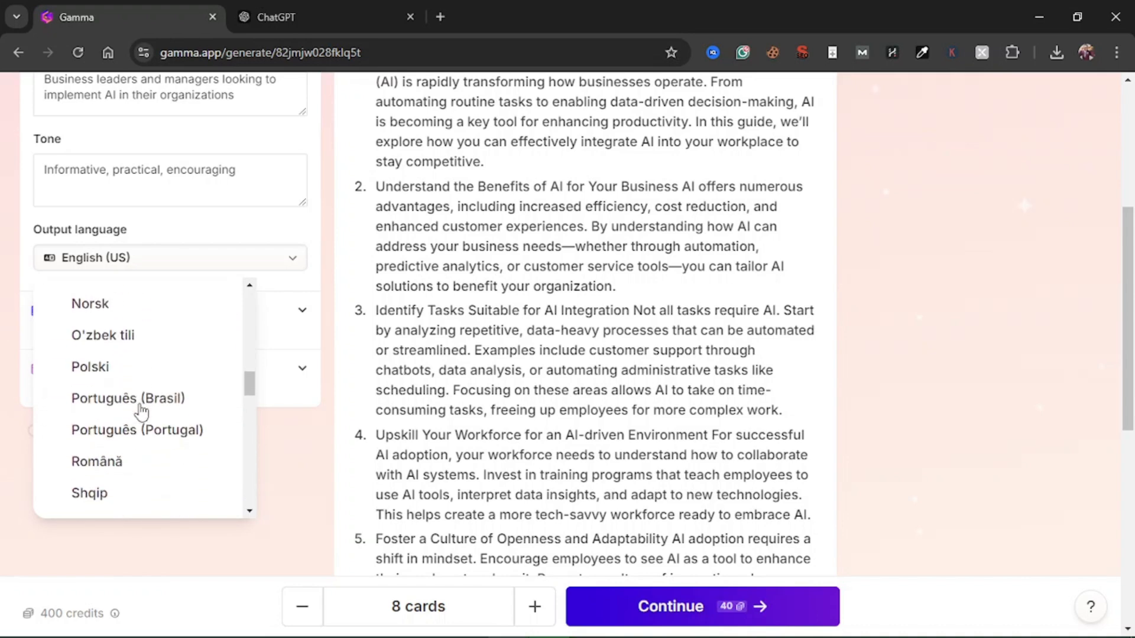
scroll(141, 411, down, 10)
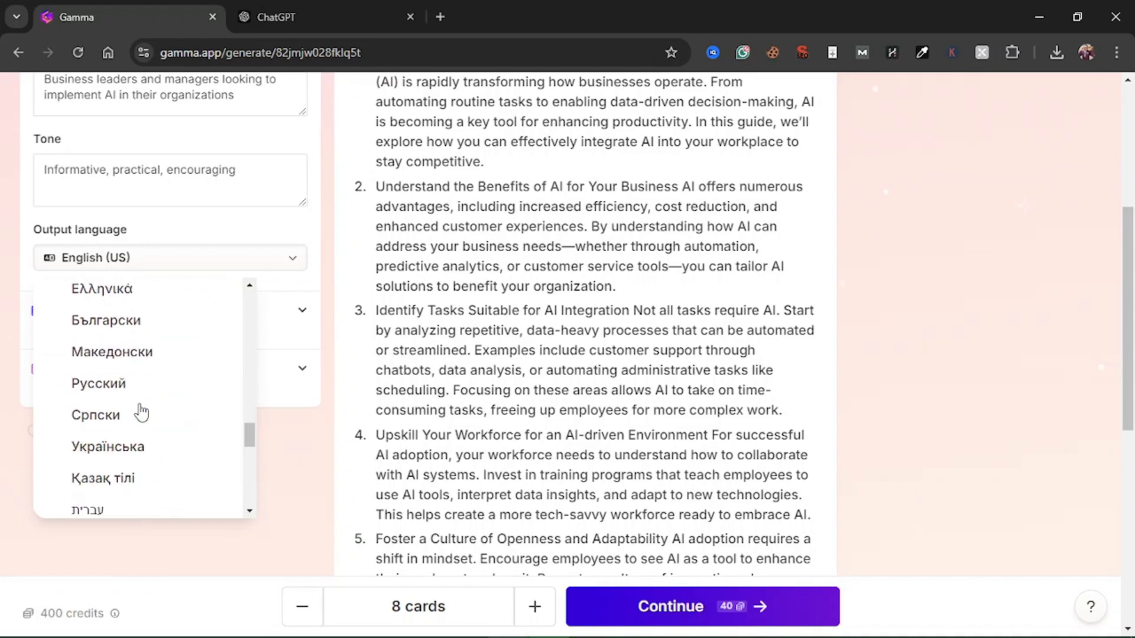
scroll(140, 412, up, 5)
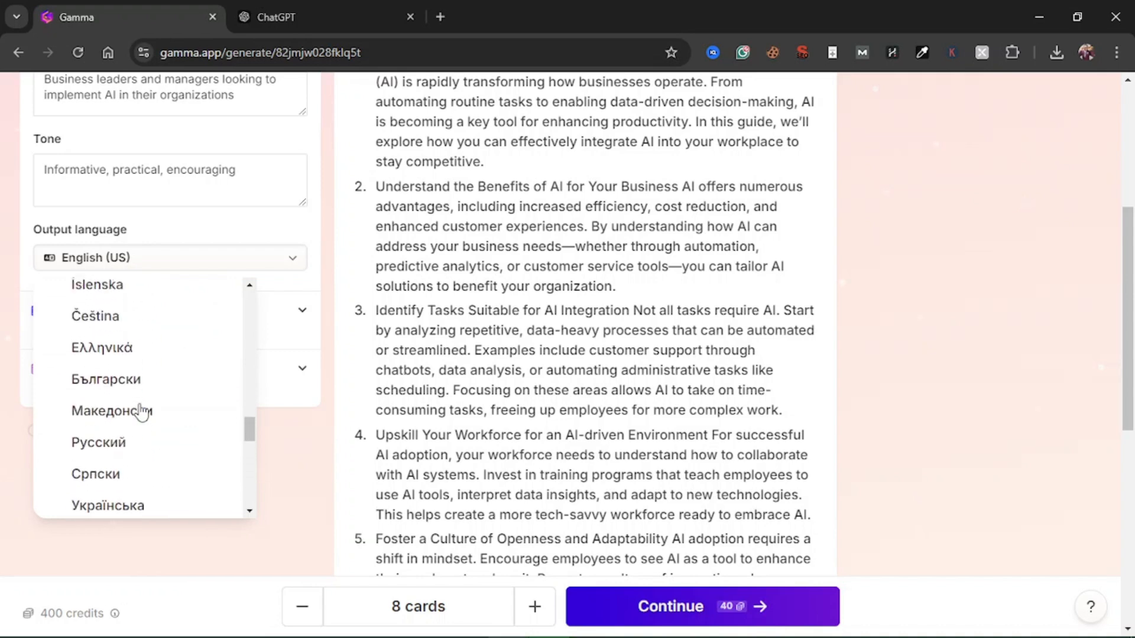
scroll(141, 412, down, 4)
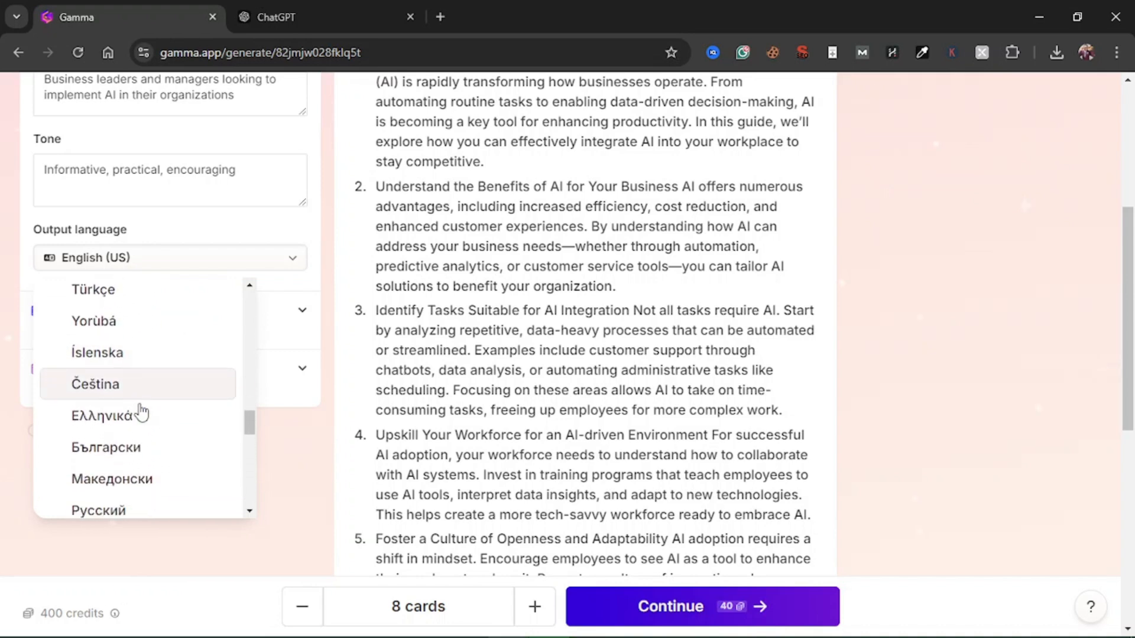
scroll(140, 412, up, 8)
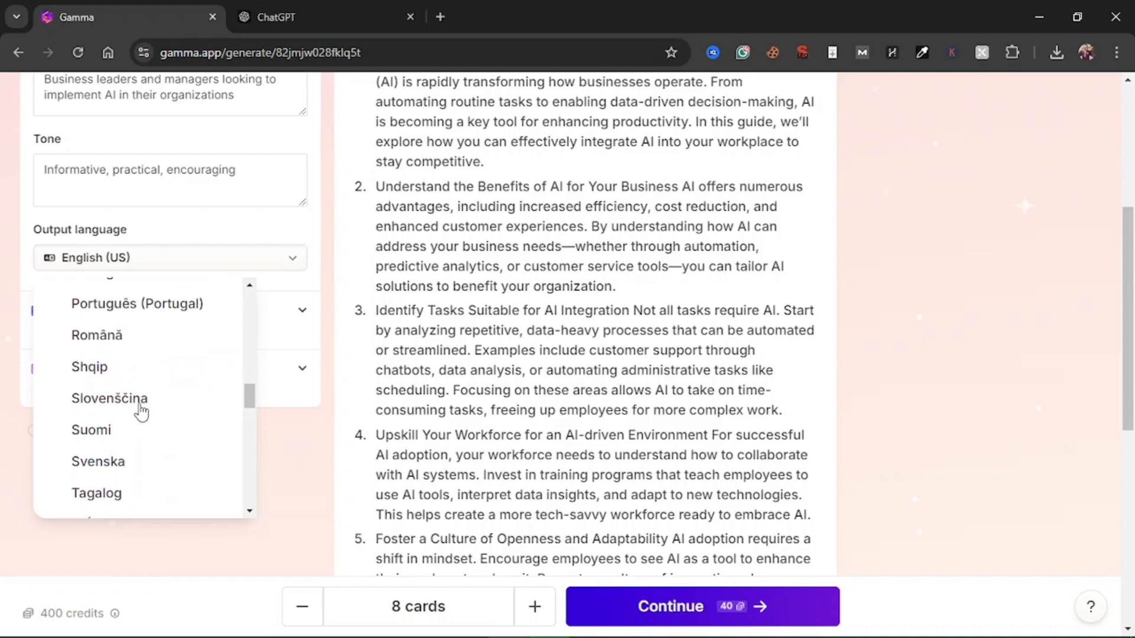
scroll(140, 412, down, 7)
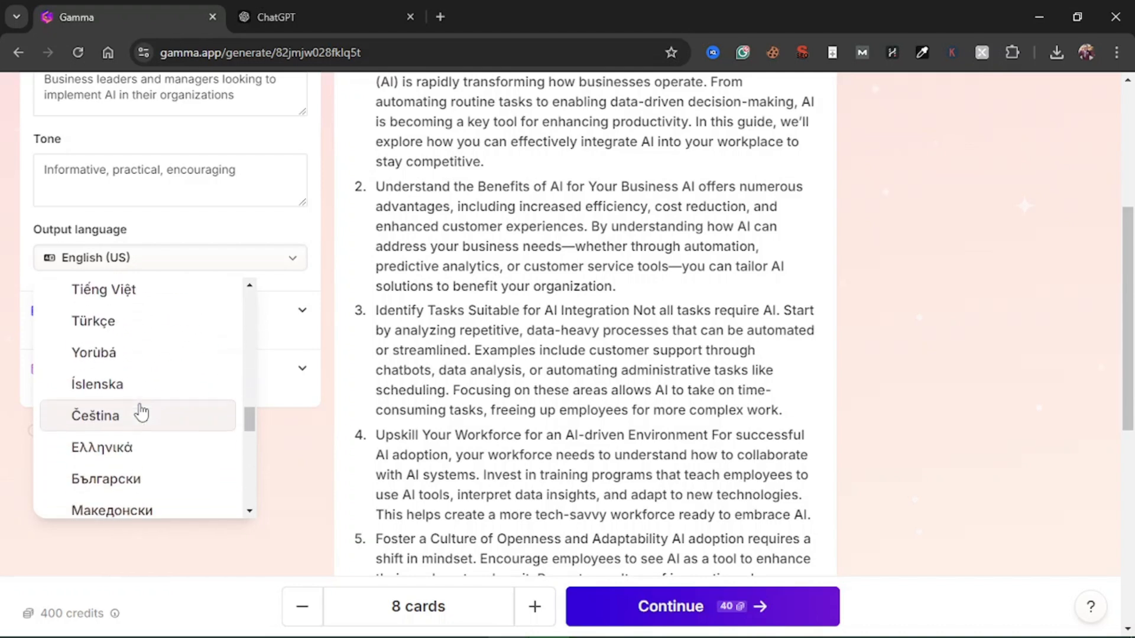
scroll(142, 408, down, 1)
scroll(144, 387, up, 3)
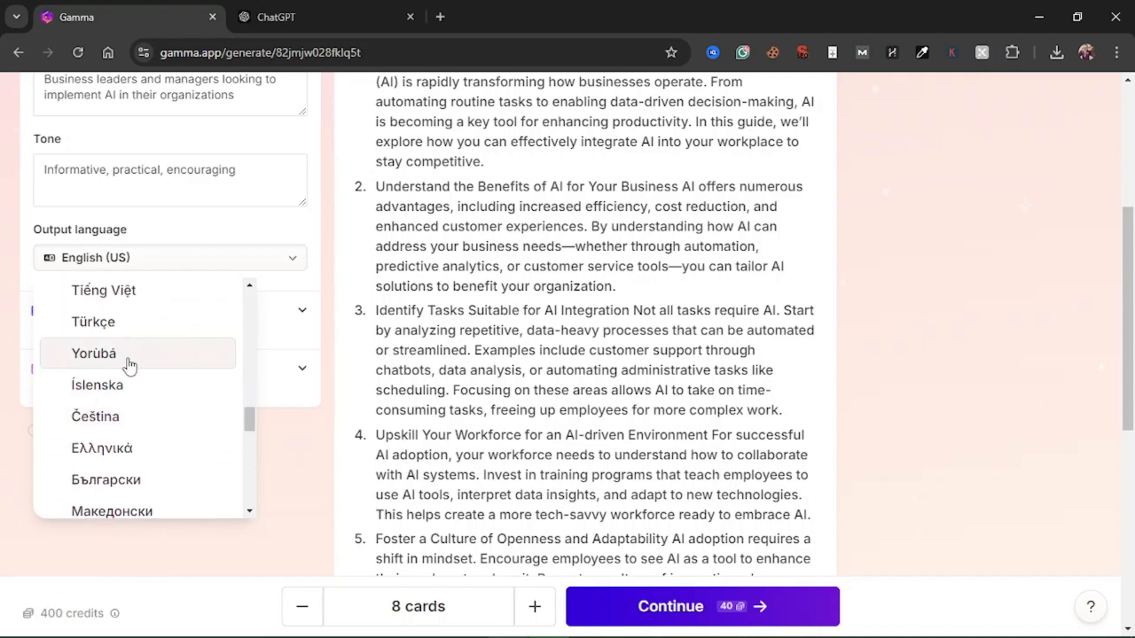
scroll(130, 363, up, 8)
scroll(130, 365, up, 6)
scroll(128, 362, down, 6)
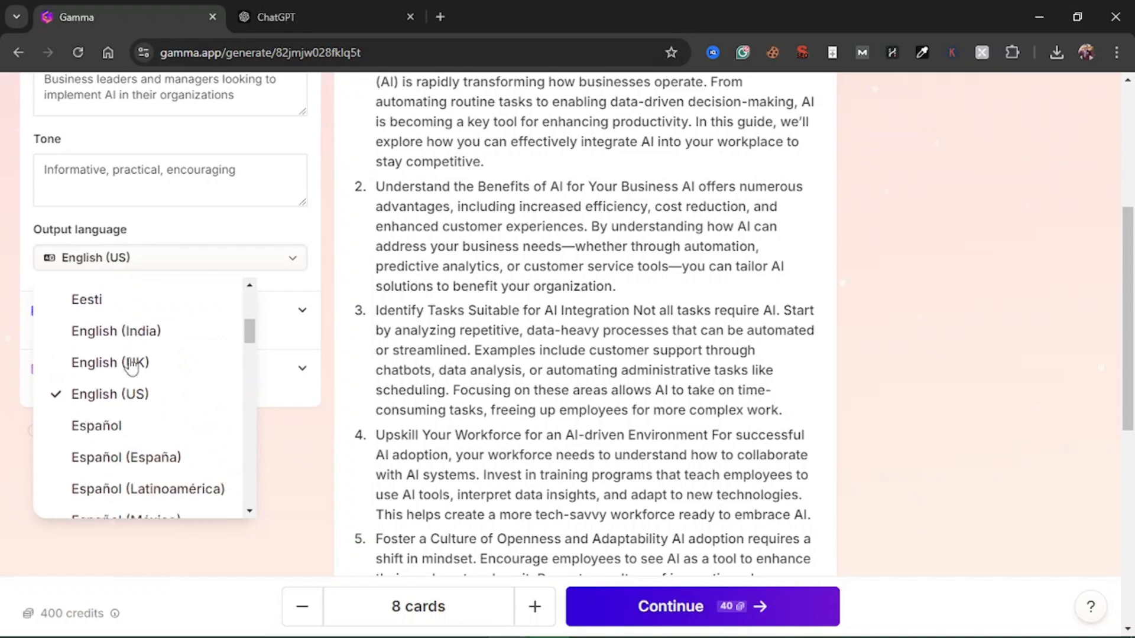
click(317, 232)
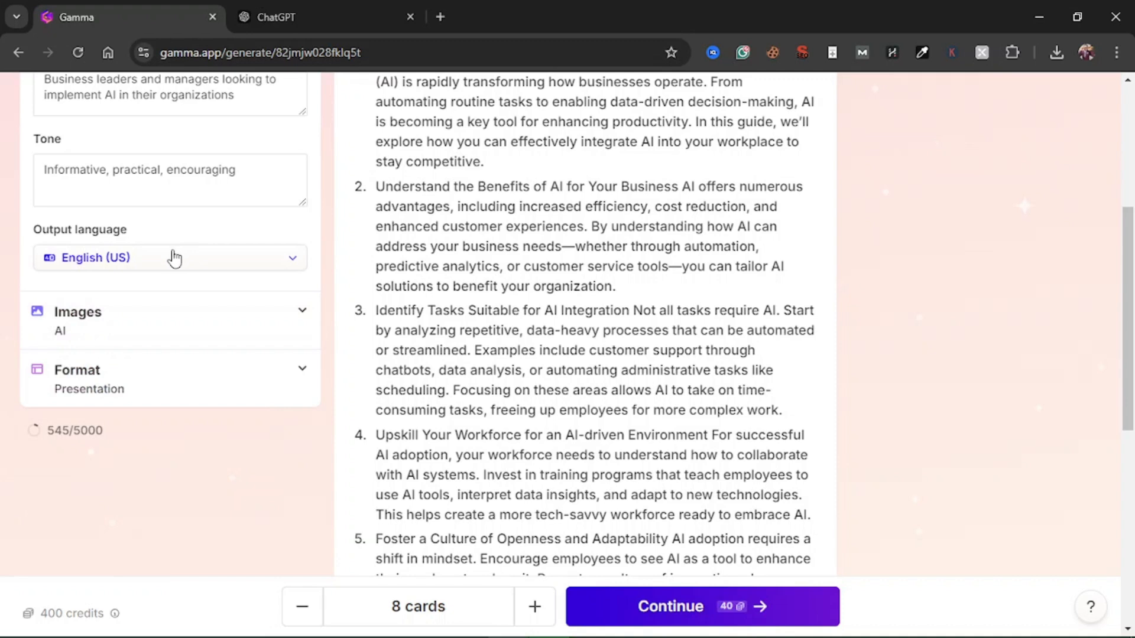
Expand the image settings and set the image source to Auto
click(304, 314)
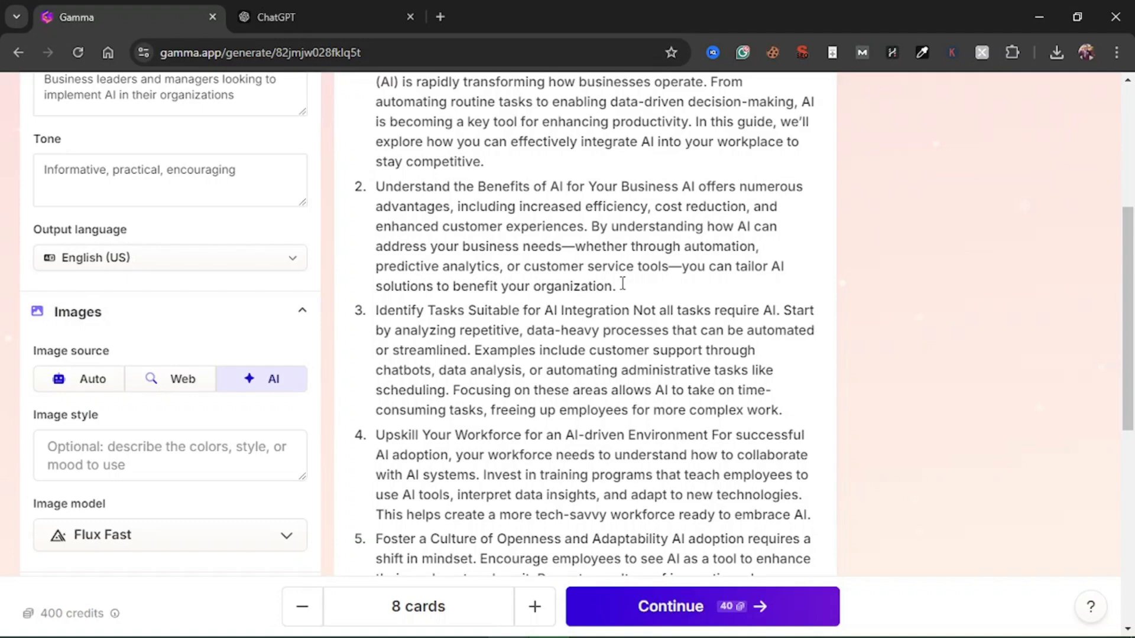
scroll(623, 284, up, 5)
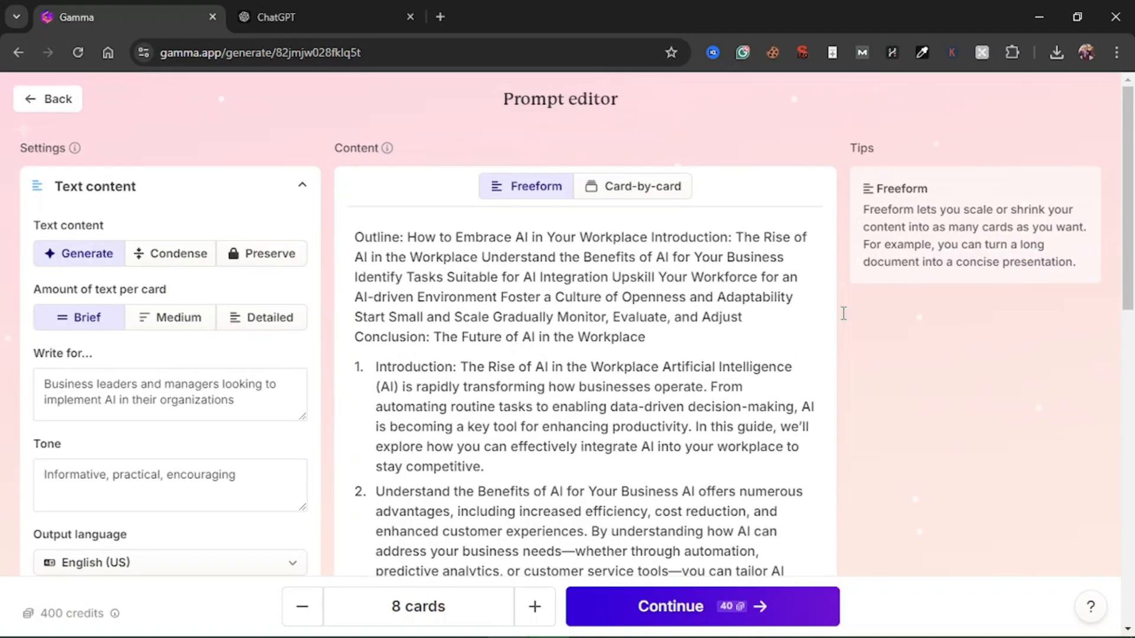
scroll(893, 362, down, 7)
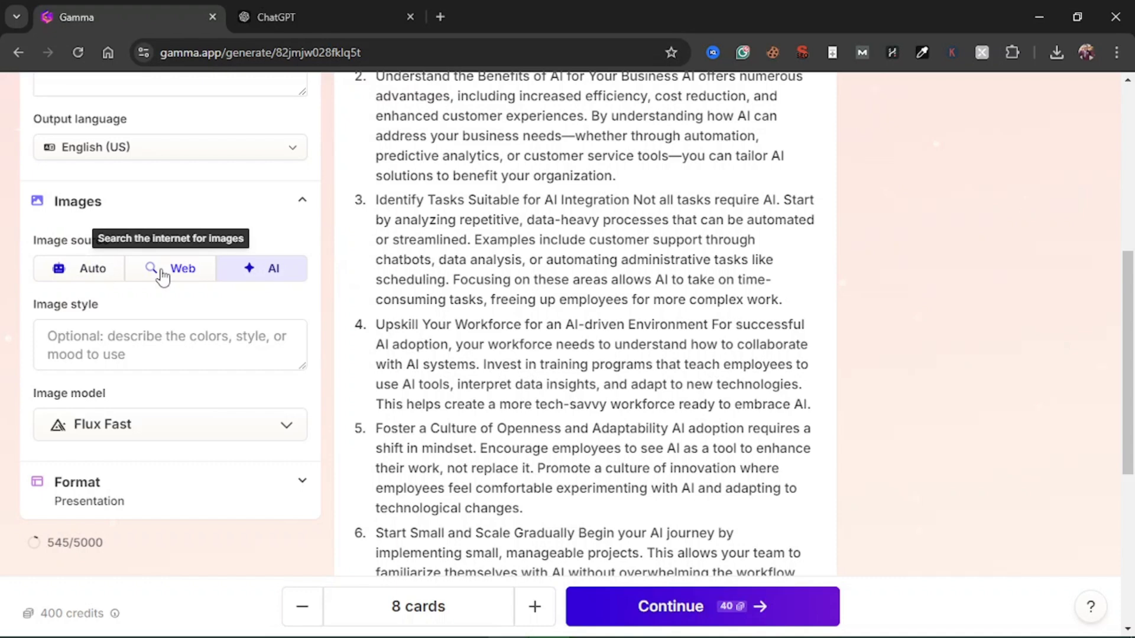
click(69, 274)
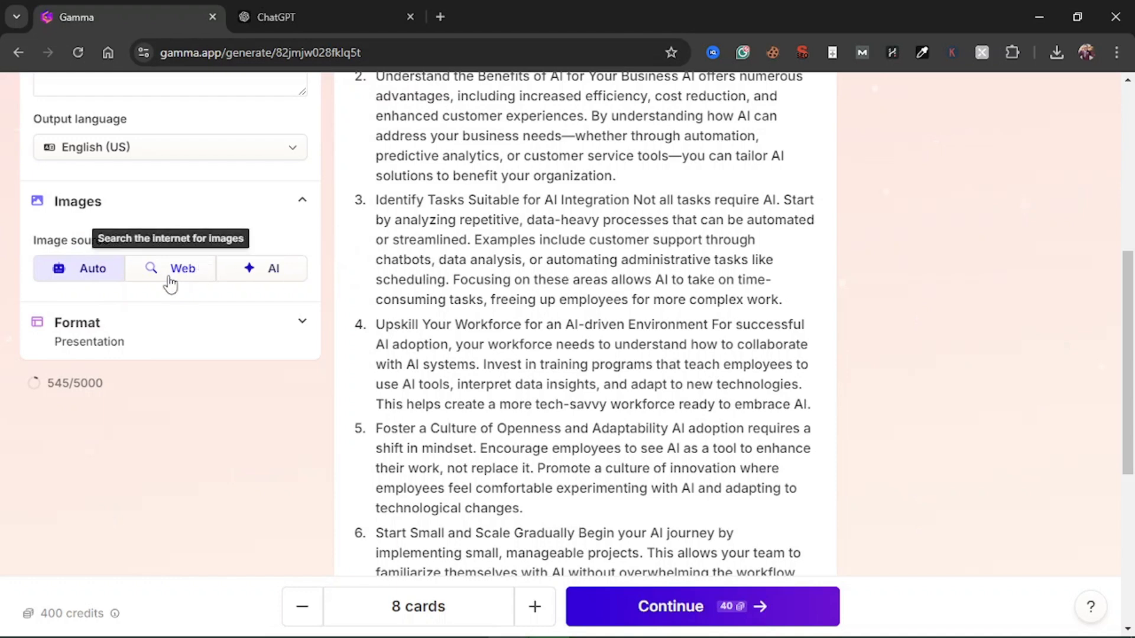
Set the image source to AI and look through the image model choices, keeping Flux Fast and leaving the image style empty
click(275, 273)
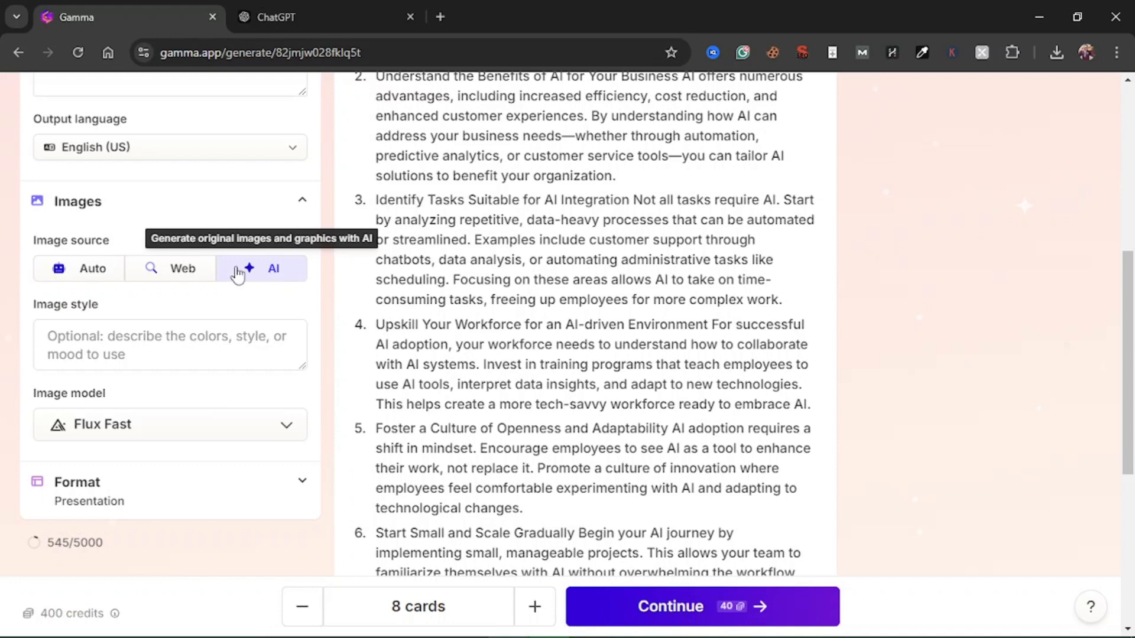
click(147, 358)
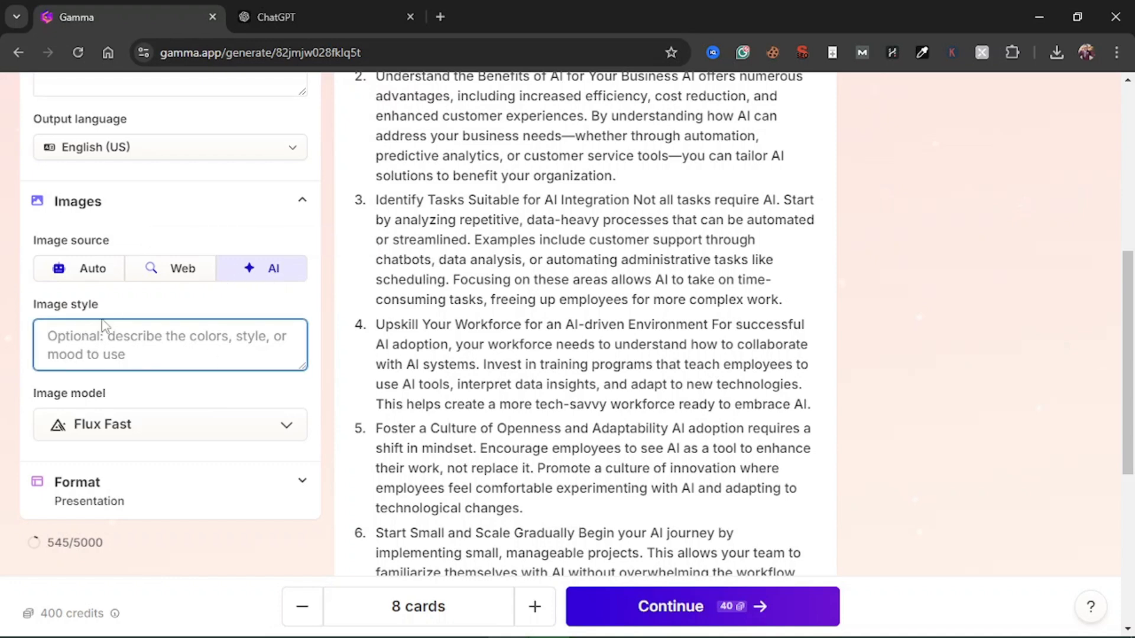
click(227, 423)
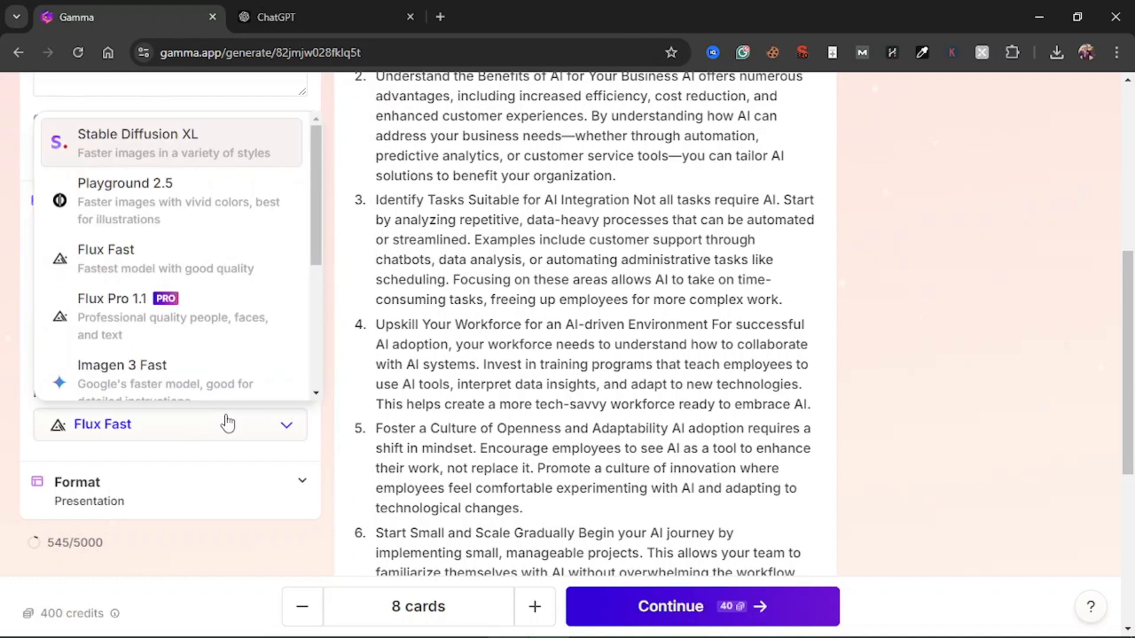
click(227, 423)
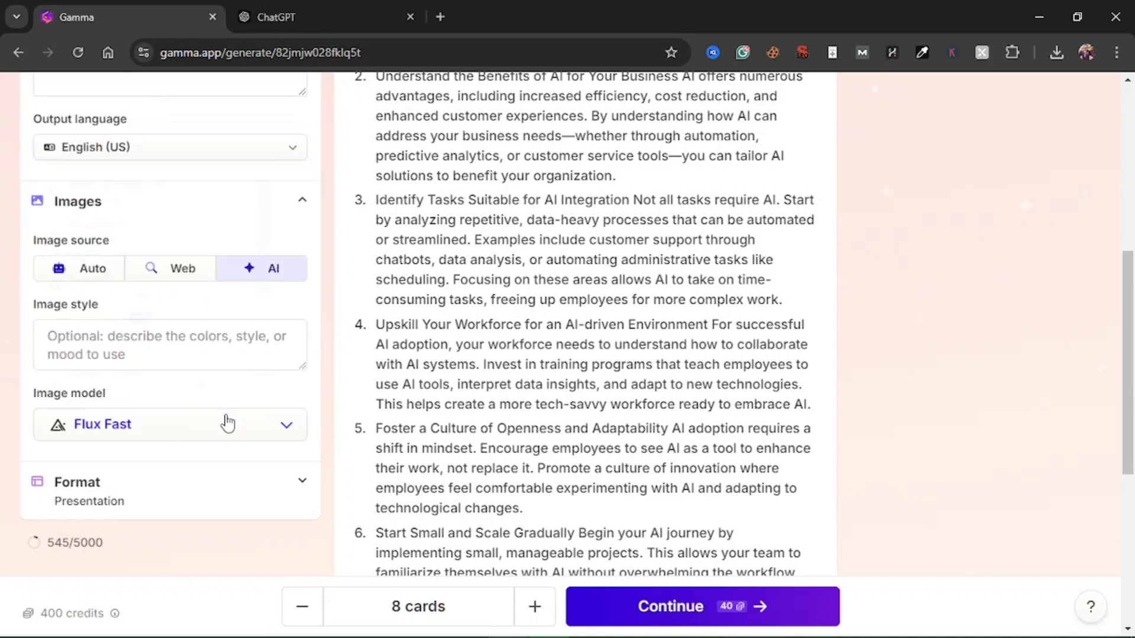
Expand the format settings and set the presentation's card height to 16:9
scroll(204, 497, down, 3)
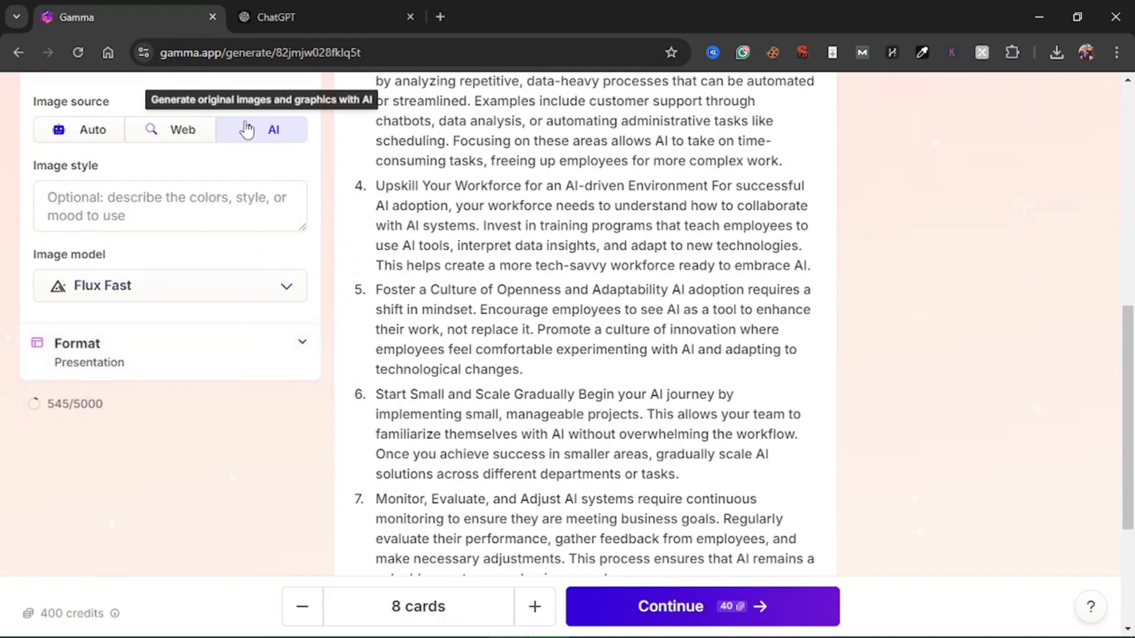
click(253, 359)
scroll(167, 470, down, 1)
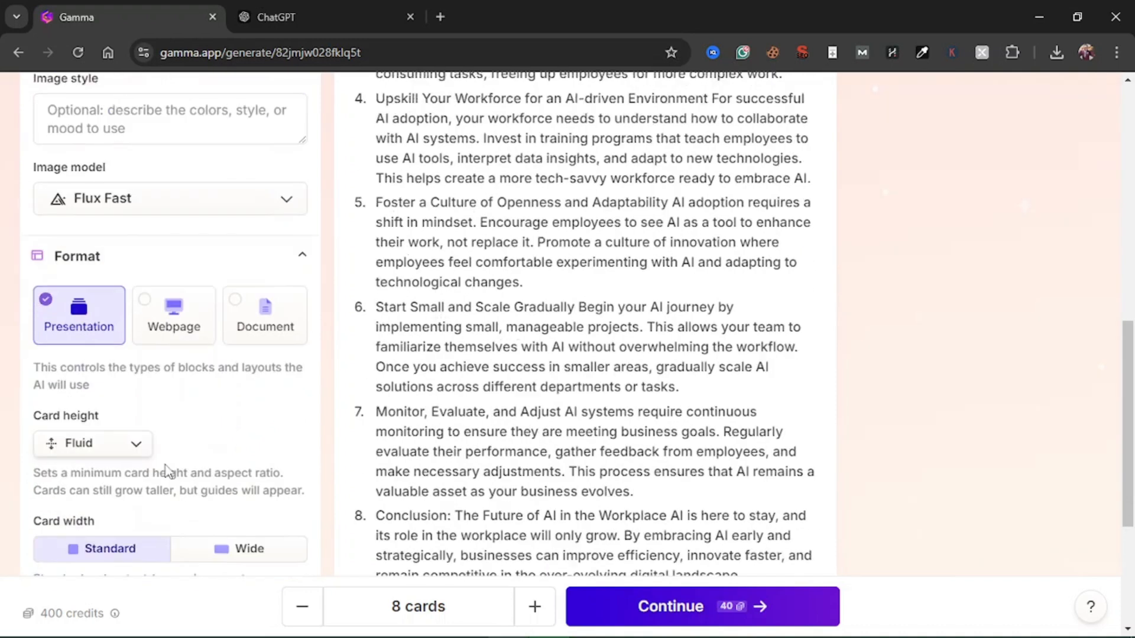
scroll(166, 471, down, 2)
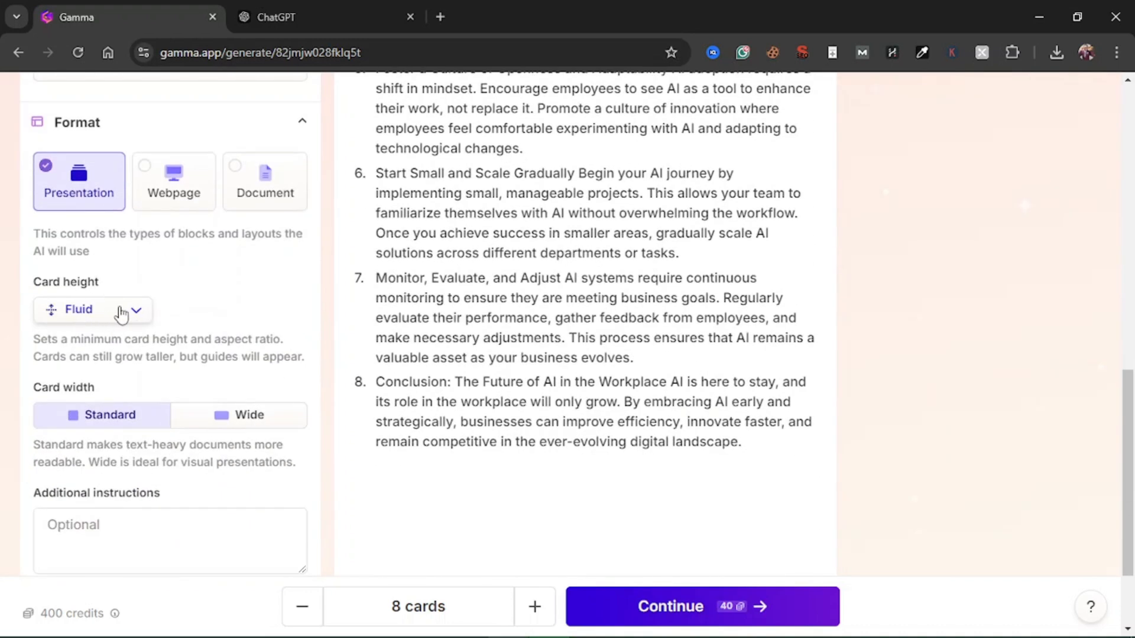
click(135, 321)
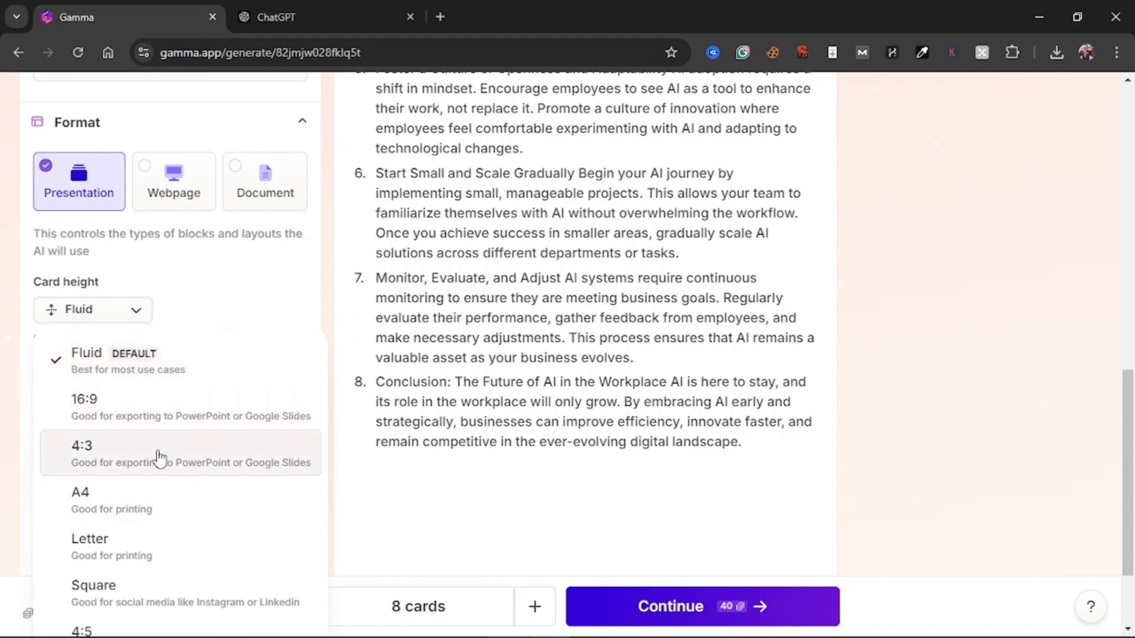
scroll(148, 496, down, 2)
scroll(150, 494, up, 1)
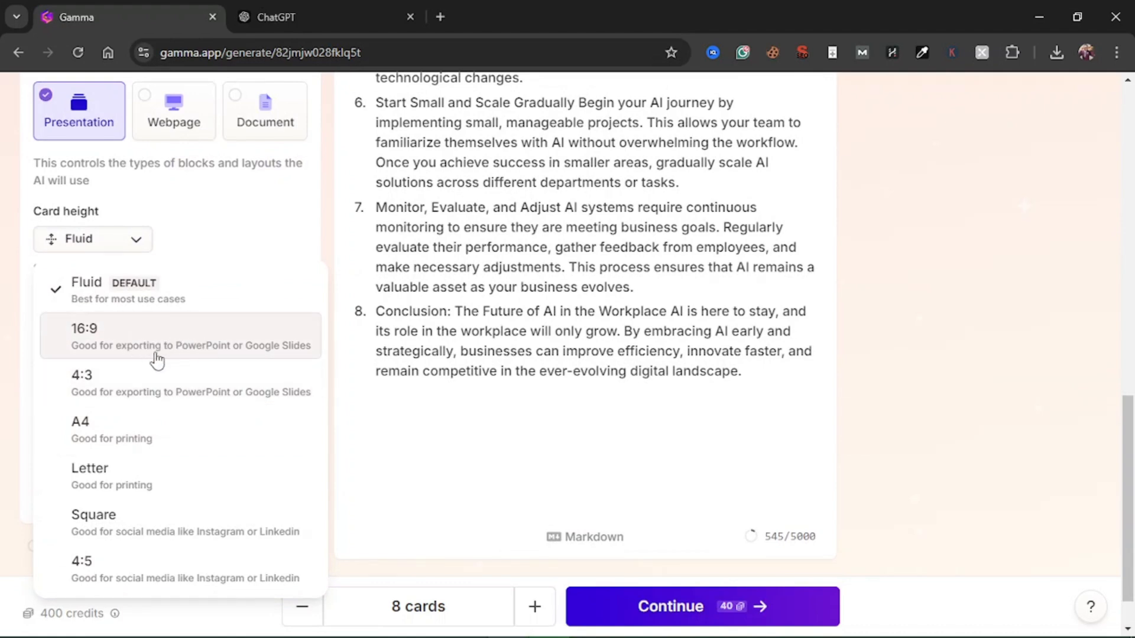
click(262, 354)
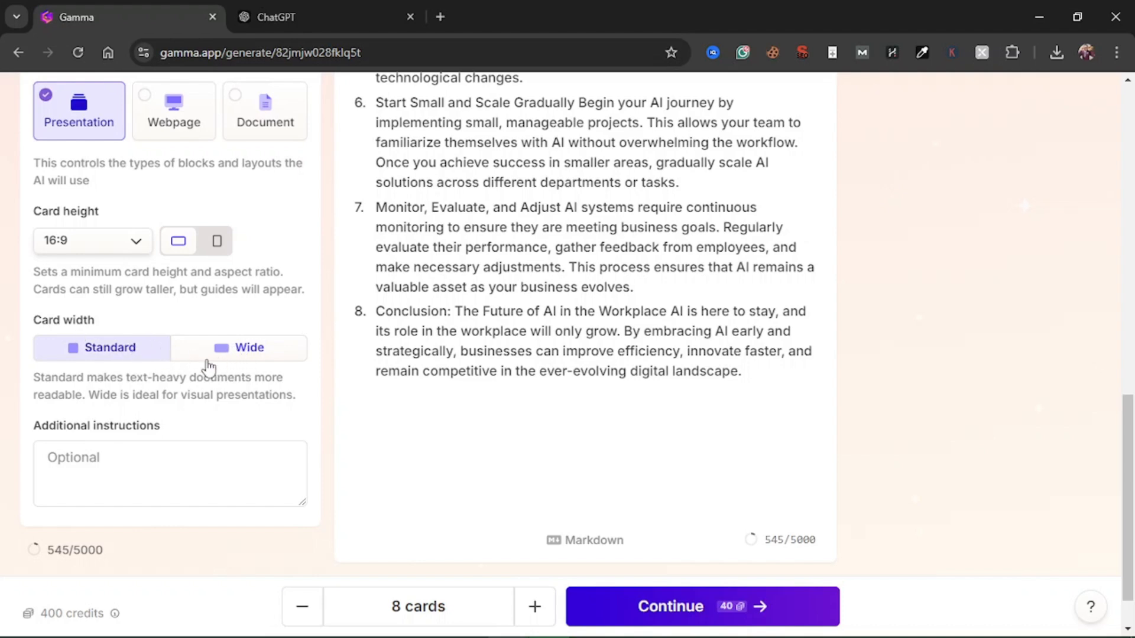
Review the prompt settings from text content to card width, keeping 8 cards, and continue to the theme selection
scroll(218, 406, down, 1)
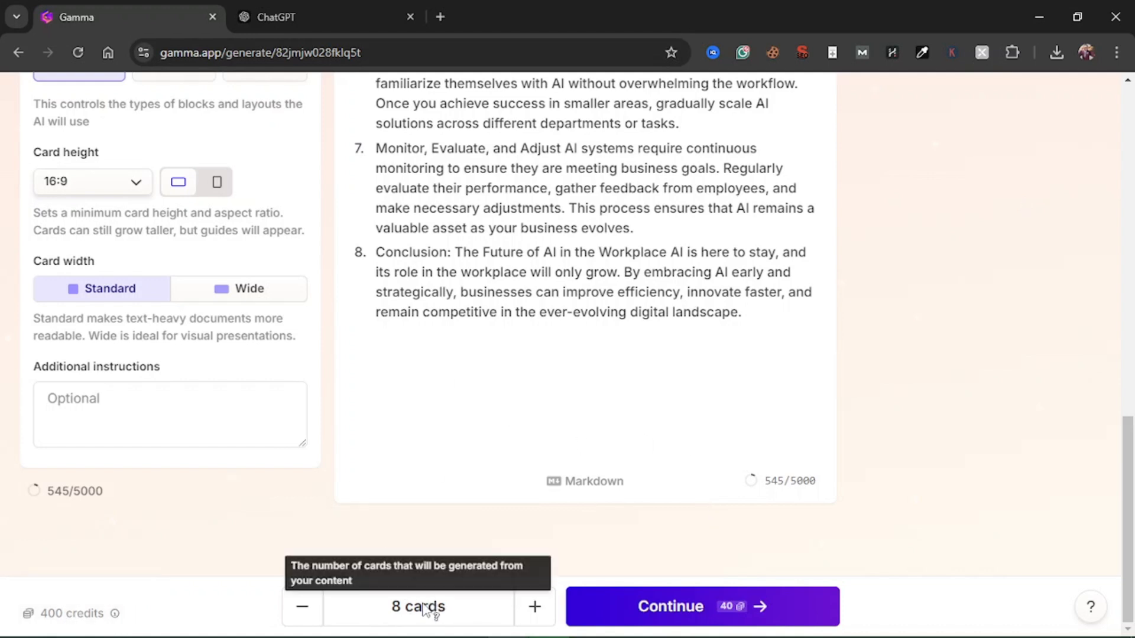
mouse_move(719, 615)
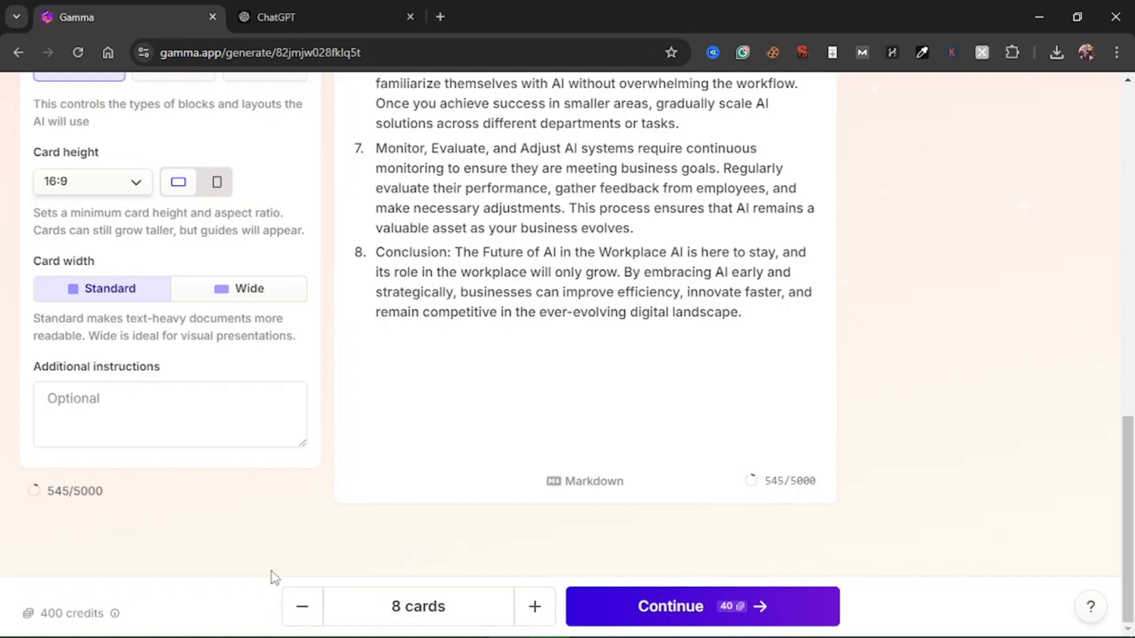
scroll(678, 443, up, 3)
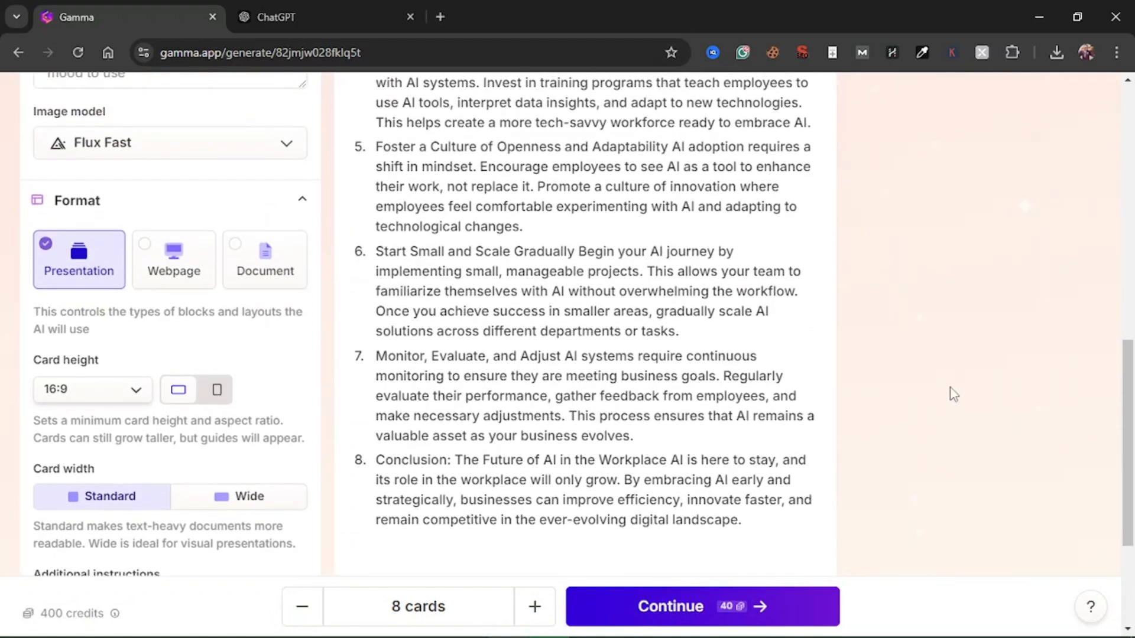
scroll(953, 393, up, 10)
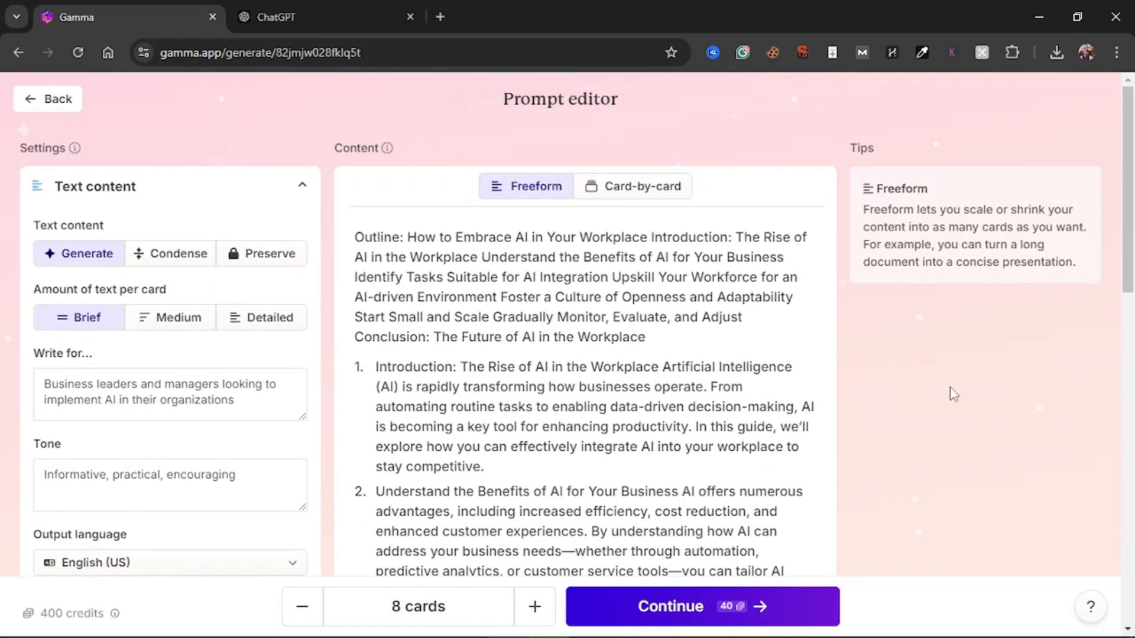
scroll(950, 387, down, 10)
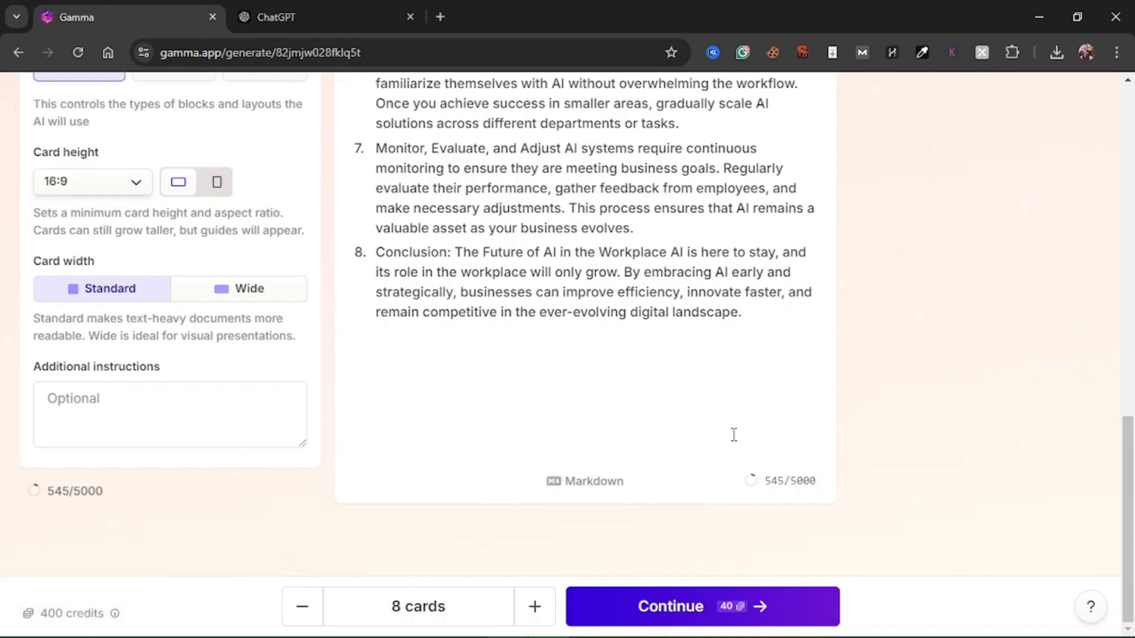
click(720, 605)
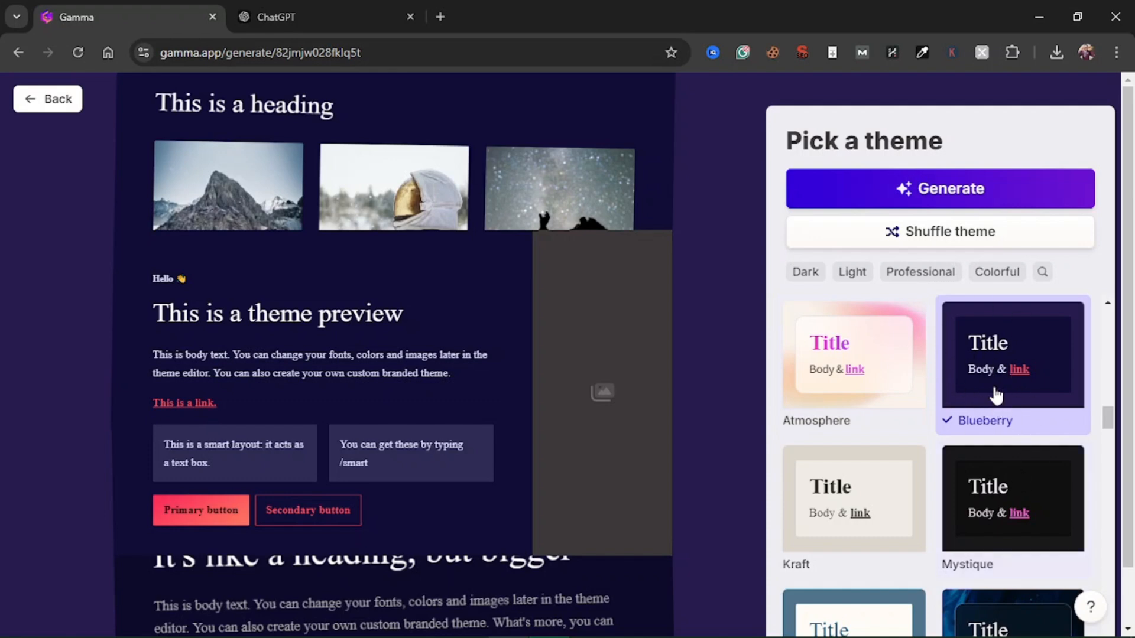
Browse the theme gallery and choose the Borealis theme for the presentation
scroll(976, 432, down, 5)
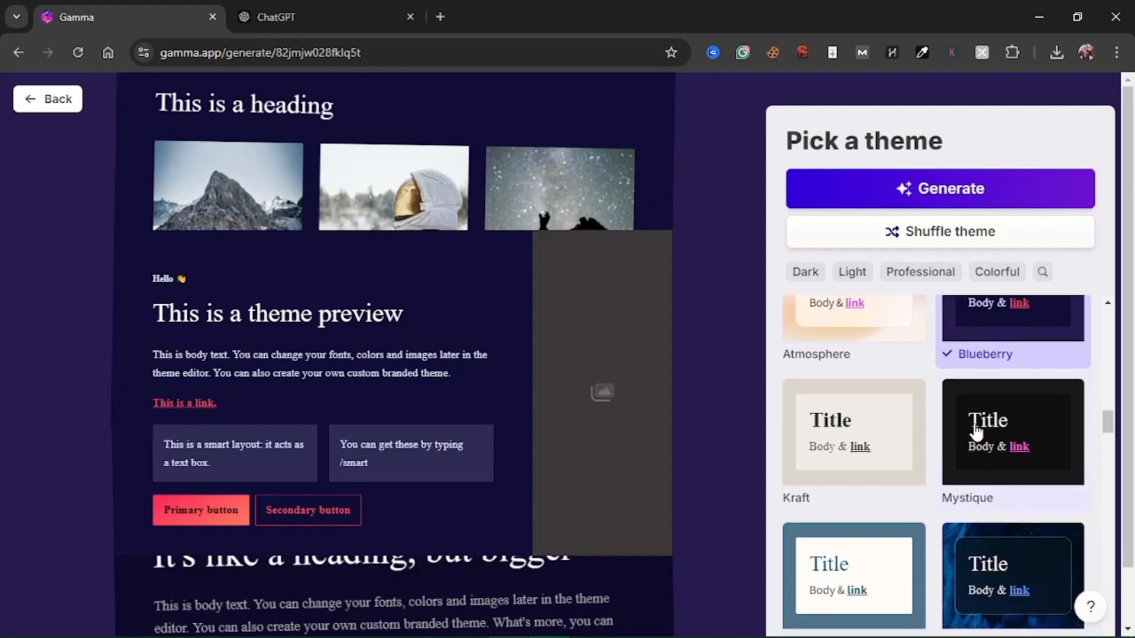
scroll(976, 431, up, 3)
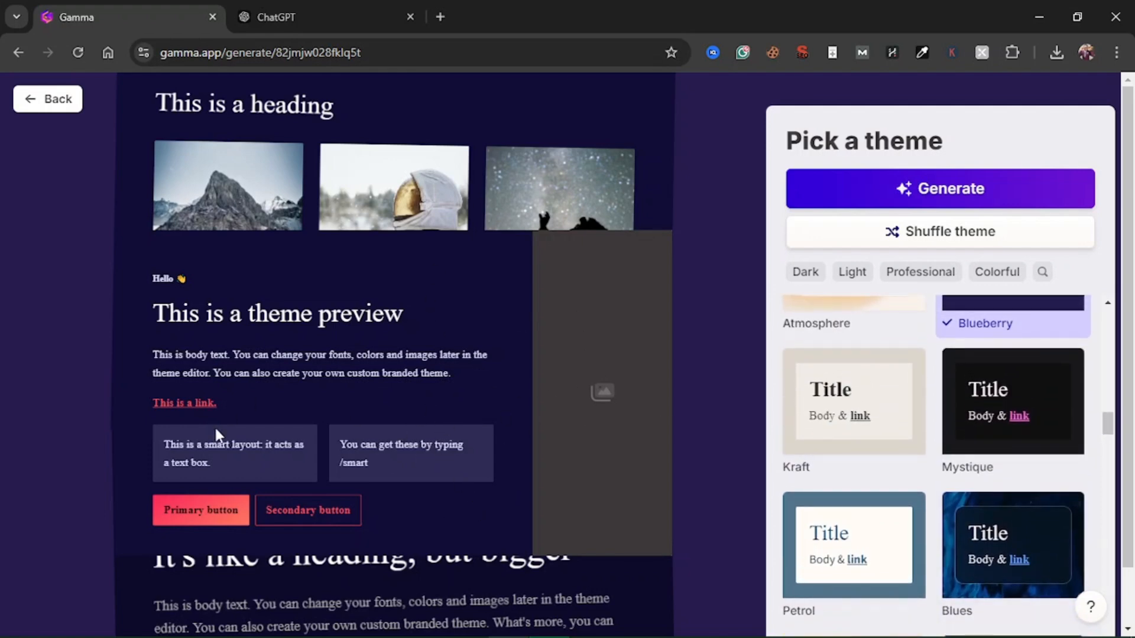
scroll(299, 523, down, 1)
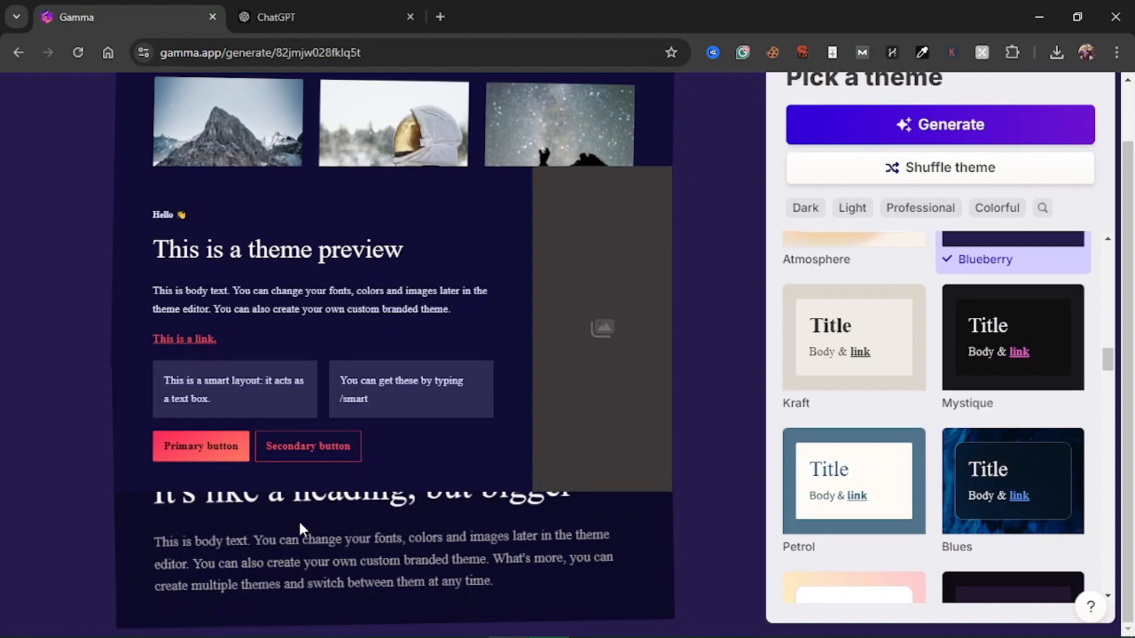
scroll(317, 524, up, 1)
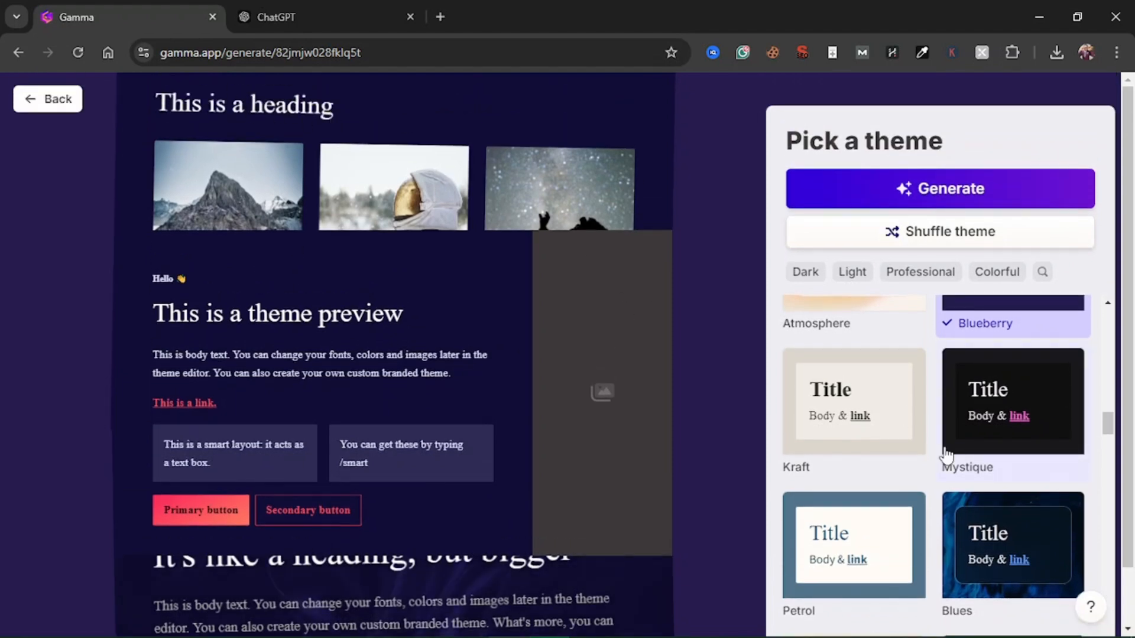
scroll(944, 456, down, 10)
scroll(945, 456, down, 10)
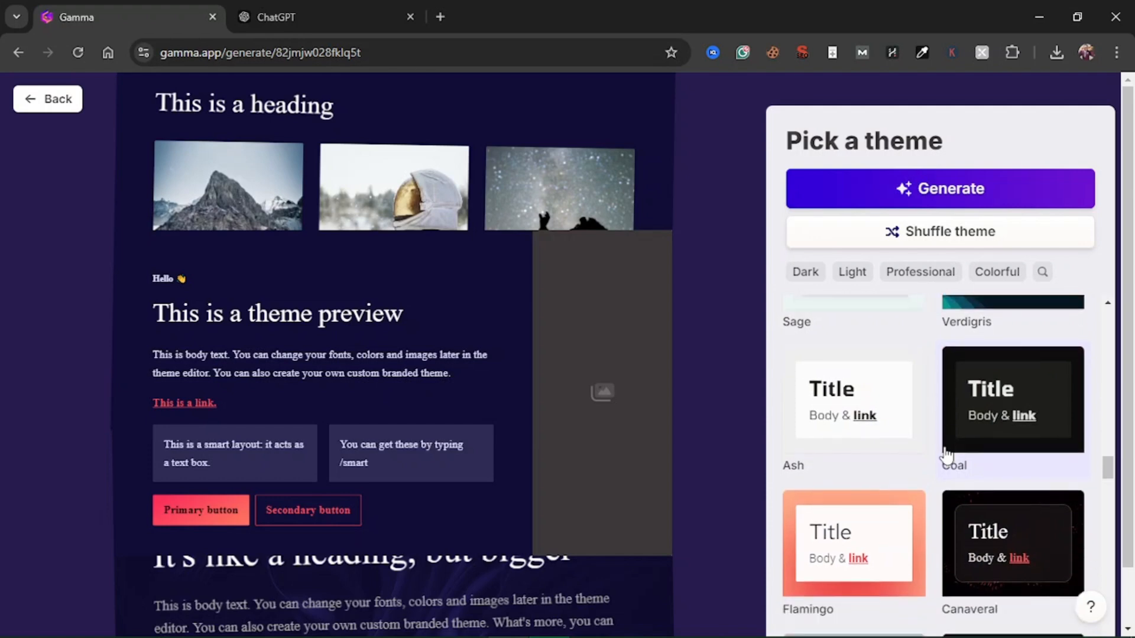
scroll(946, 455, down, 2)
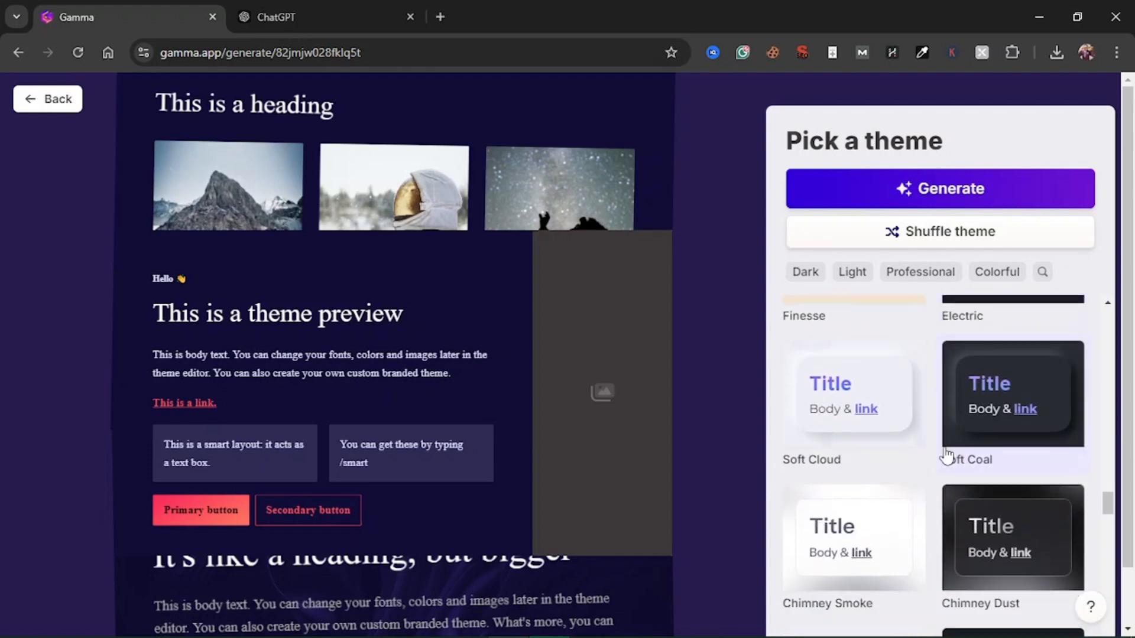
scroll(945, 456, down, 10)
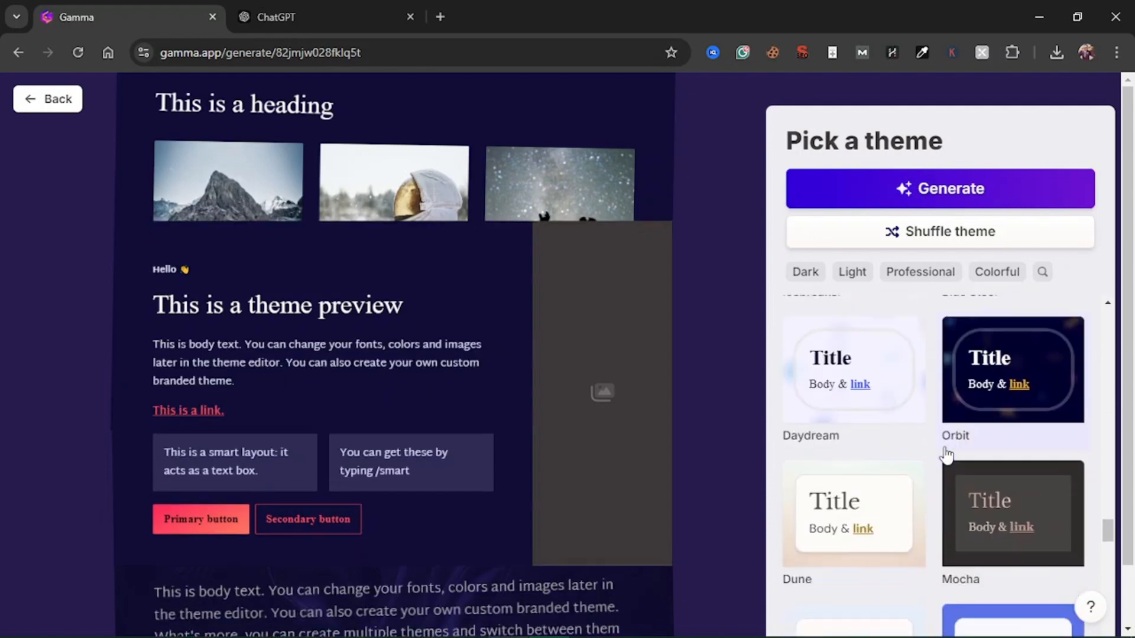
scroll(947, 456, down, 3)
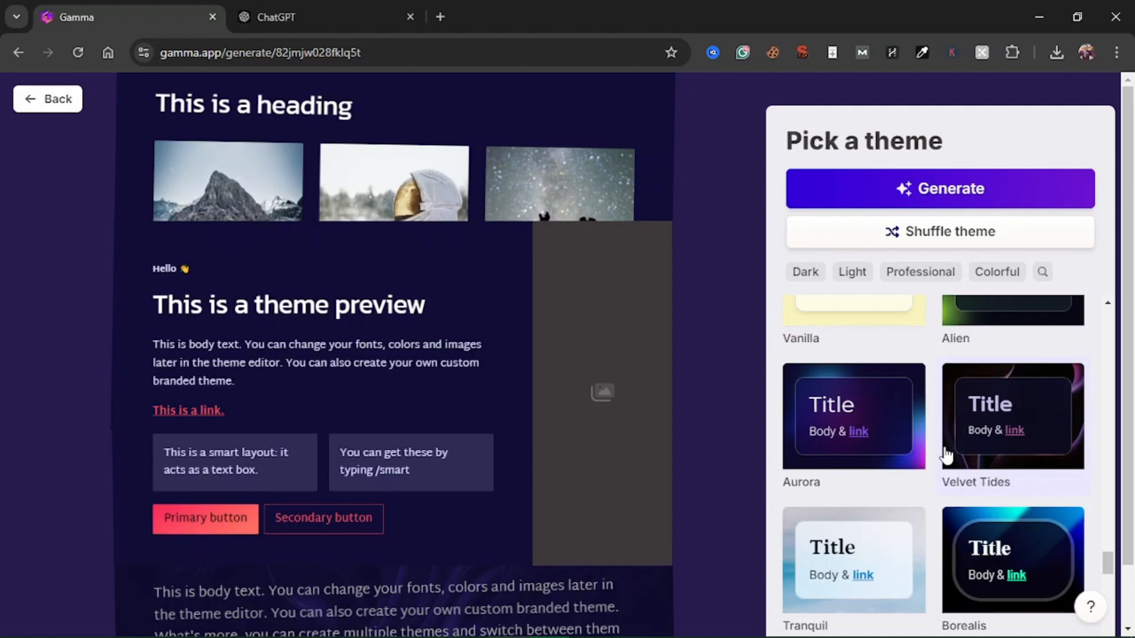
scroll(946, 455, down, 1)
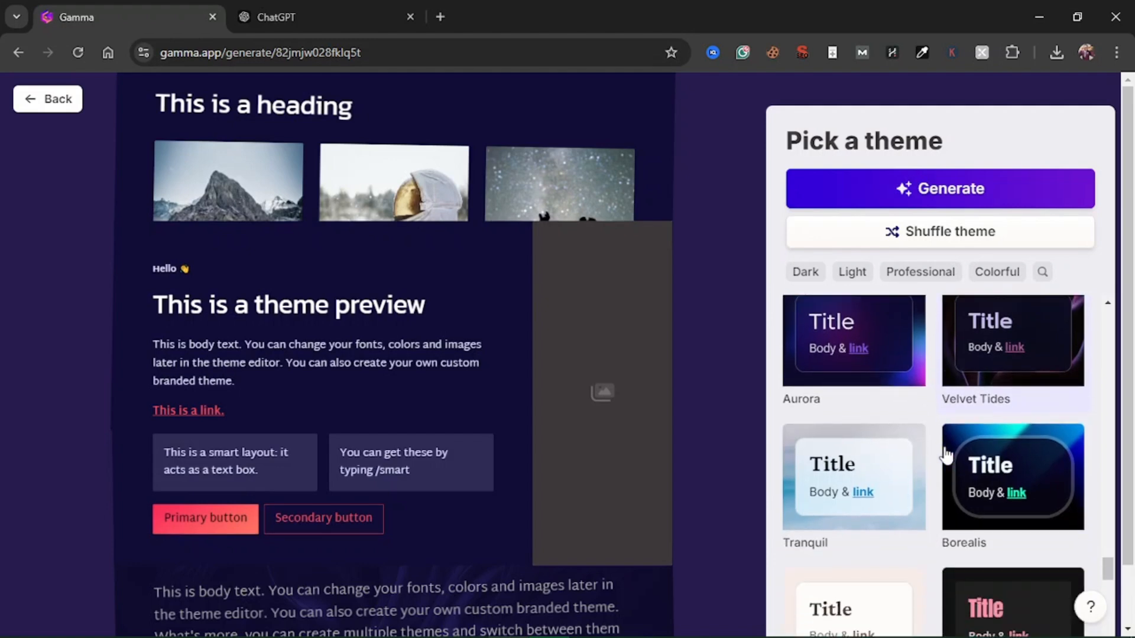
click(995, 467)
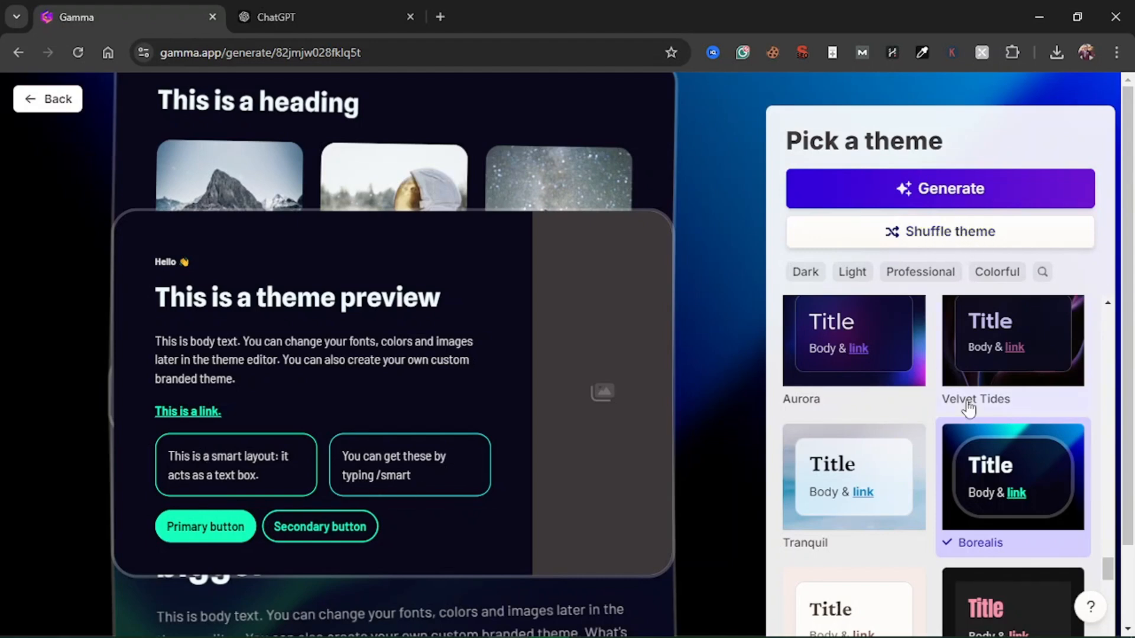
Compare a few more themes, keep Borealis, and start generating the presentation
scroll(968, 407, down, 4)
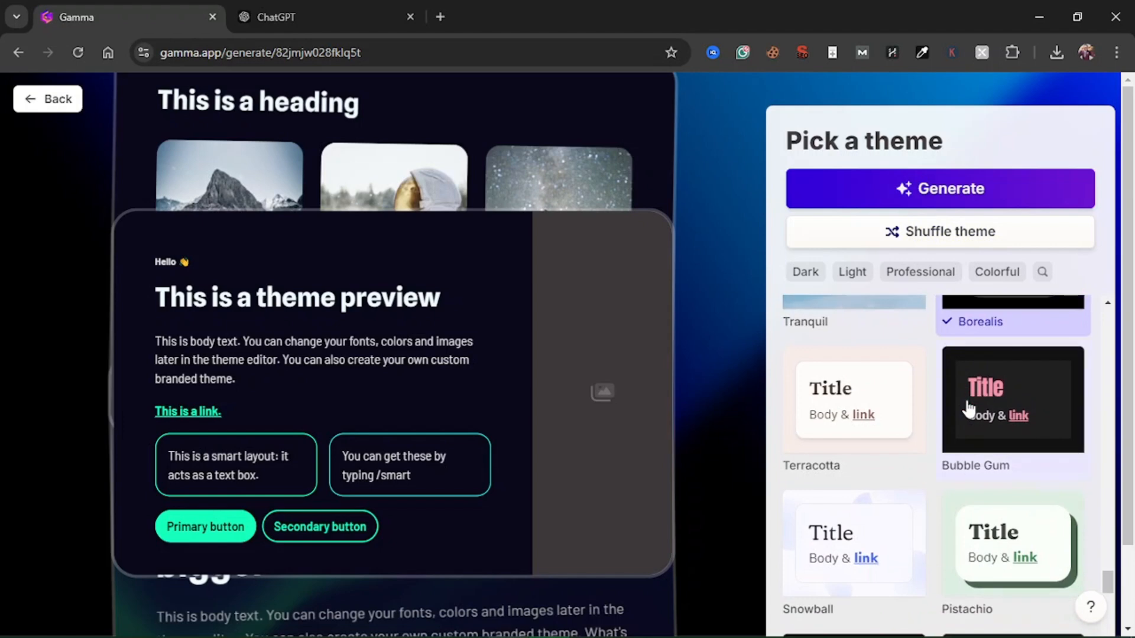
scroll(968, 406, up, 6)
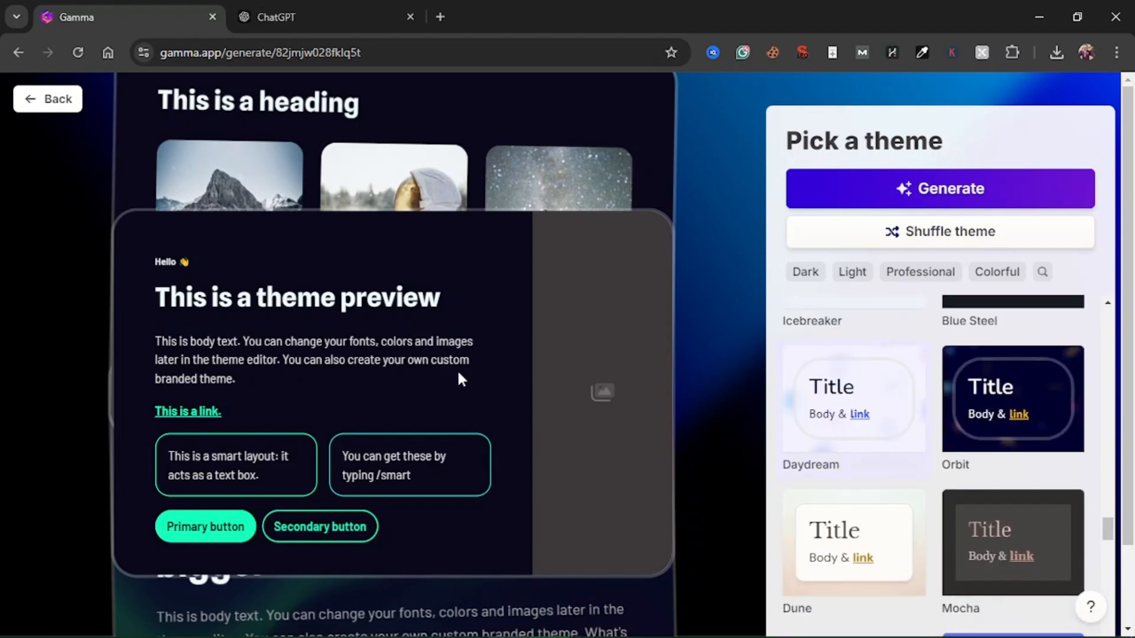
scroll(450, 372, down, 2)
scroll(450, 372, up, 2)
click(953, 193)
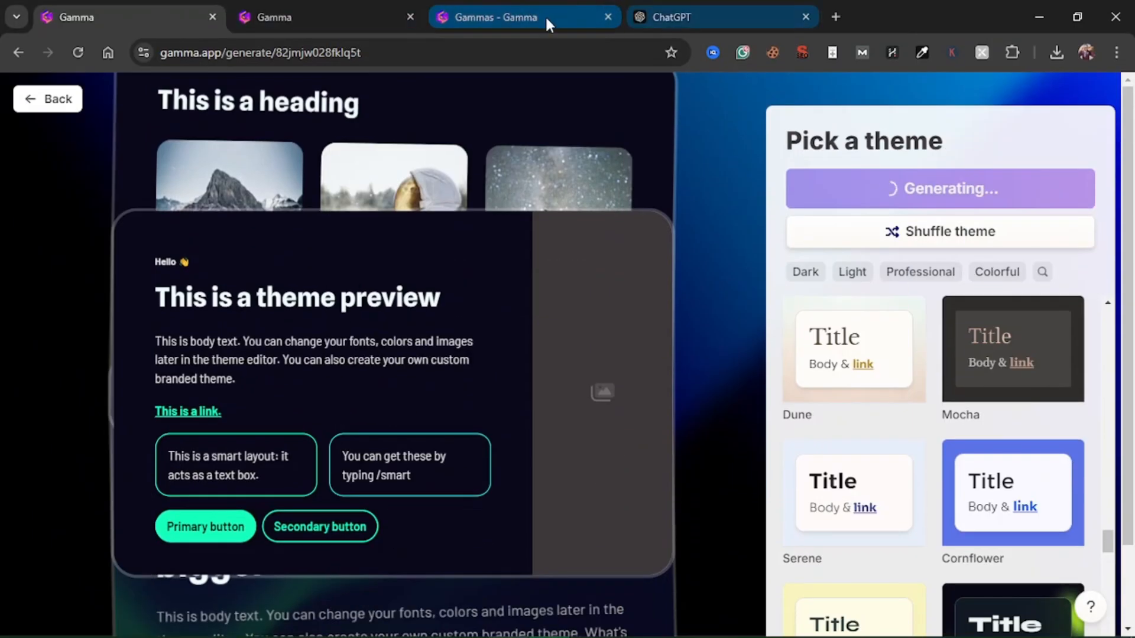
Switch to the second browser tab holding the same prompt editor, check its content and reload the page
mouse_move(545, 15)
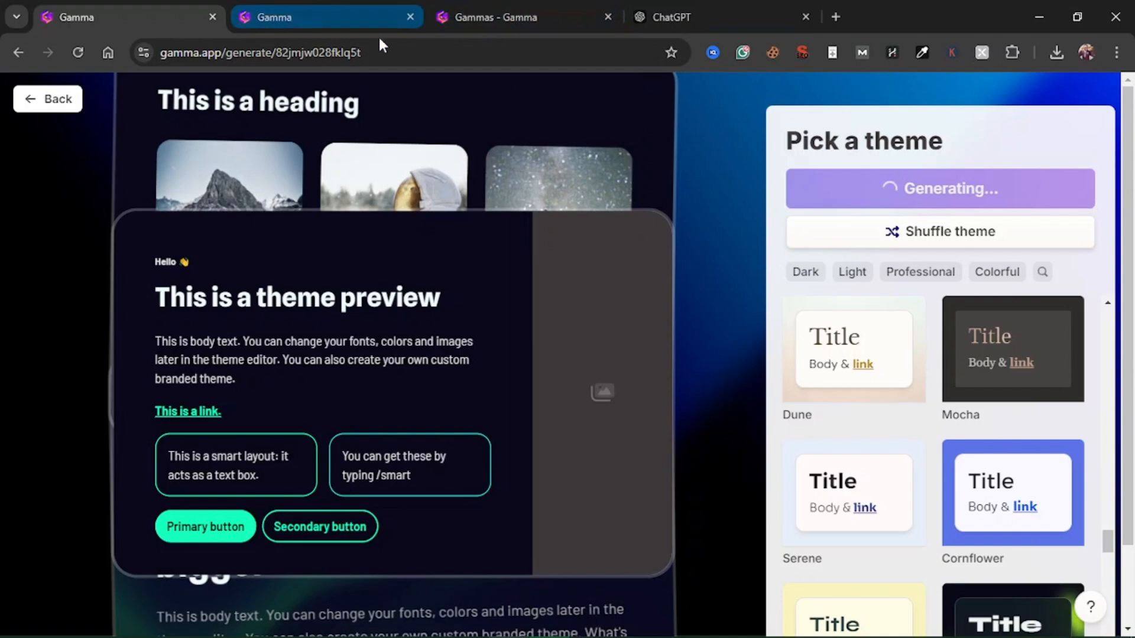
click(291, 8)
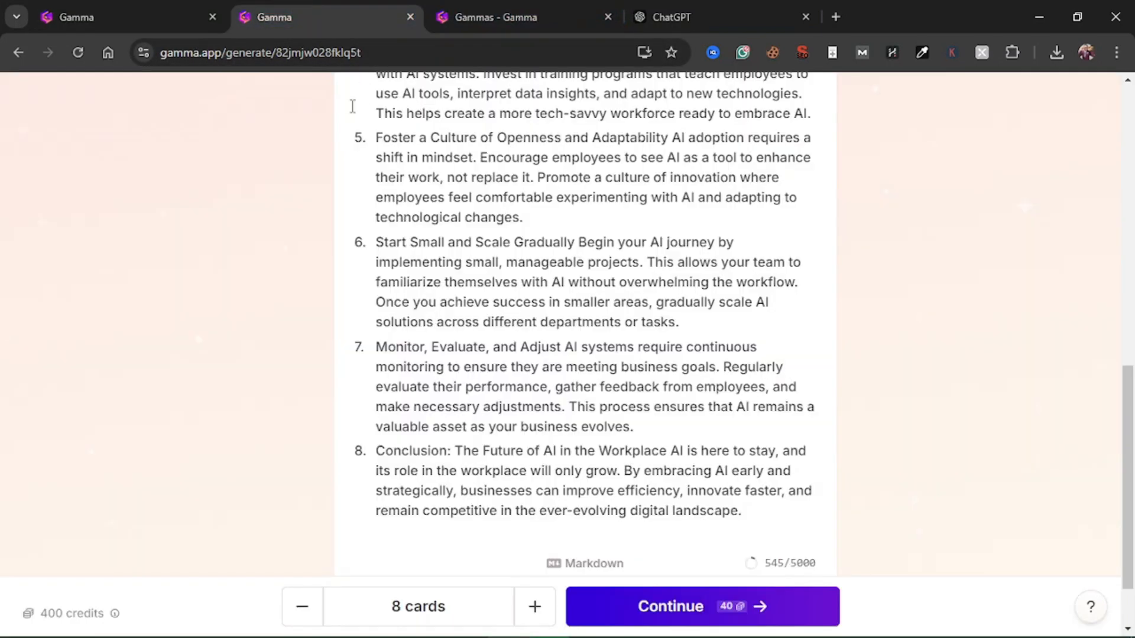
scroll(650, 335, up, 3)
scroll(649, 335, up, 7)
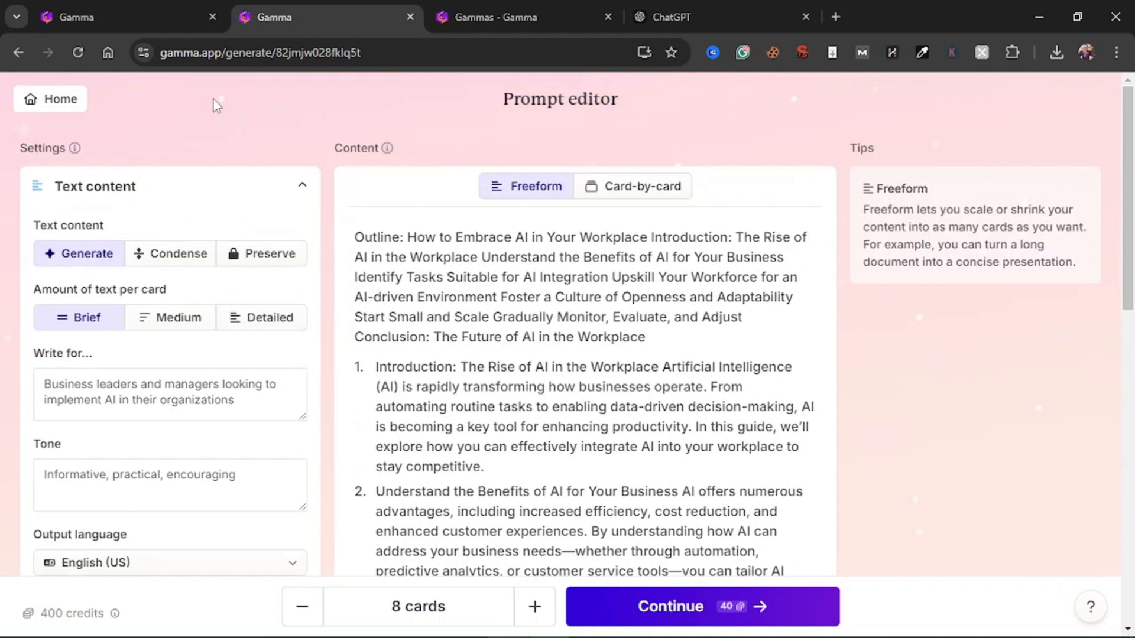
key(F5)
scroll(378, 566, down, 15)
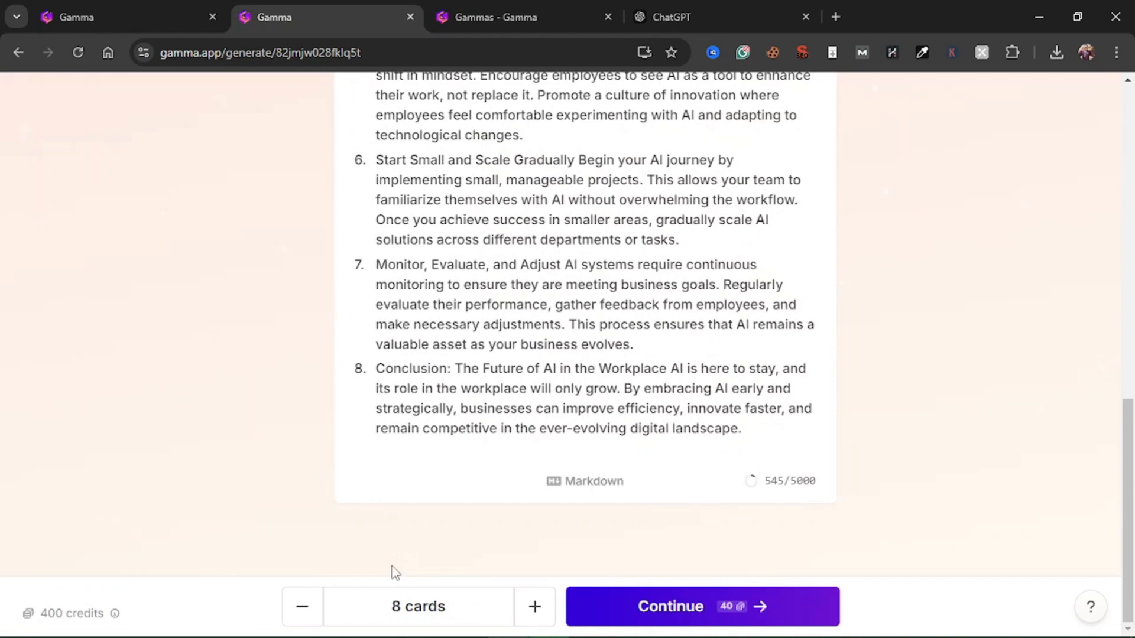
key(F5)
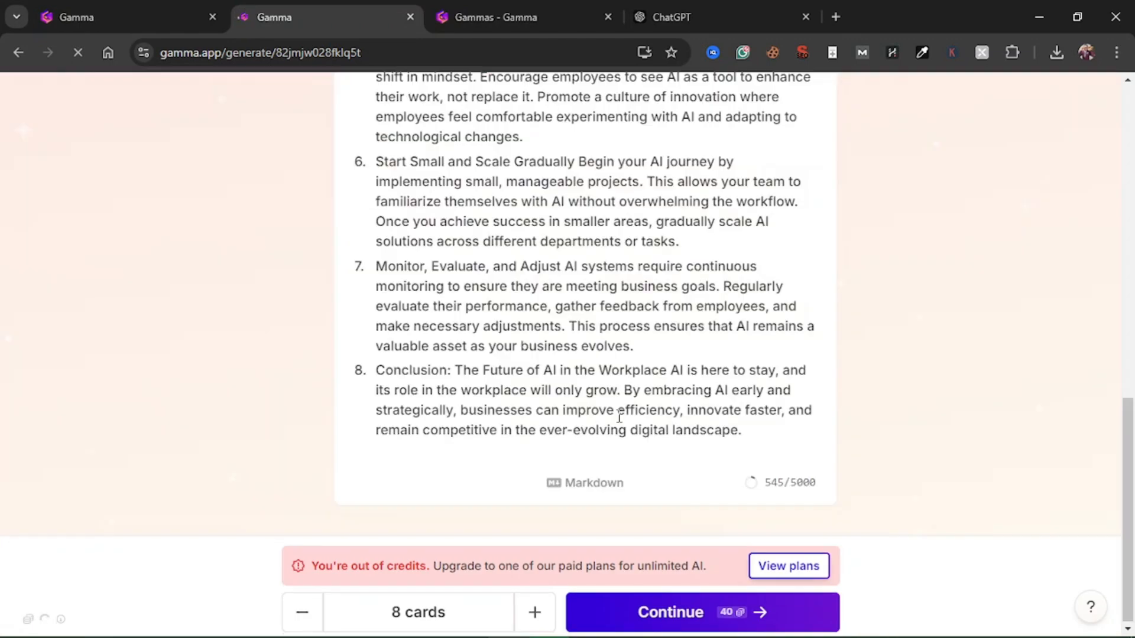
Check the last outline points and remaining credits in the second prompt editor, glance at the Gammas overview, and return to the first prompt editor
drag(744, 430, 438, 275)
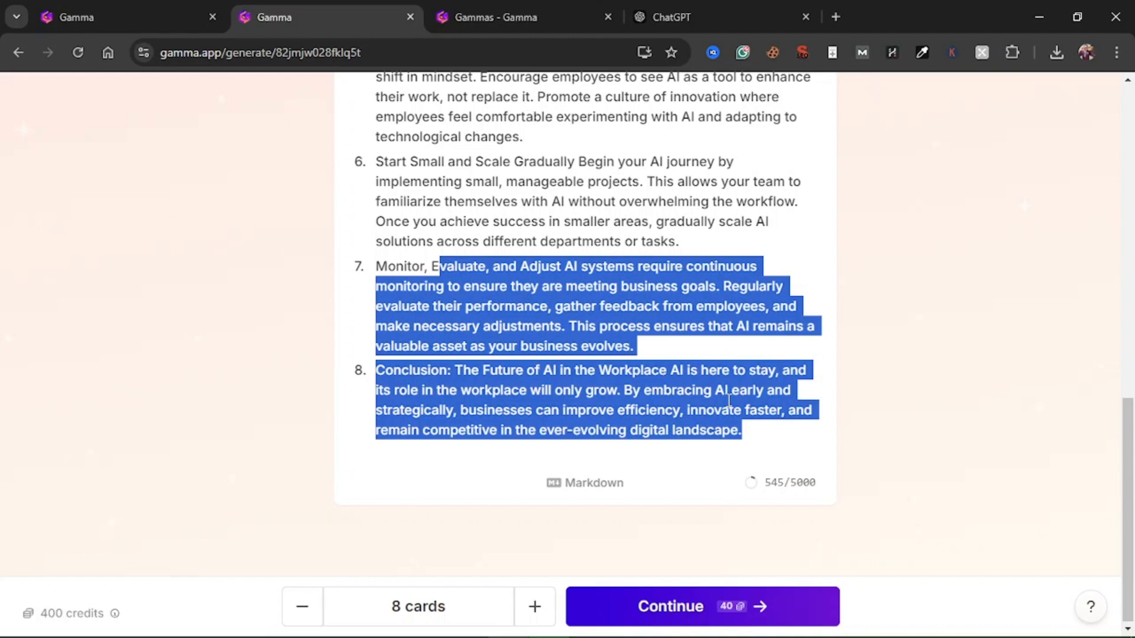
click(845, 389)
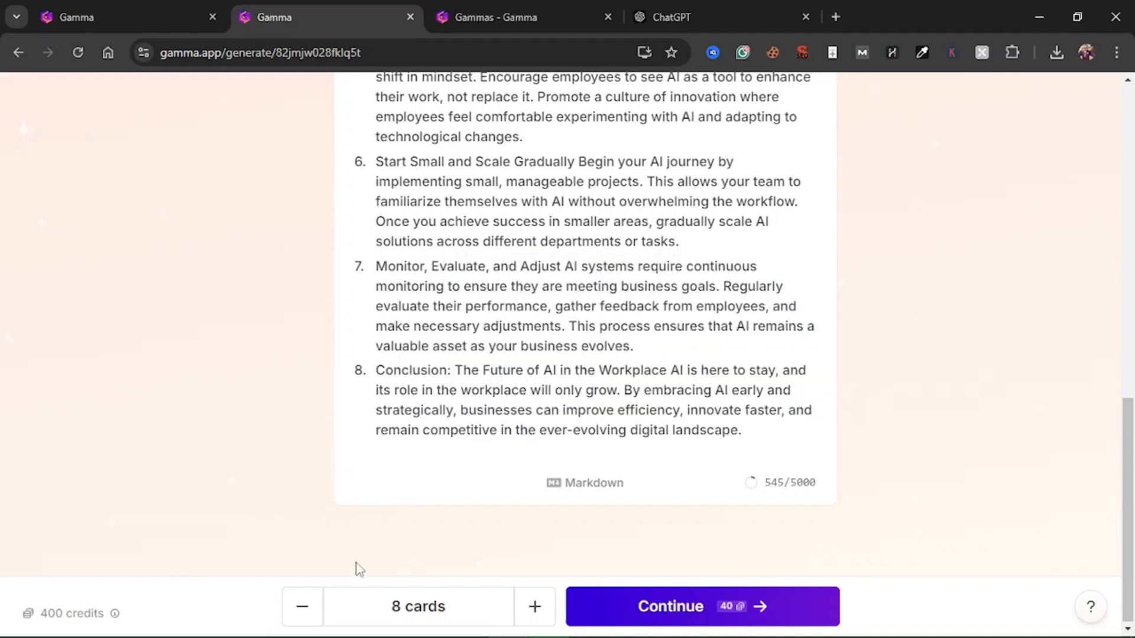
mouse_move(63, 620)
click(504, 9)
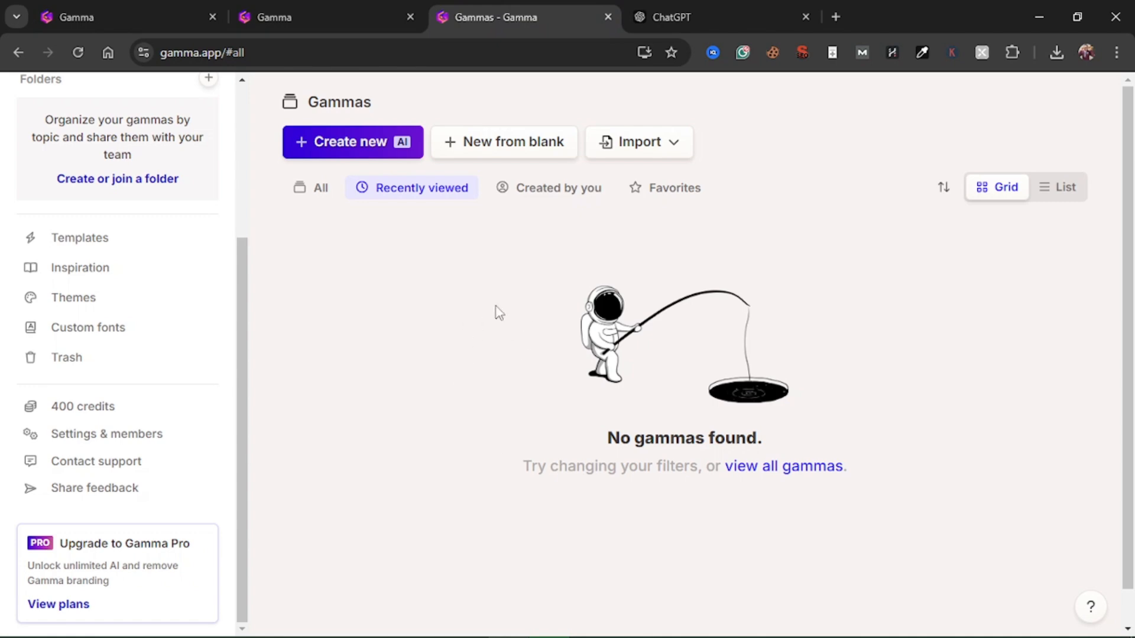
click(322, 8)
click(120, 8)
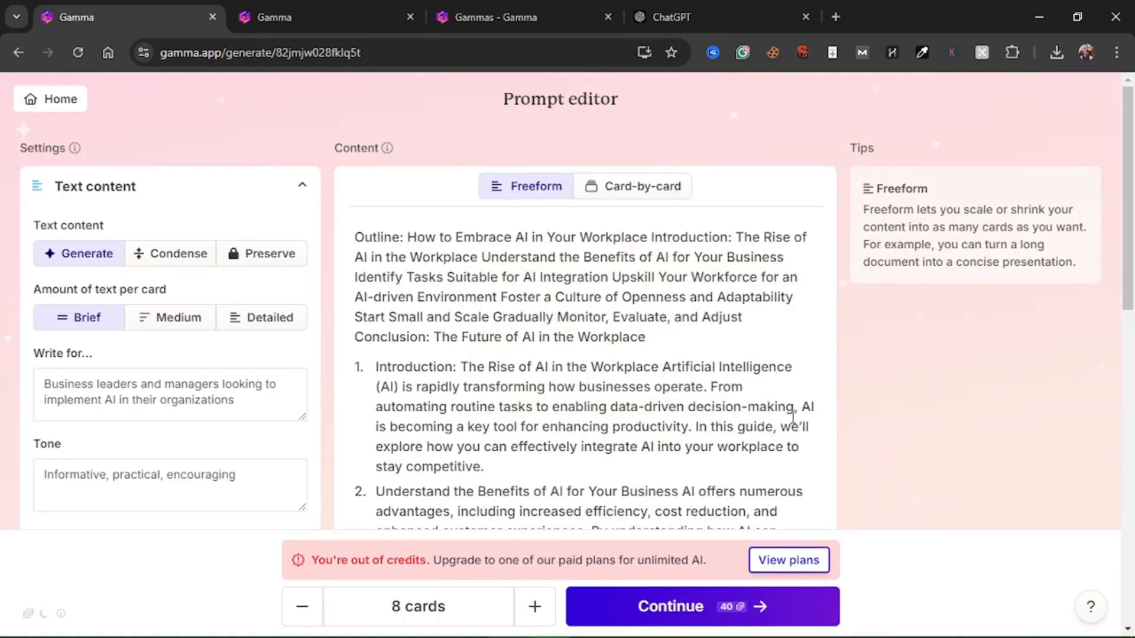
Continue with the 8-card prompt and generate the presentation in the Blueberry theme, closing the duplicate prompt editor tab
scroll(793, 415, down, 4)
scroll(792, 416, up, 1)
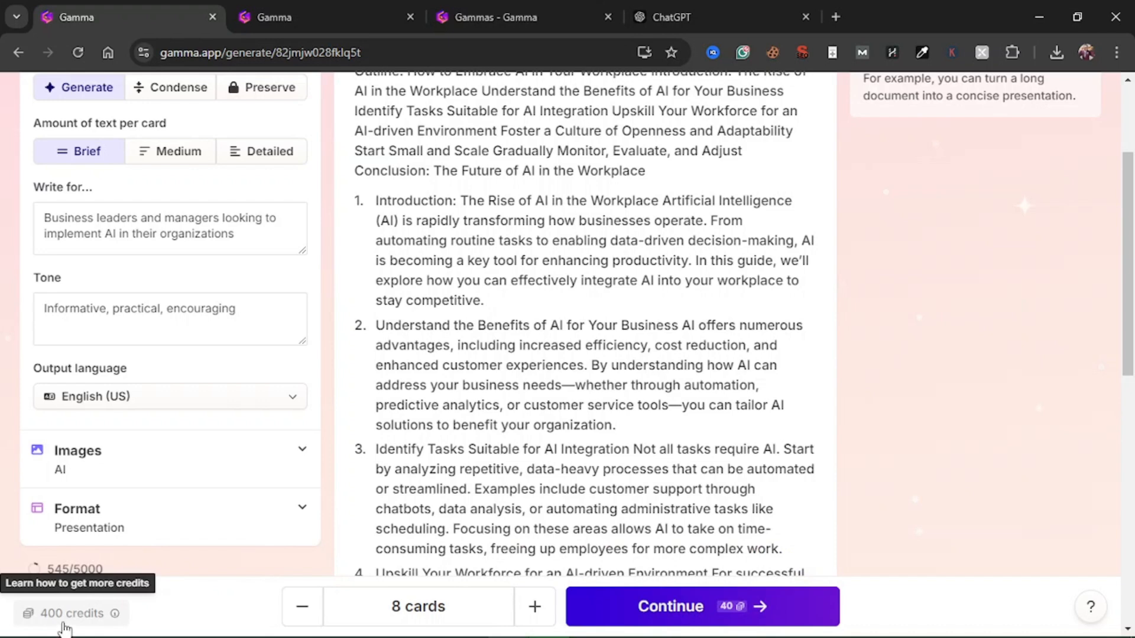
scroll(639, 455, down, 10)
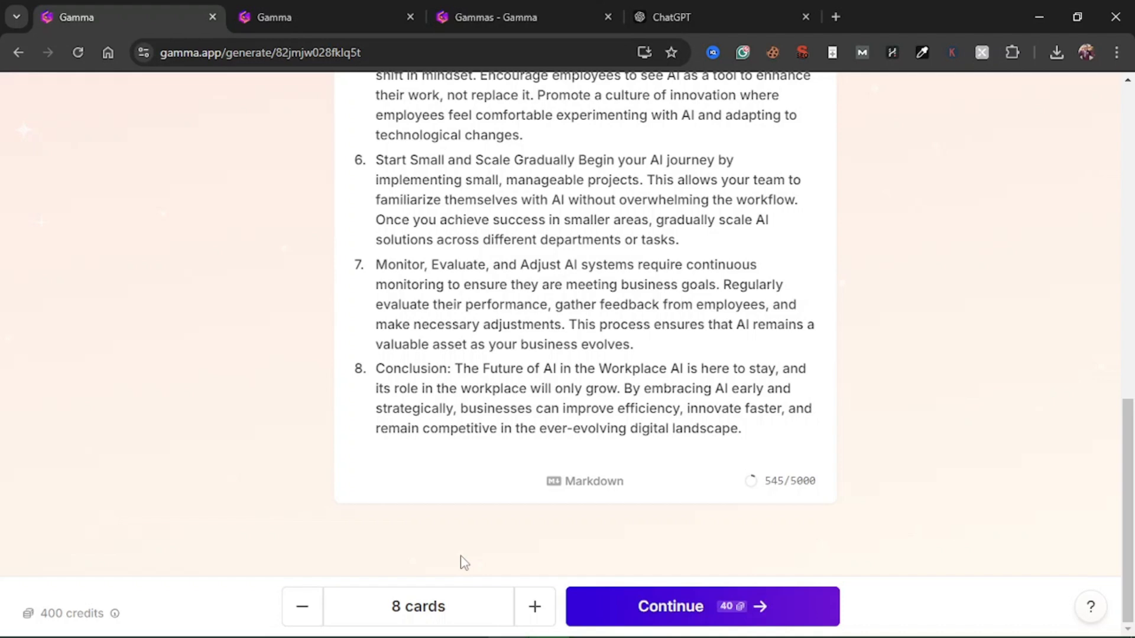
click(714, 621)
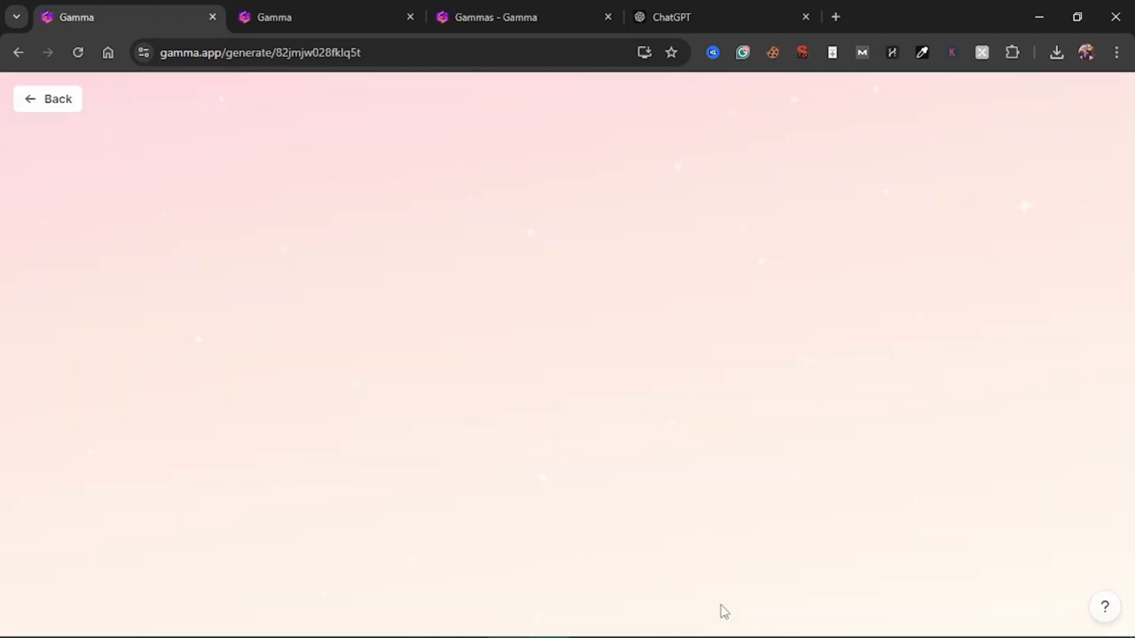
click(414, 18)
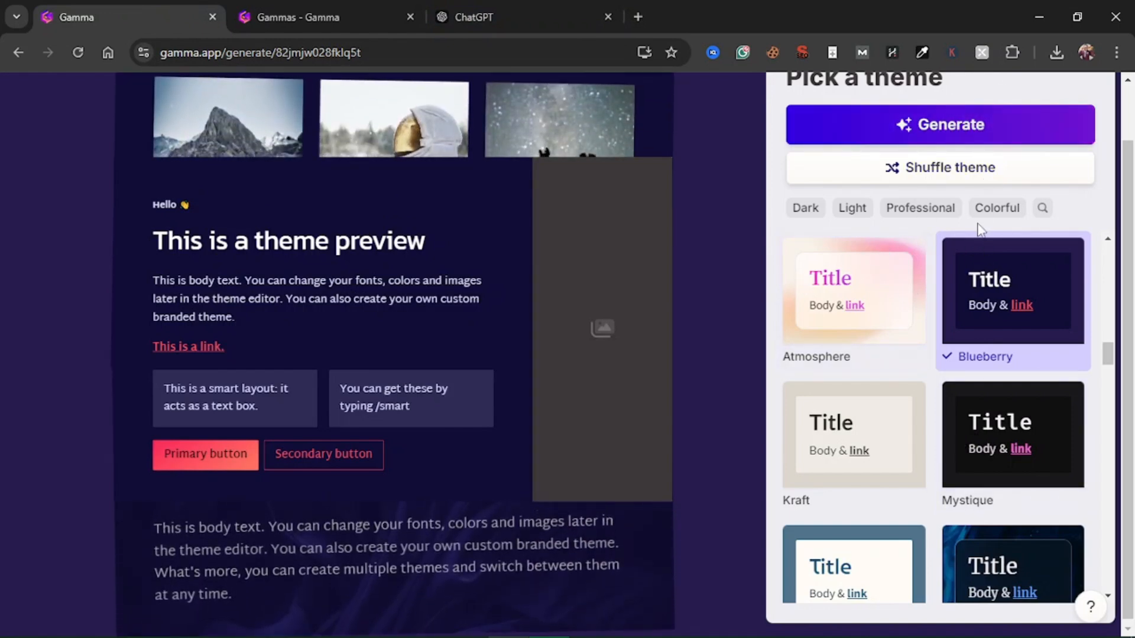
click(940, 134)
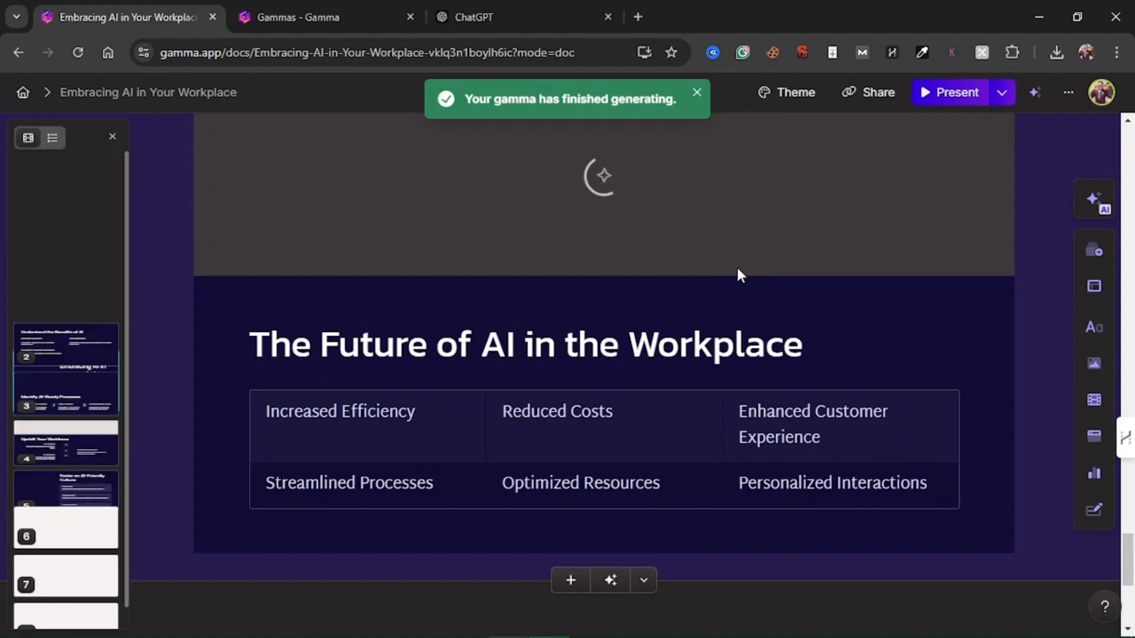
Look through the generated cards from the closing one back to "Foster an AI-Friendly Culture", examining their text, layouts and images
scroll(737, 268, down, 5)
scroll(736, 268, up, 5)
scroll(739, 268, up, 10)
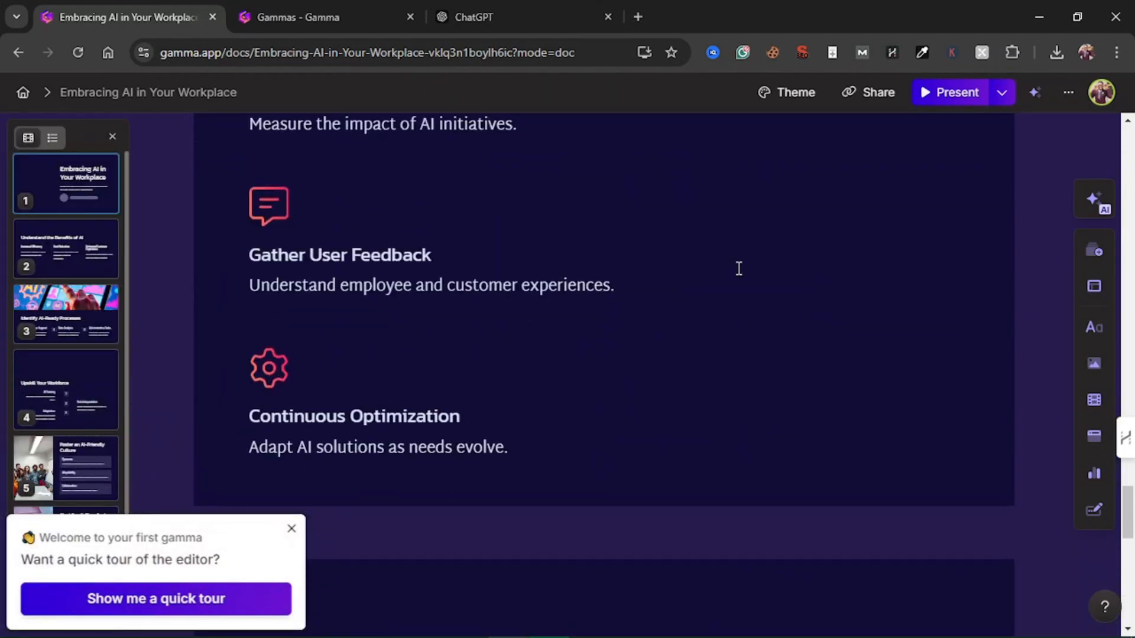
scroll(739, 275, up, 5)
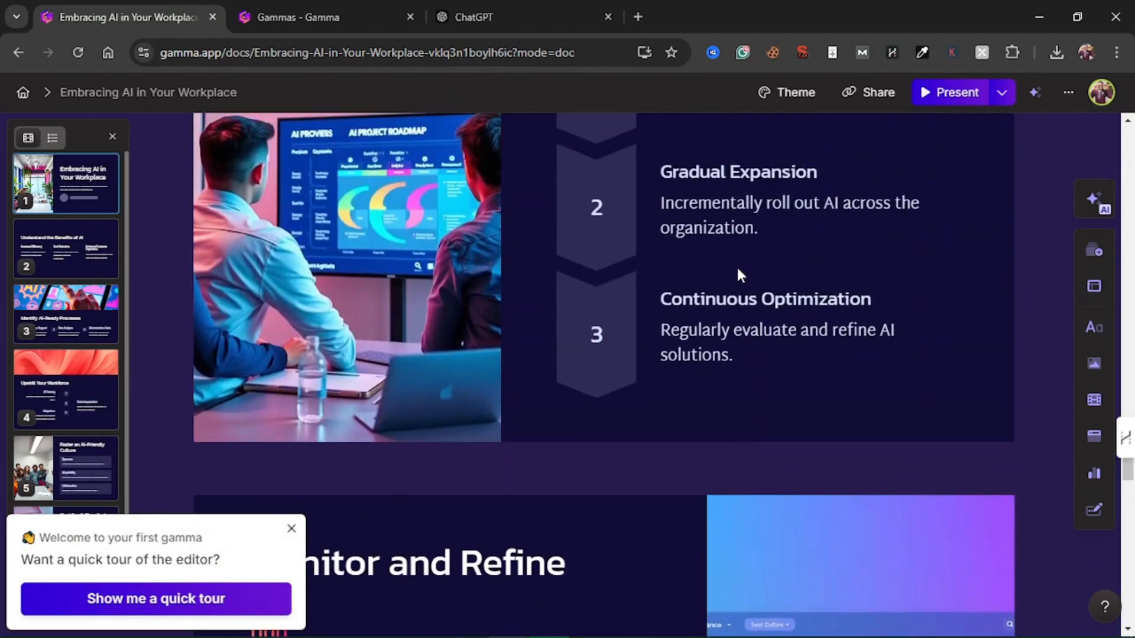
scroll(739, 269, down, 3)
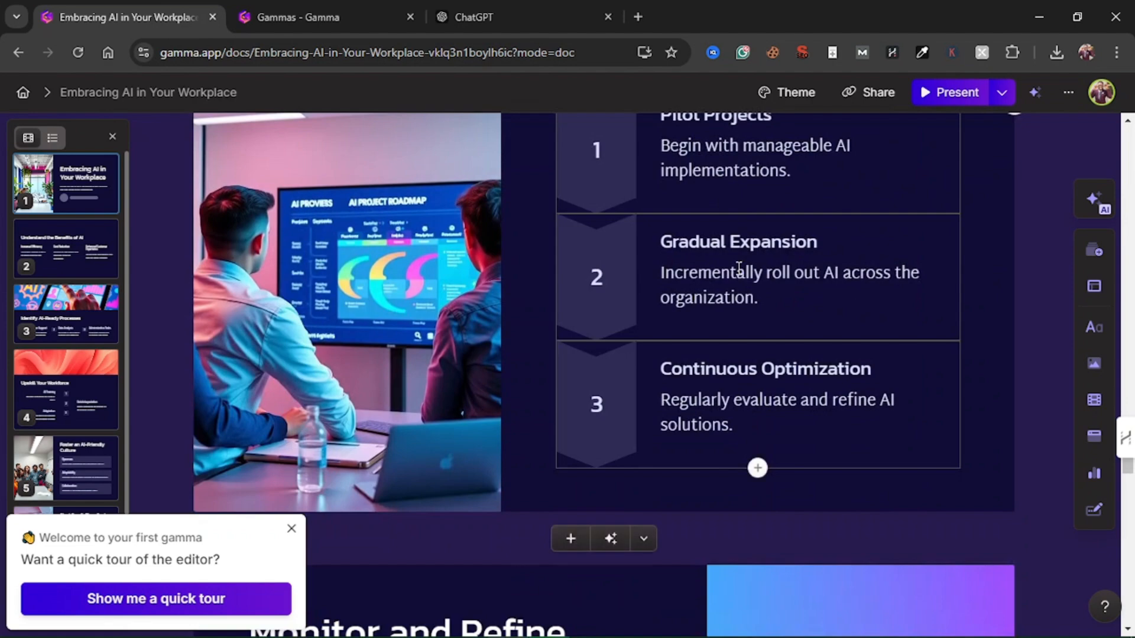
scroll(739, 268, up, 8)
scroll(739, 268, up, 3)
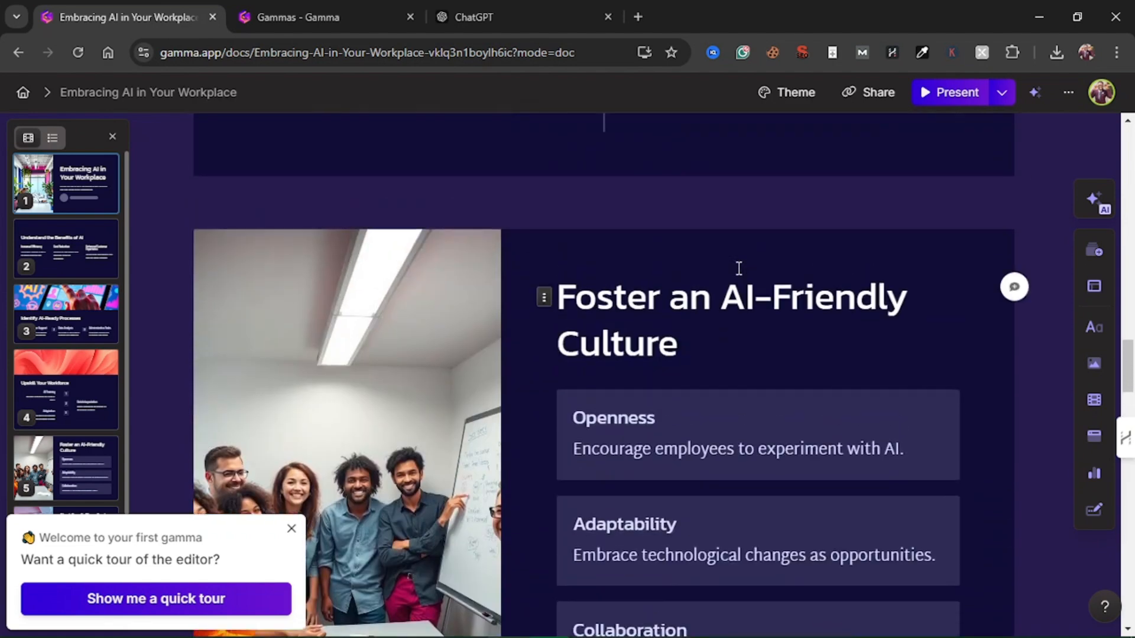
scroll(739, 268, down, 2)
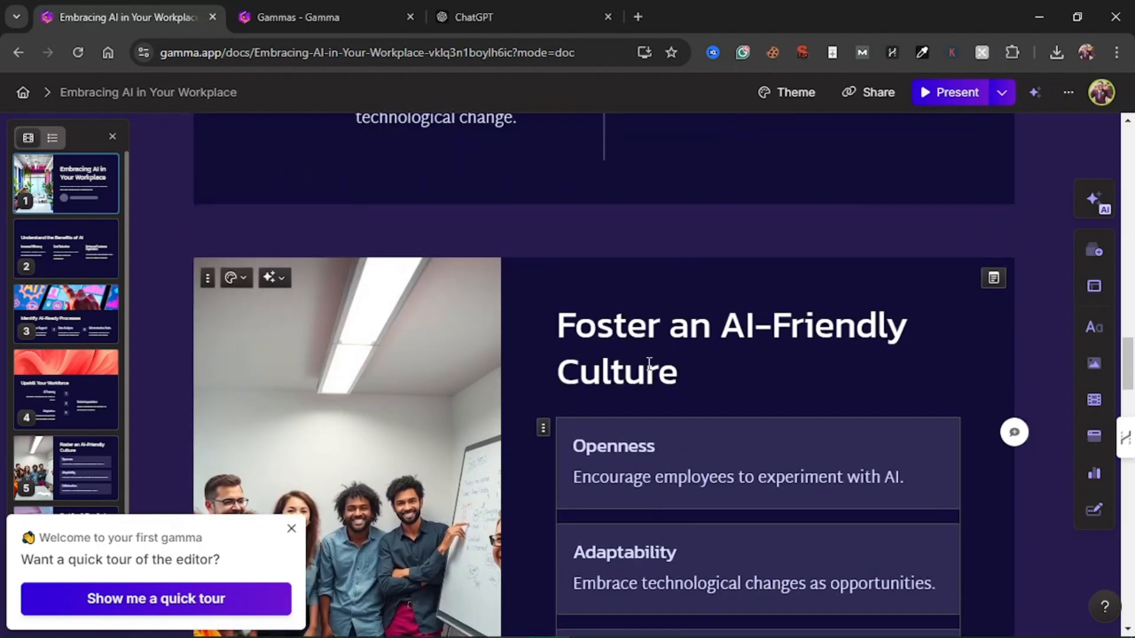
scroll(649, 362, up, 3)
scroll(648, 362, down, 1)
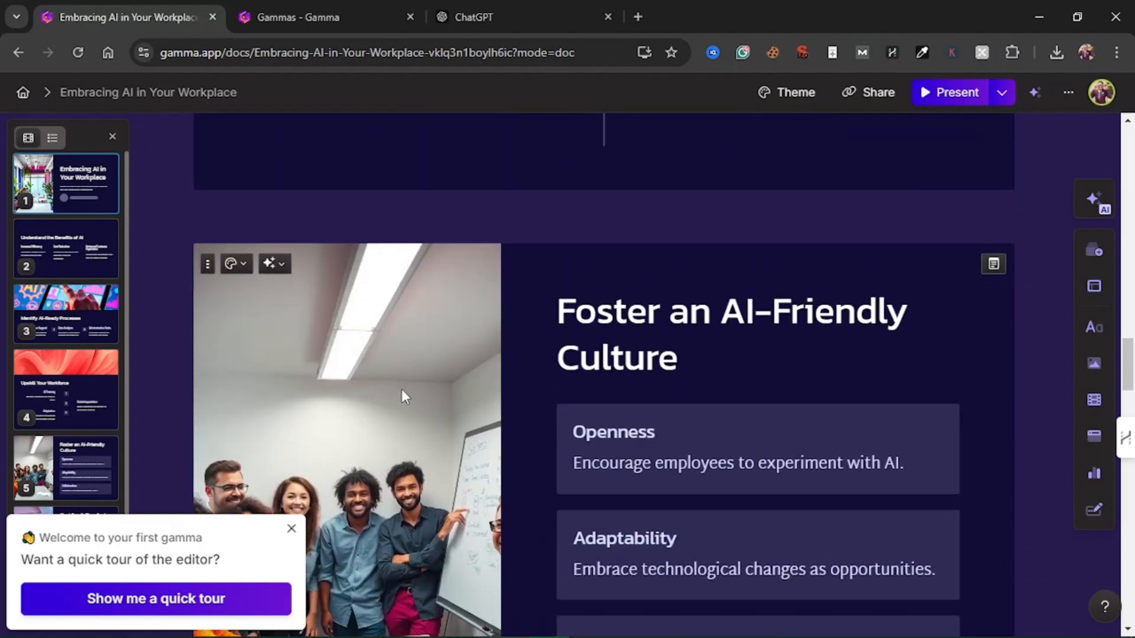
Replace the team photo on the "Foster an AI-Friendly Culture" card with a random accent image, applying Surprise me twice
click(275, 264)
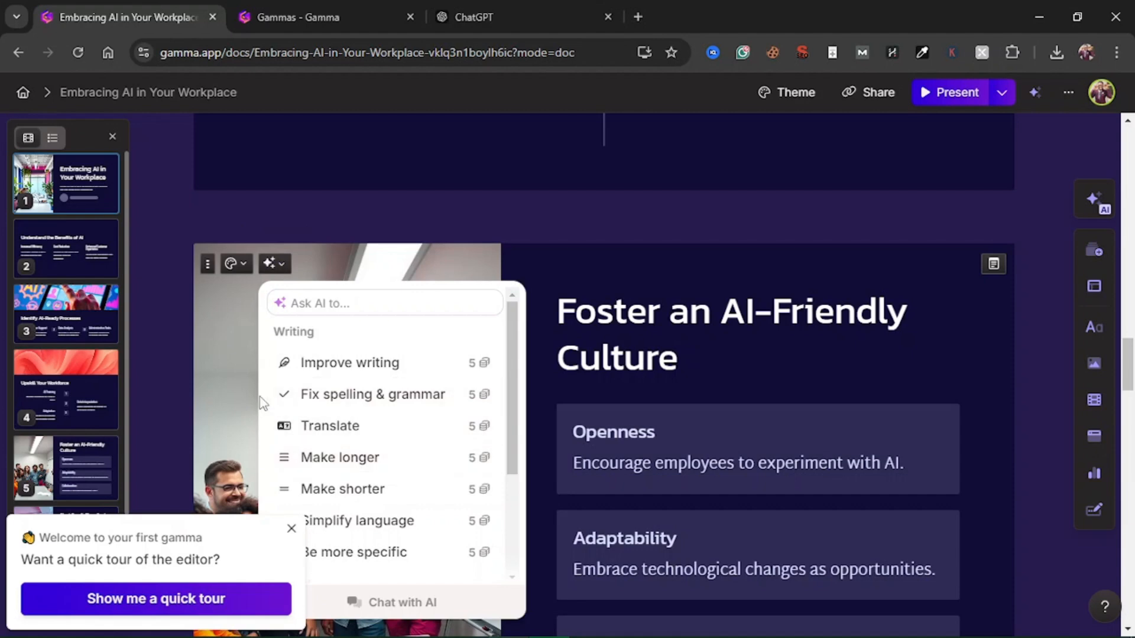
click(215, 382)
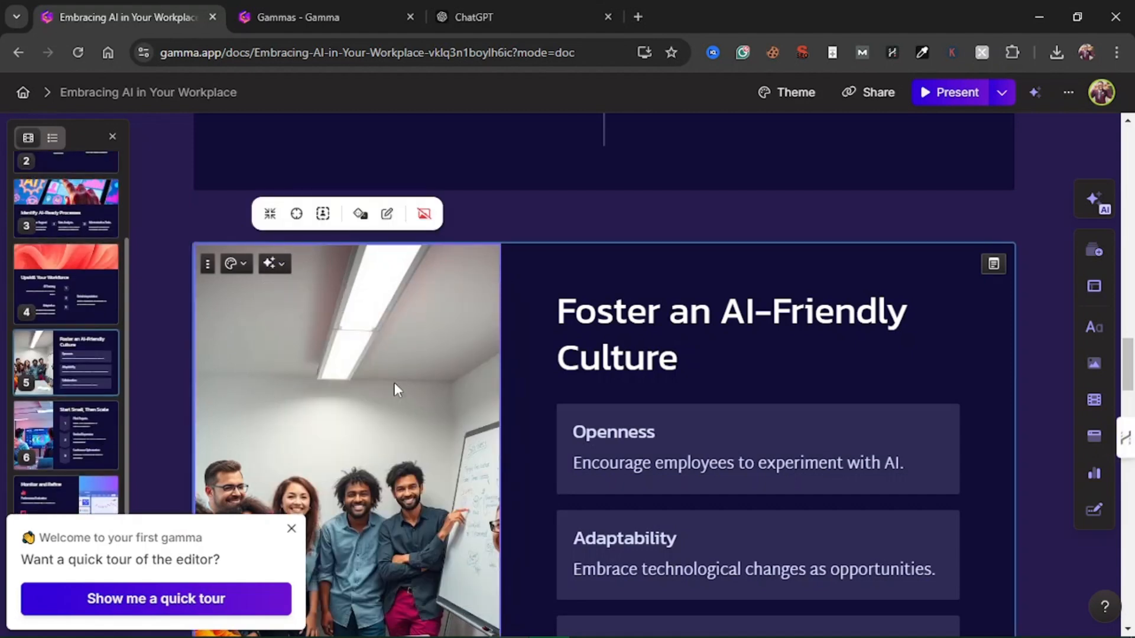
scroll(395, 382, down, 5)
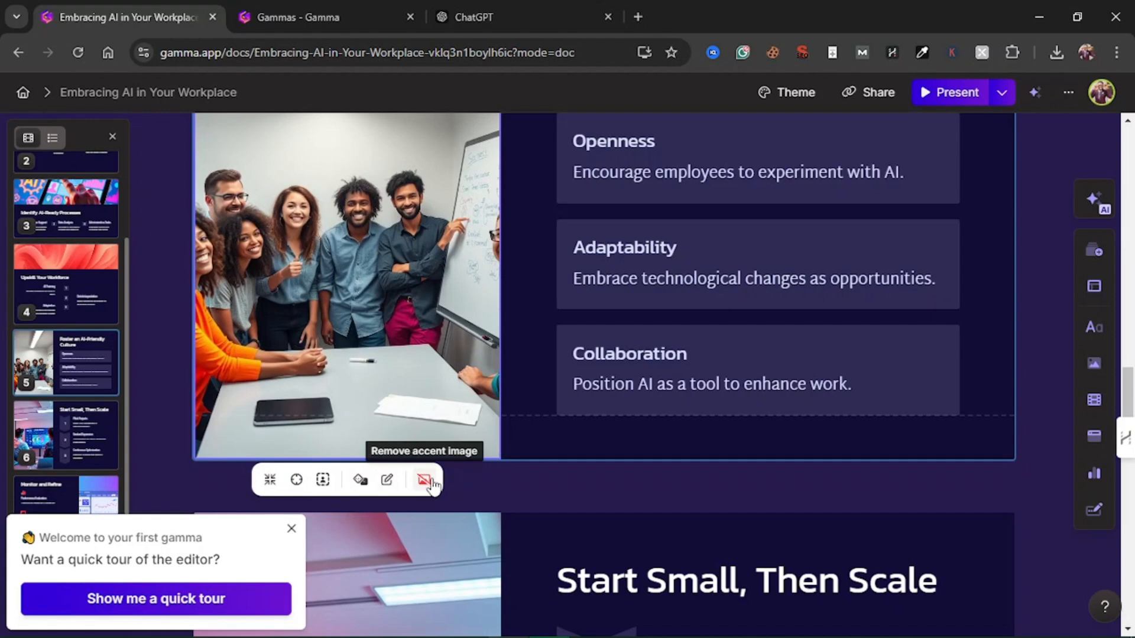
click(360, 480)
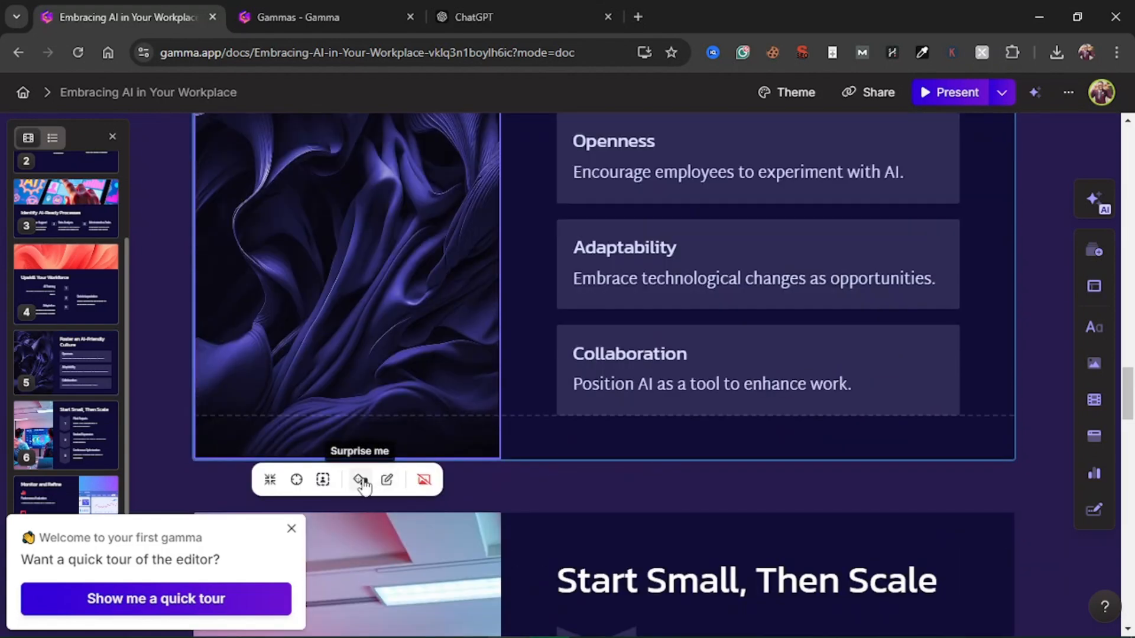
click(361, 481)
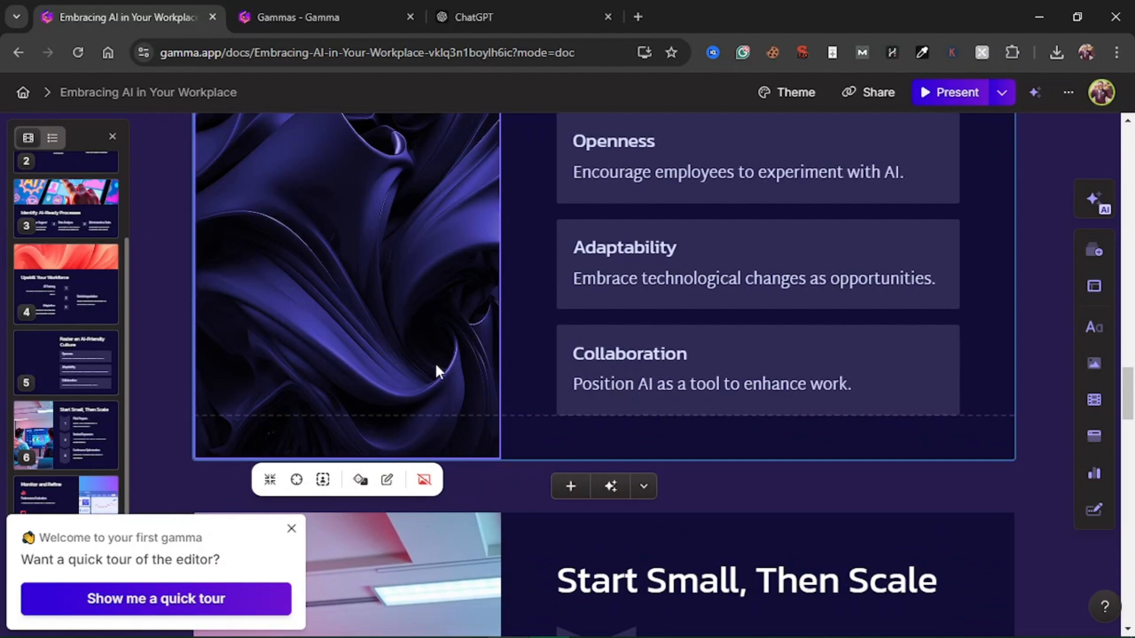
scroll(436, 368, up, 5)
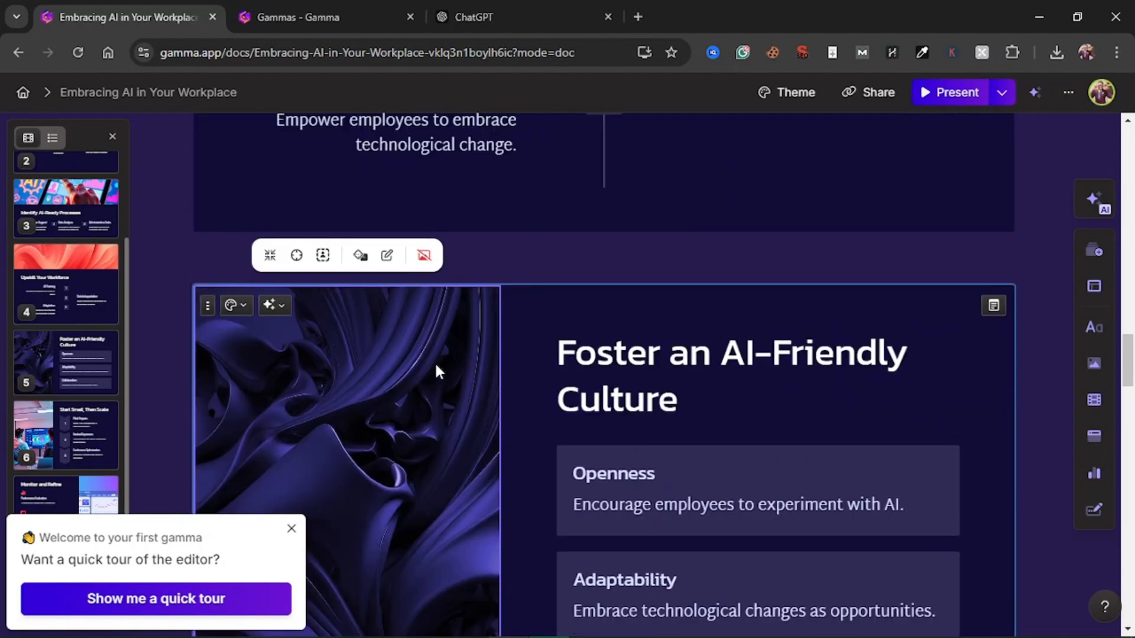
right_click(355, 356)
click(387, 271)
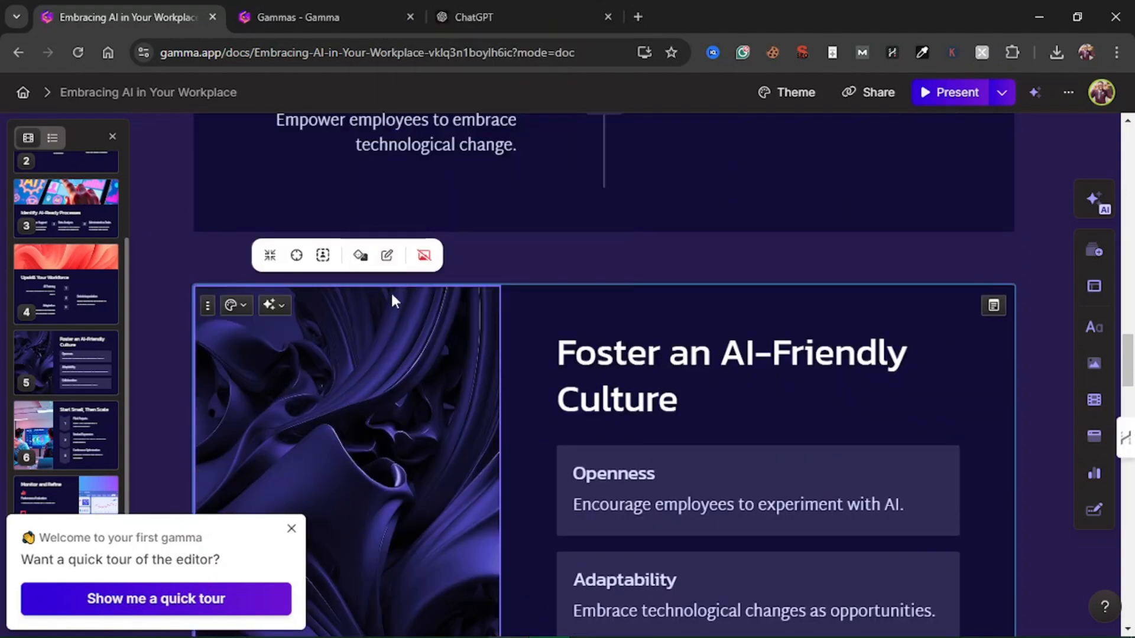
Check the new accent image beside the neighbouring cards and go back through the presentation to the title card
scroll(451, 433, down, 1)
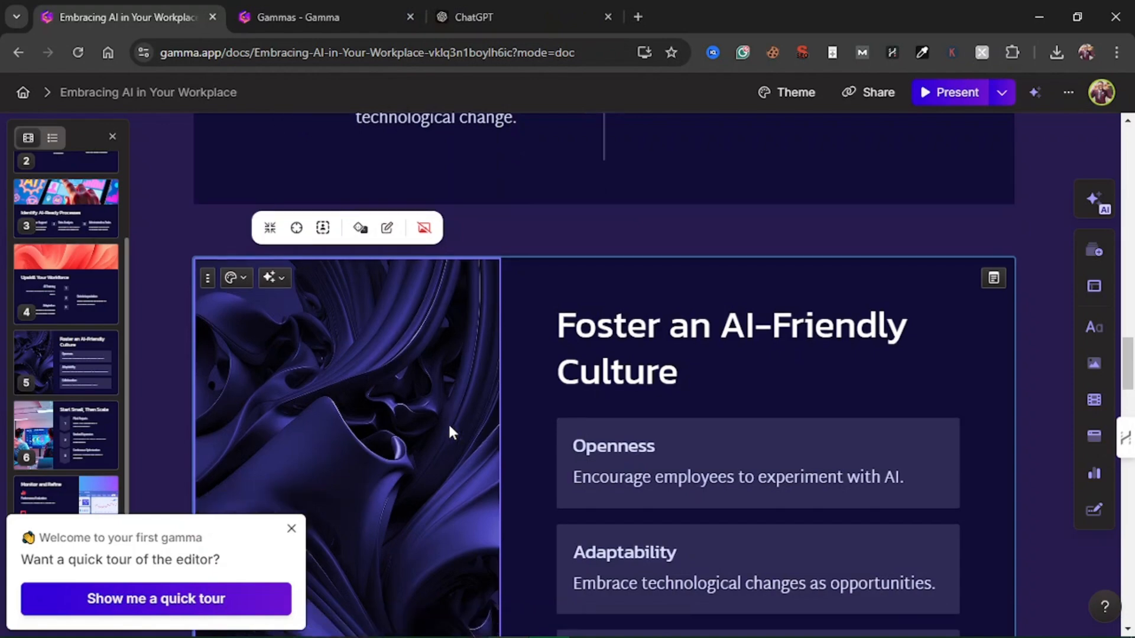
scroll(448, 424, up, 4)
scroll(448, 424, down, 14)
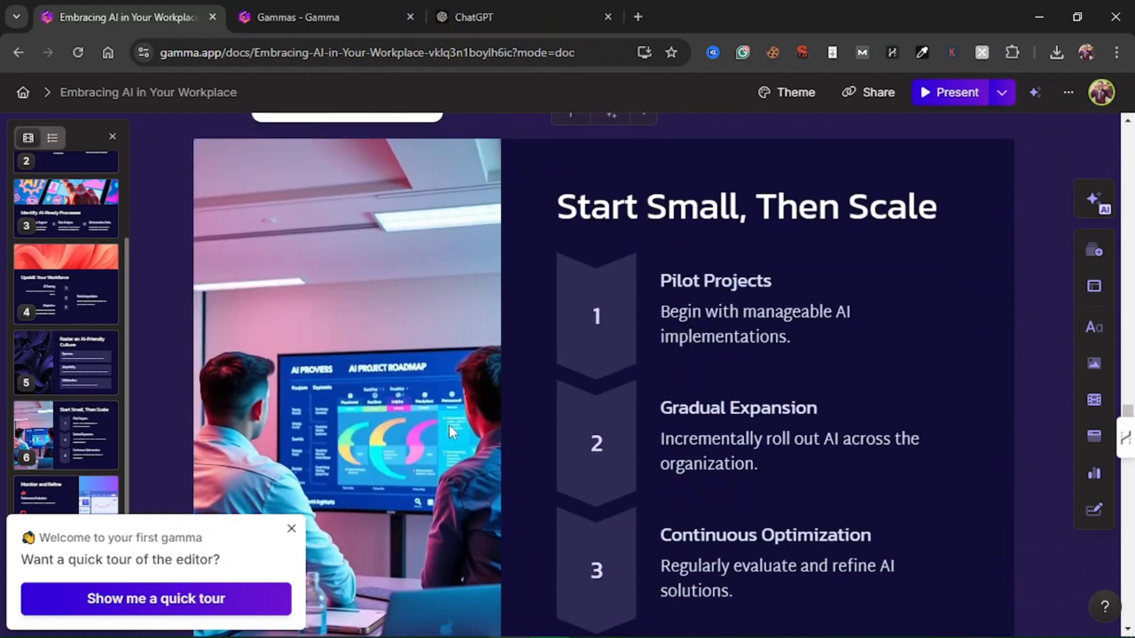
scroll(449, 425, up, 12)
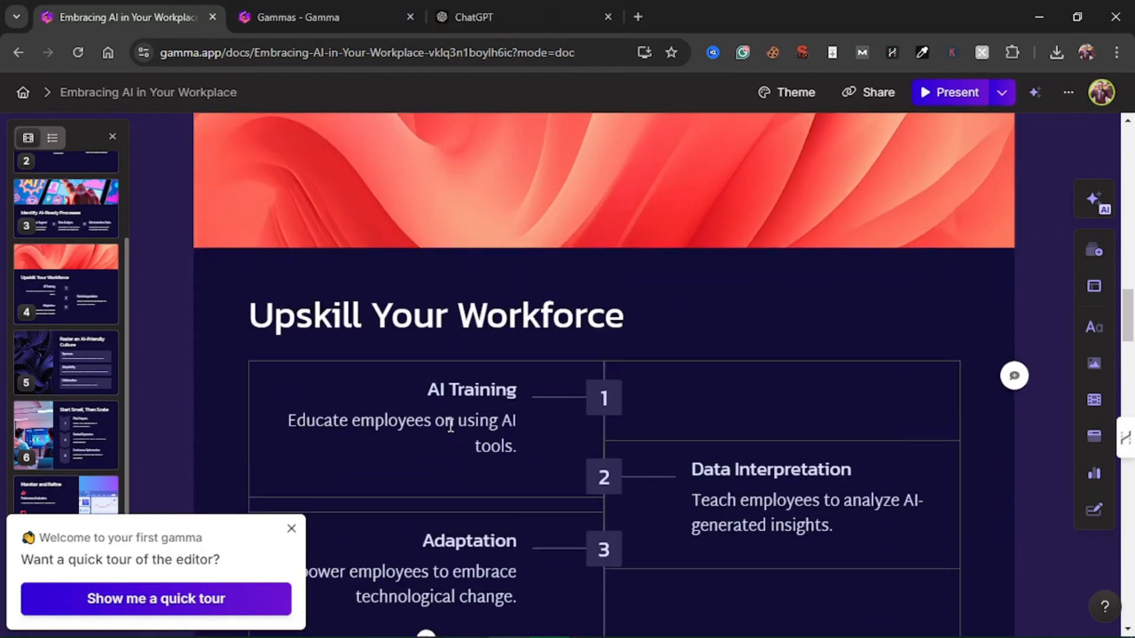
scroll(450, 426, up, 10)
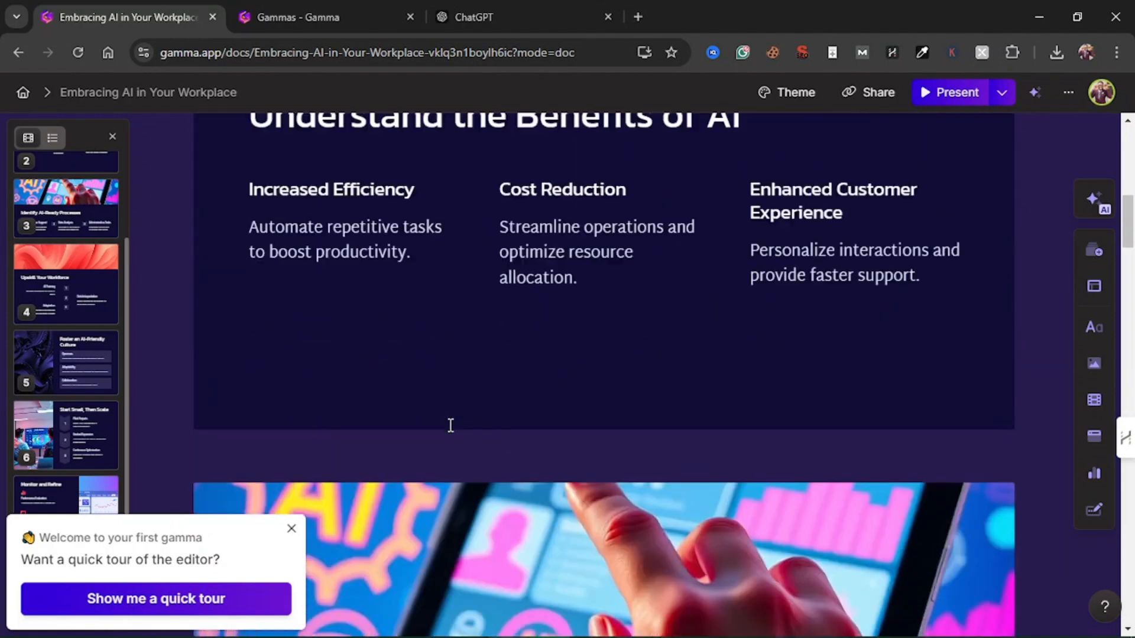
scroll(450, 426, down, 3)
scroll(450, 427, up, 11)
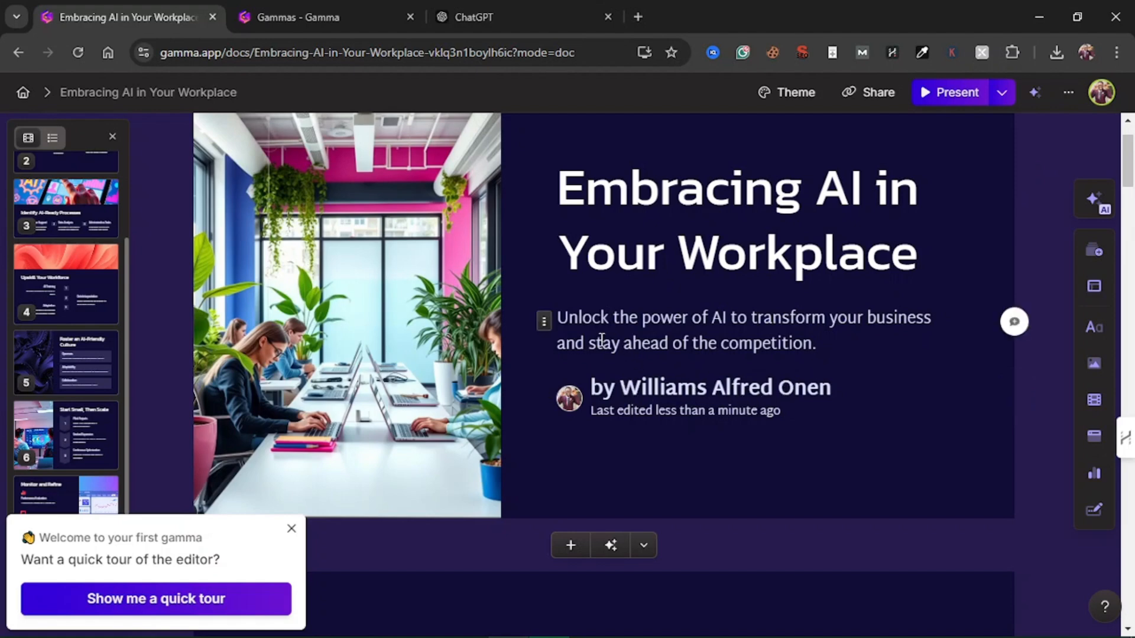
Review the cards from the title through "Understand the Benefits of AI" and "Identify AI-Ready Processes" to "Upskill Your Workforce"
drag(636, 321, 732, 347)
scroll(773, 344, down, 7)
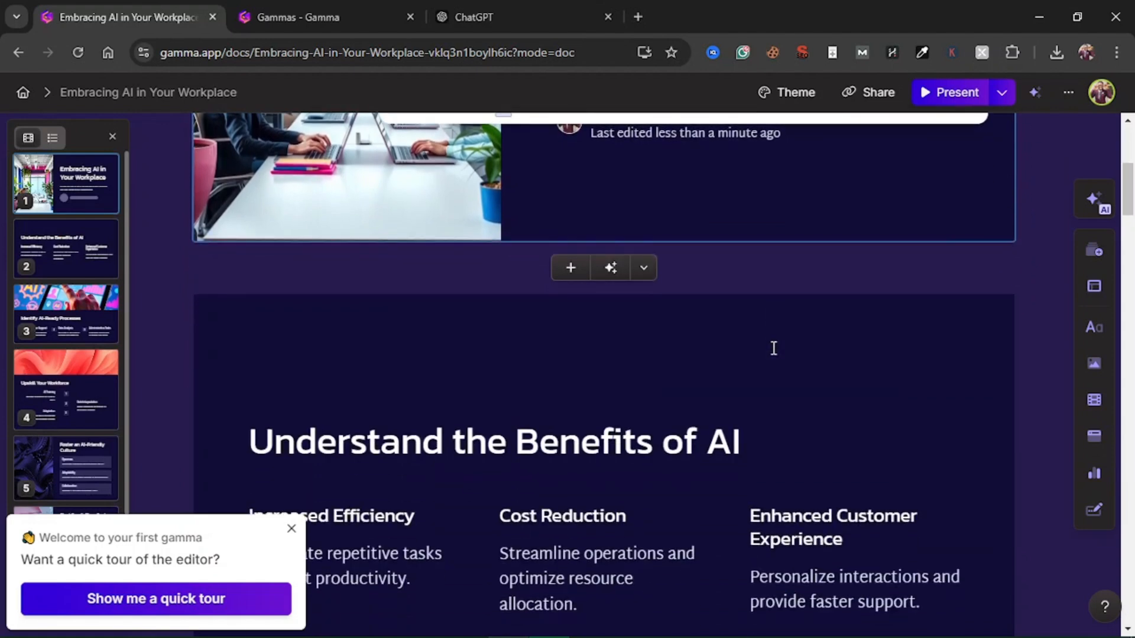
scroll(774, 348, down, 2)
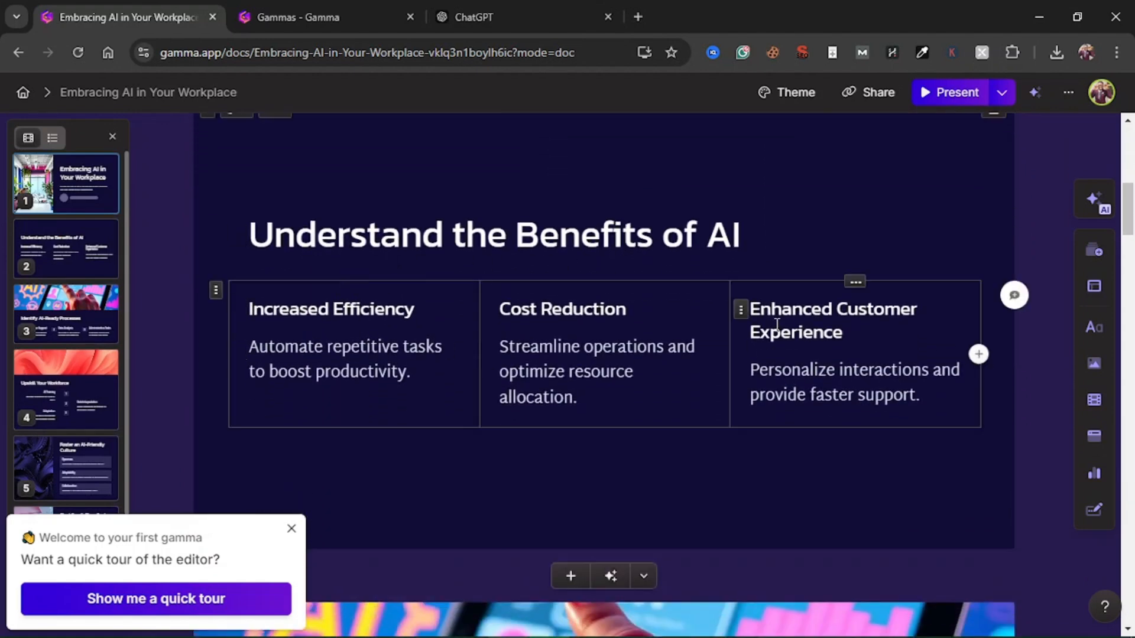
scroll(723, 378, down, 7)
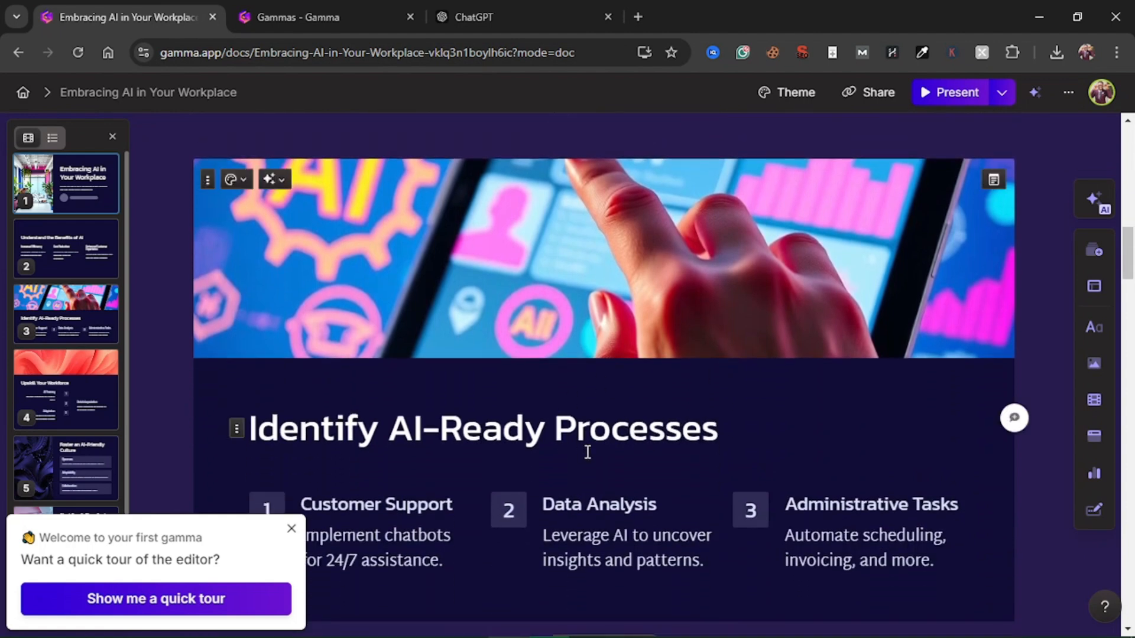
scroll(588, 452, down, 2)
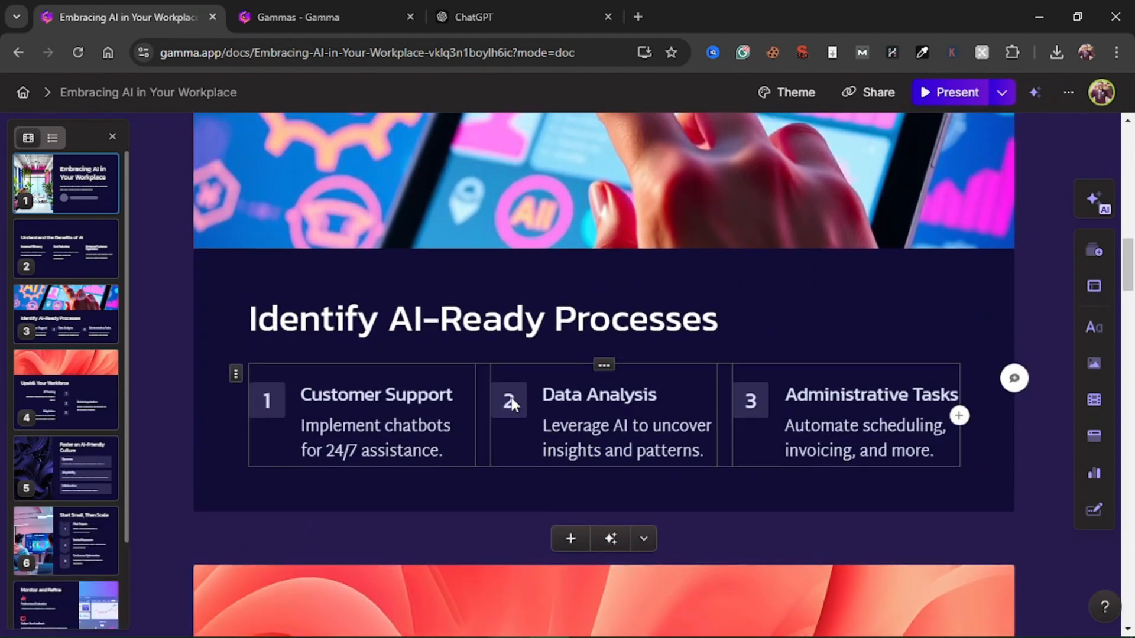
scroll(513, 404, up, 2)
scroll(512, 399, down, 1)
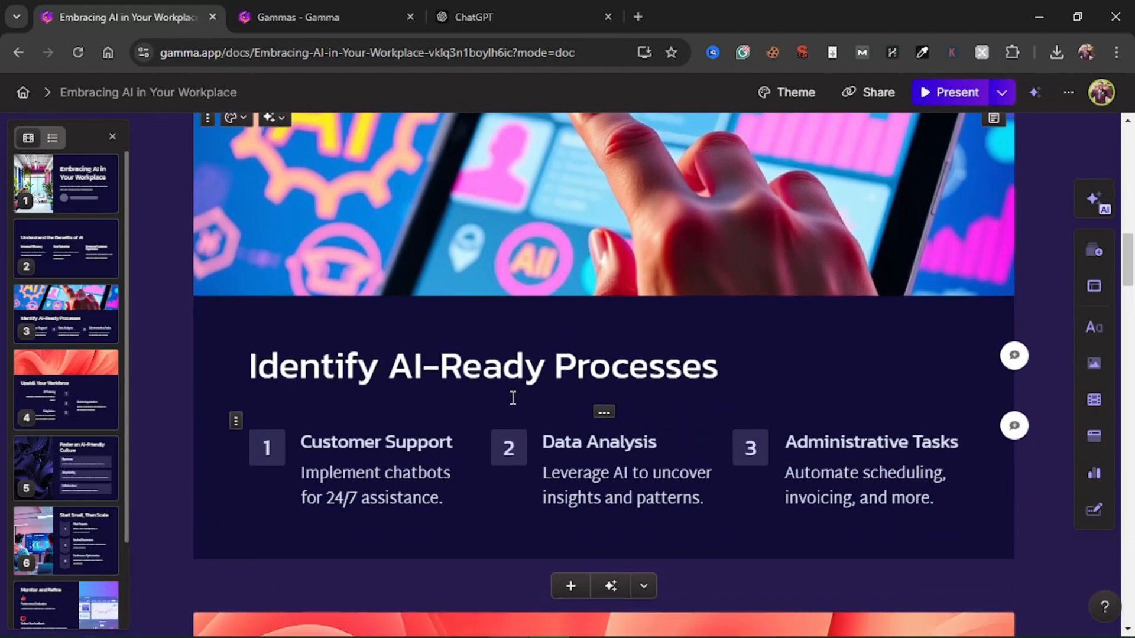
scroll(513, 398, down, 10)
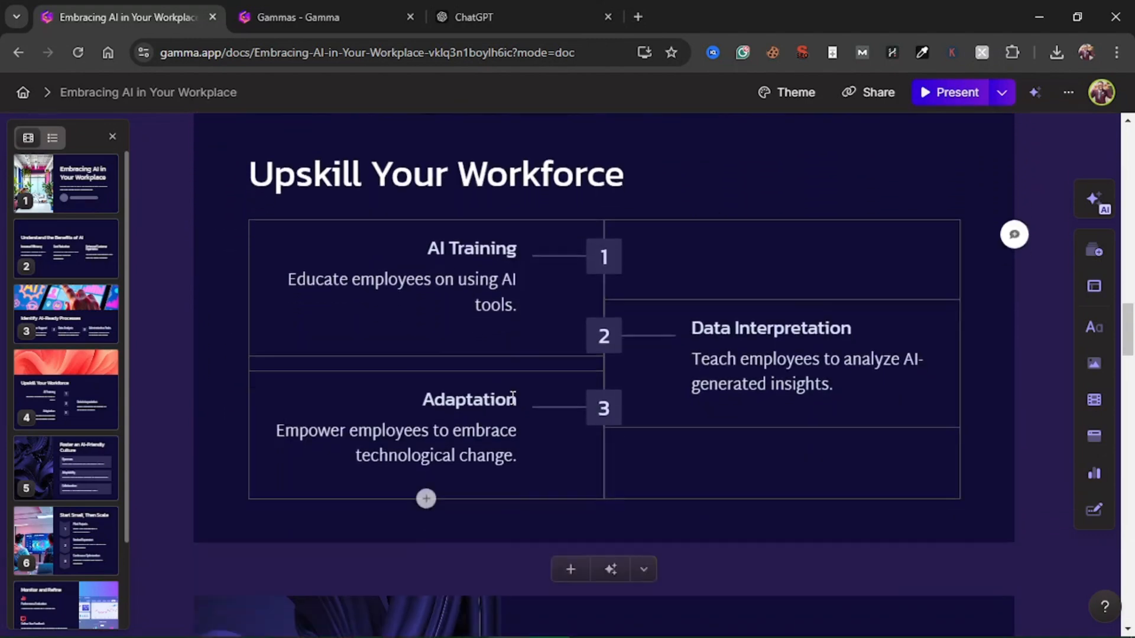
scroll(512, 398, down, 5)
scroll(512, 398, up, 7)
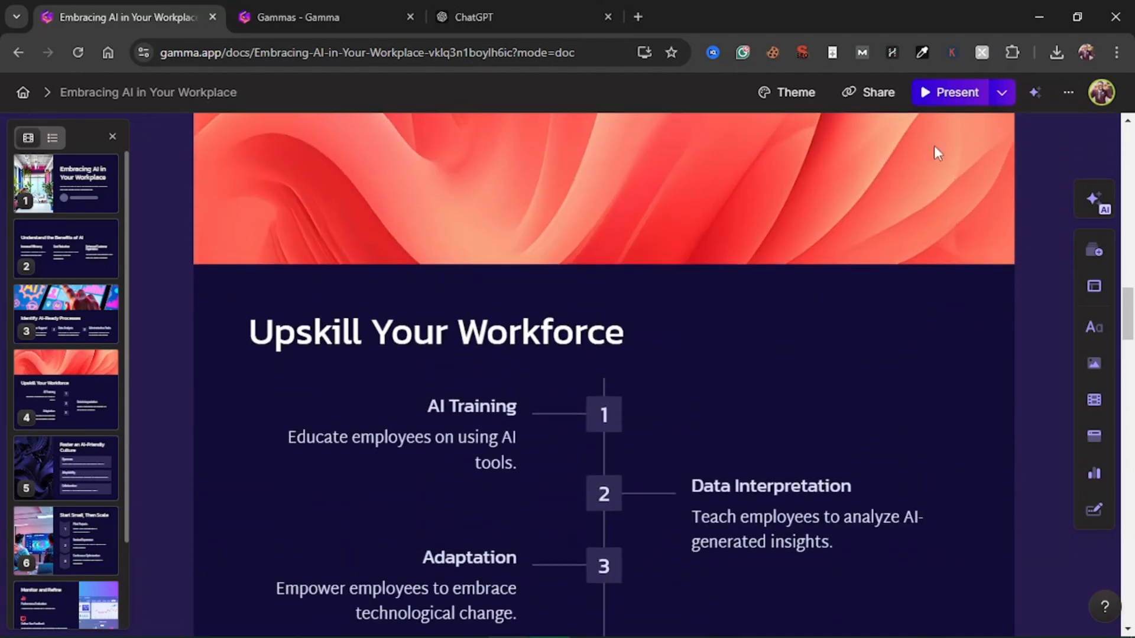
Start presenting in Presenter view from the "Upskill Your Workforce" card, maximise the presenter window and start its timer
click(1002, 94)
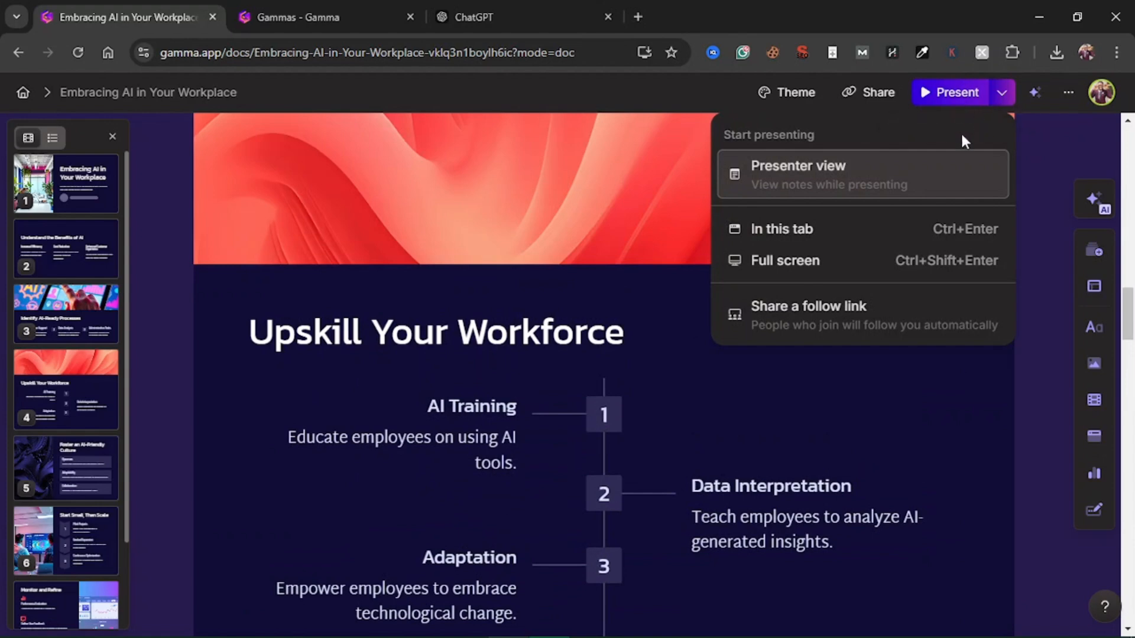
click(856, 185)
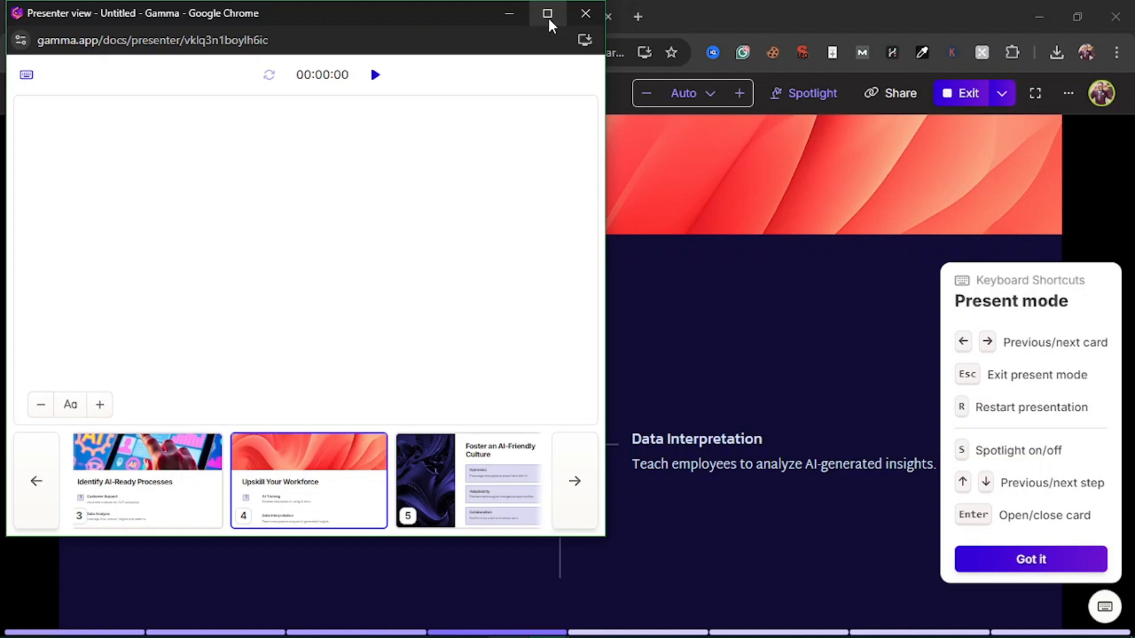
click(549, 19)
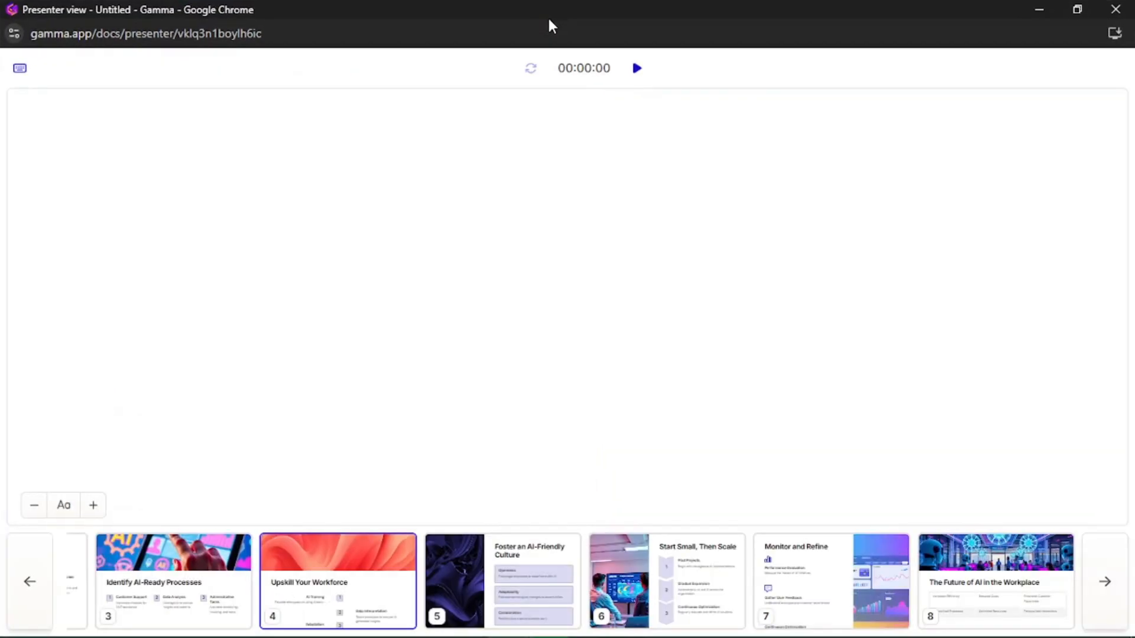
click(638, 69)
Close the Presenter view window and exit present mode to return to editing the document
click(1116, 9)
key(ctrl+a)
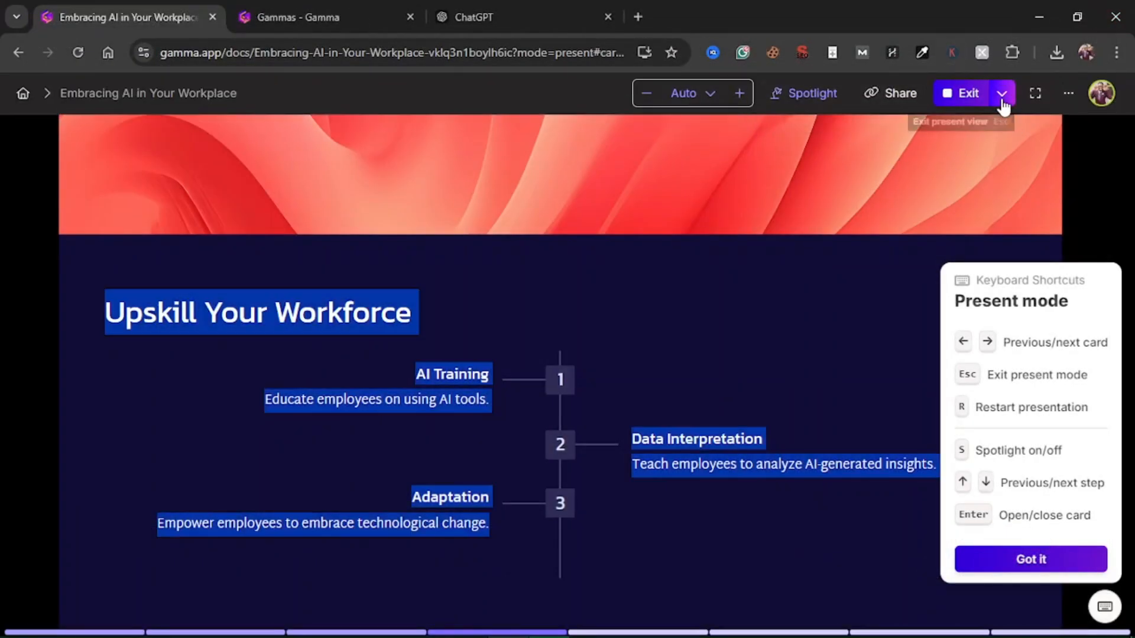
click(949, 95)
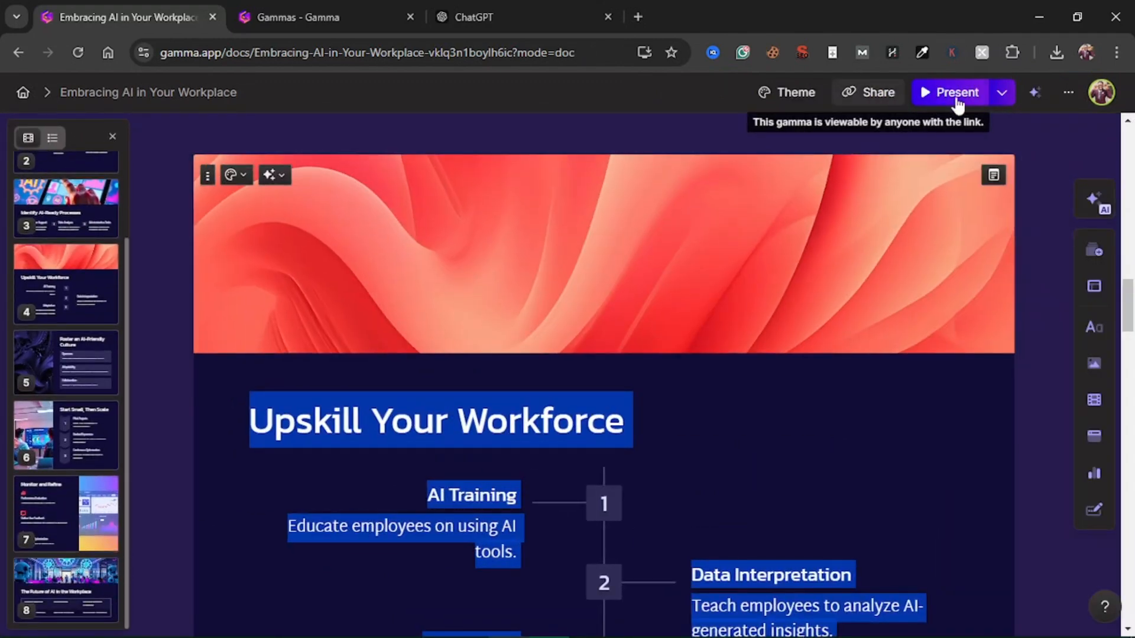
Review the export formats in the presentation's sharing options and export the presentation to PDF
click(880, 95)
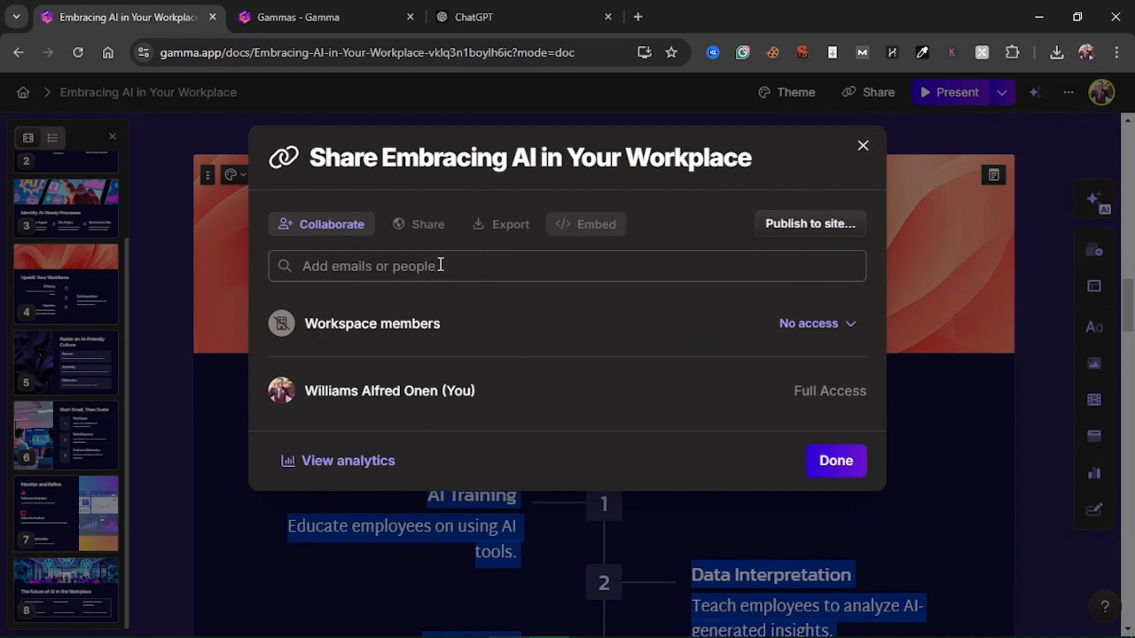
click(504, 227)
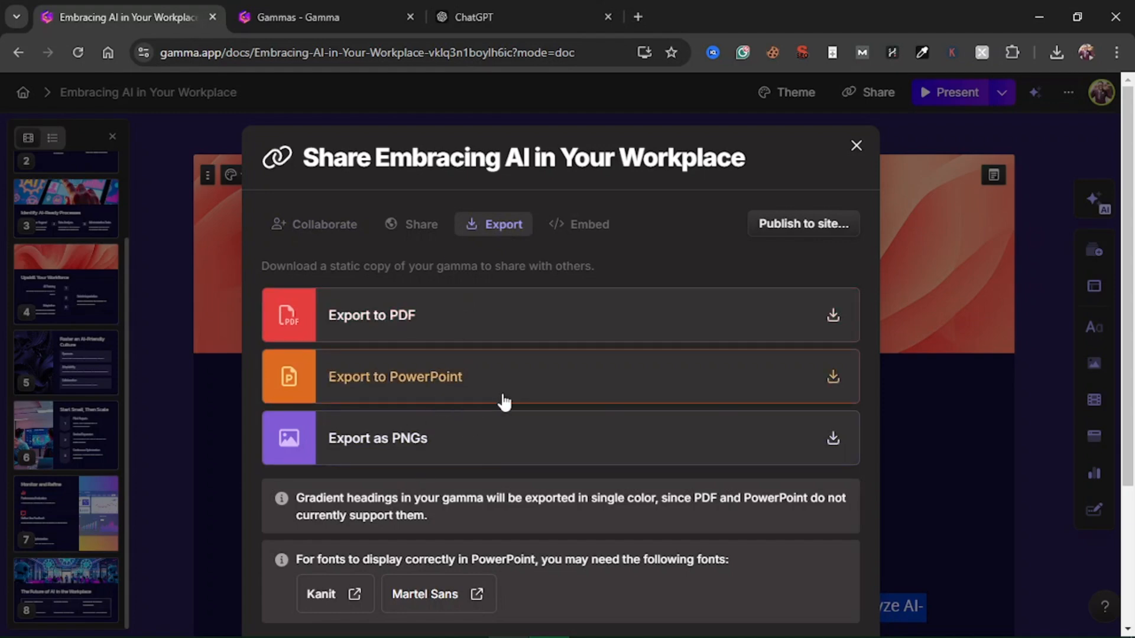
scroll(791, 380, down, 3)
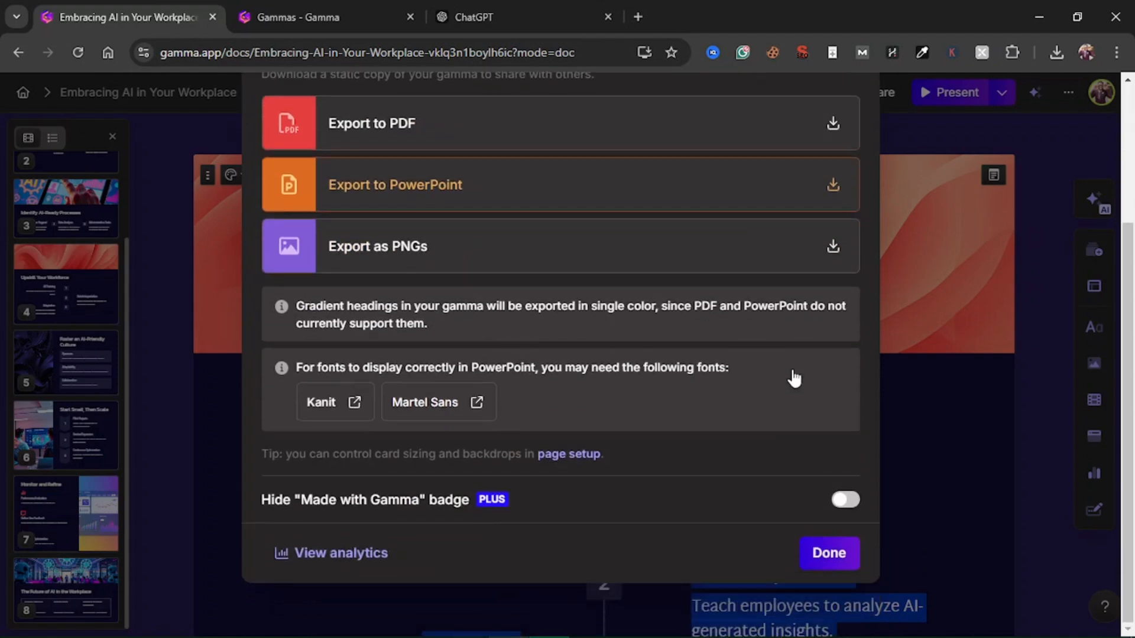
scroll(793, 378, up, 3)
click(834, 315)
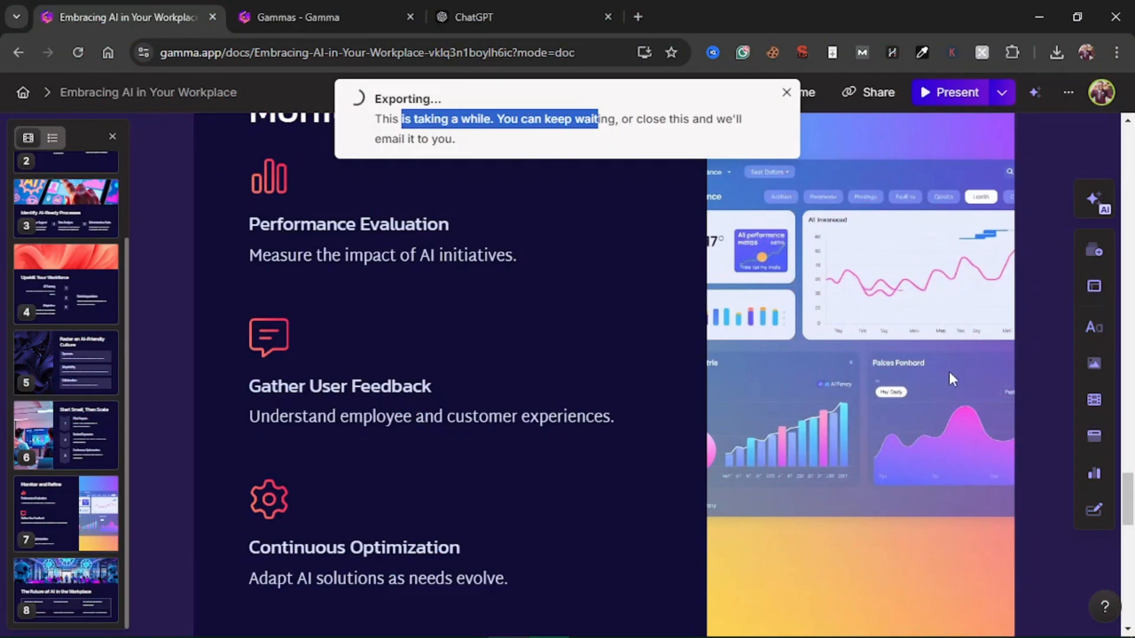
Review the "Monitor and Refine" and "The Future of AI in the Workplace" cards, then go back to "Start Small, Then Scale"
click(913, 385)
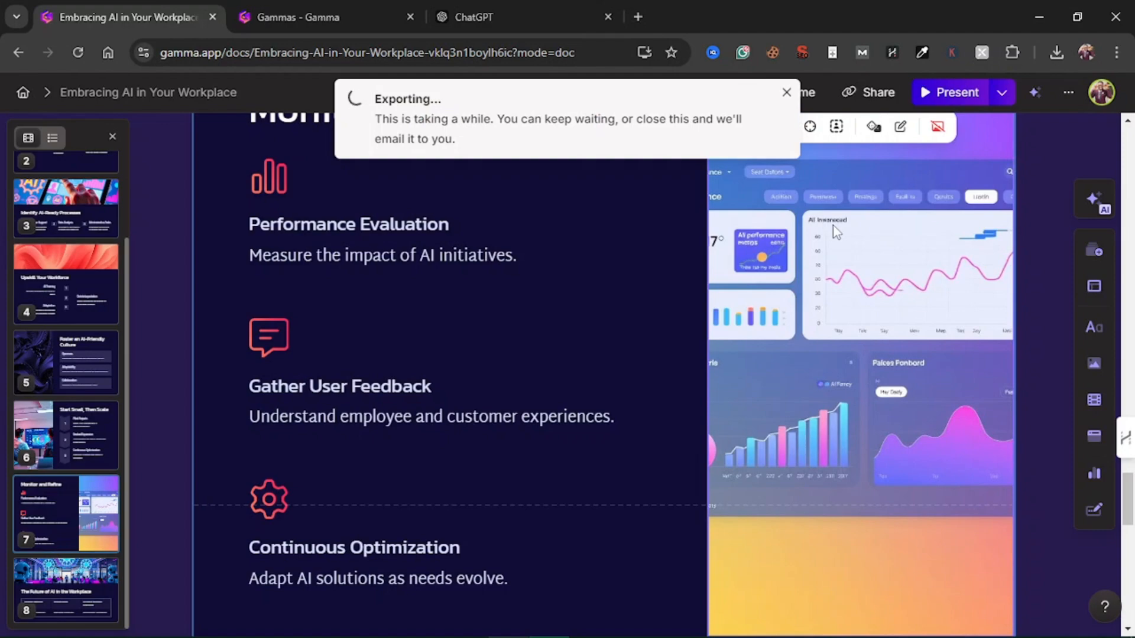
scroll(835, 231, down, 7)
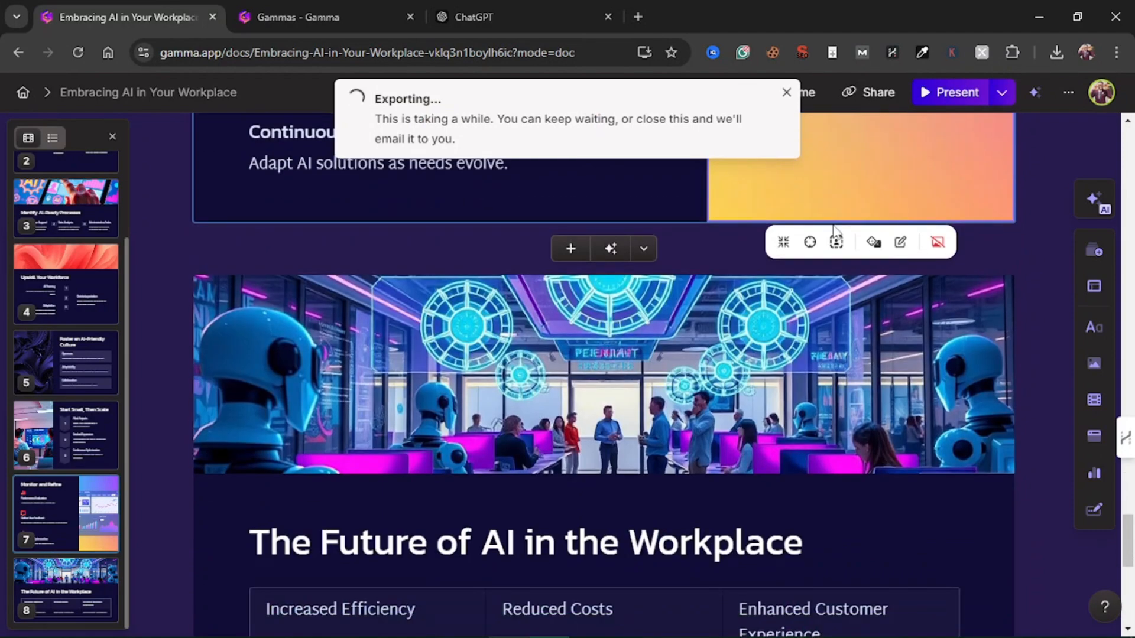
scroll(834, 230, down, 4)
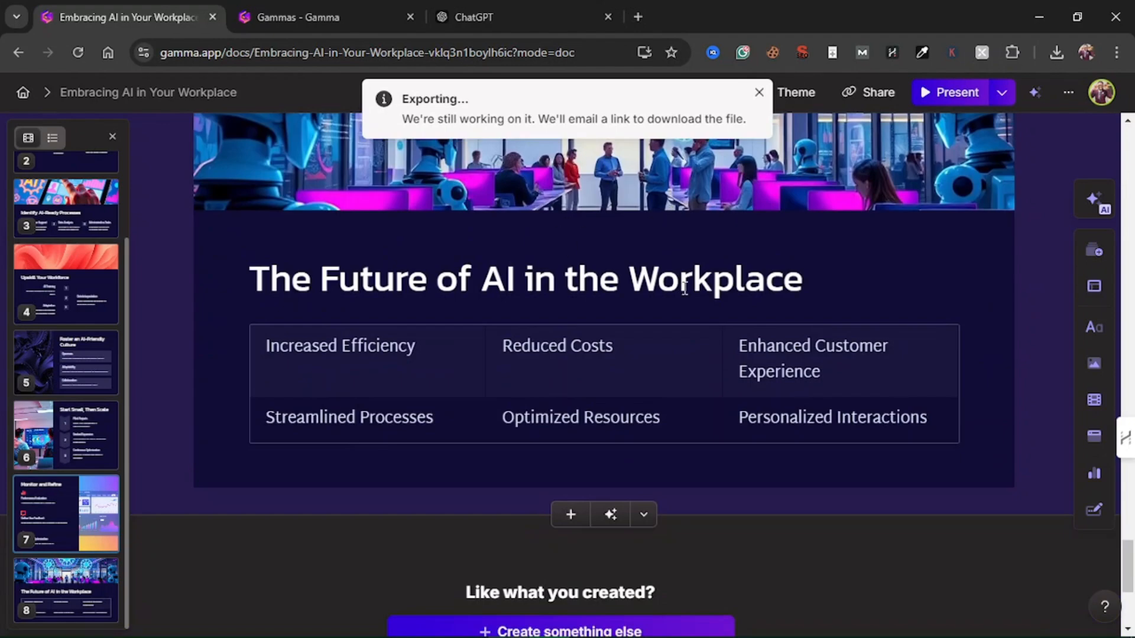
scroll(870, 319, up, 4)
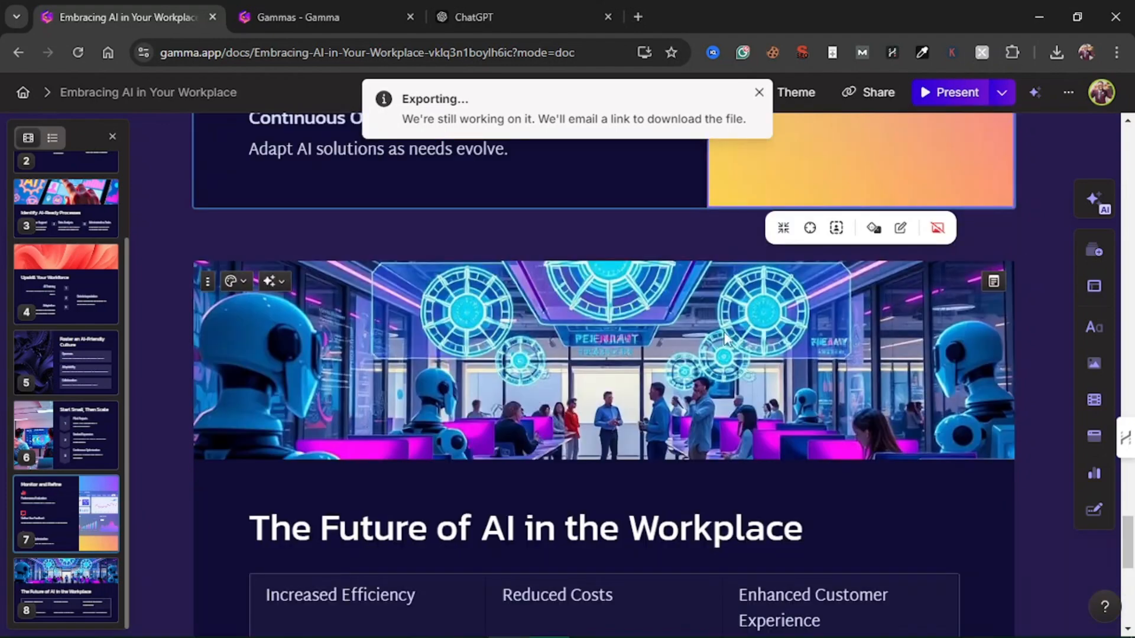
scroll(729, 393, down, 3)
scroll(730, 402, down, 6)
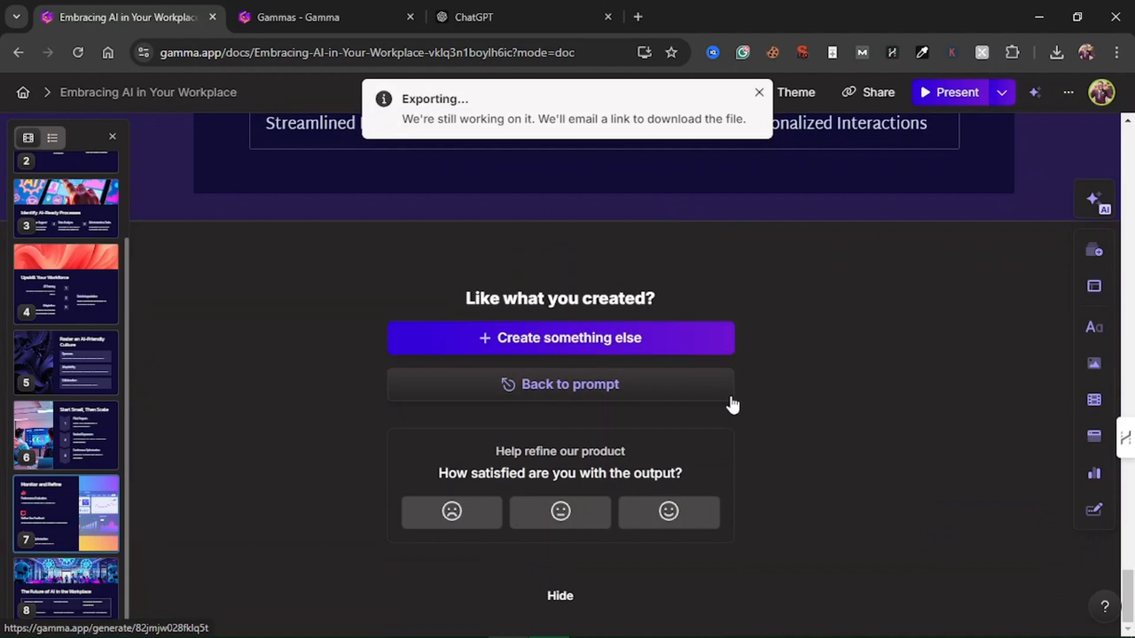
scroll(733, 406, up, 4)
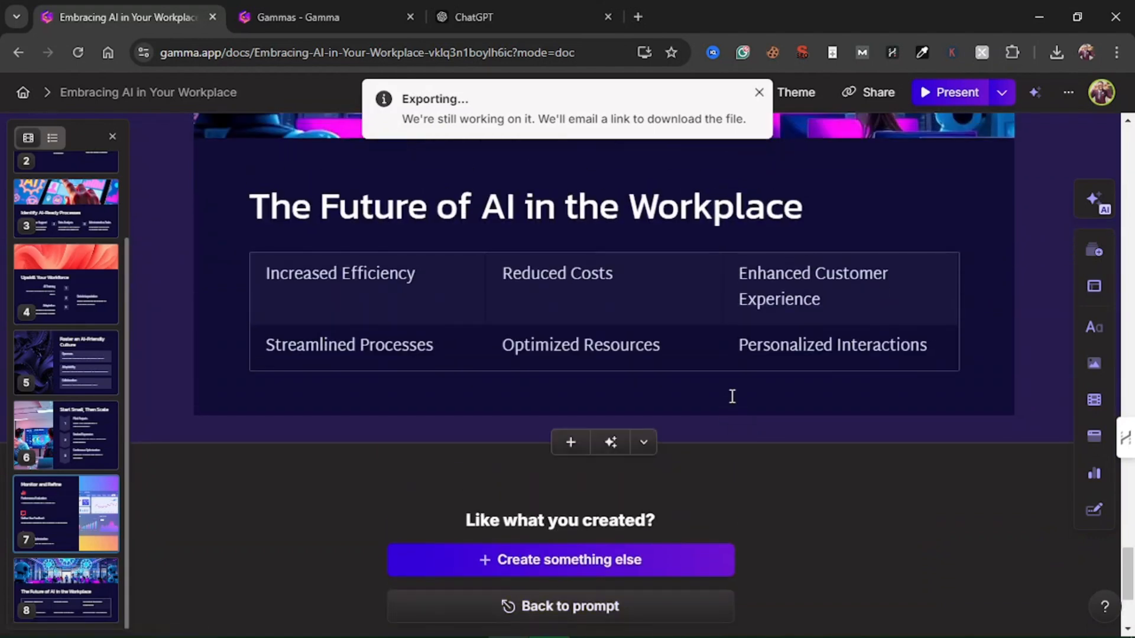
scroll(732, 396, up, 6)
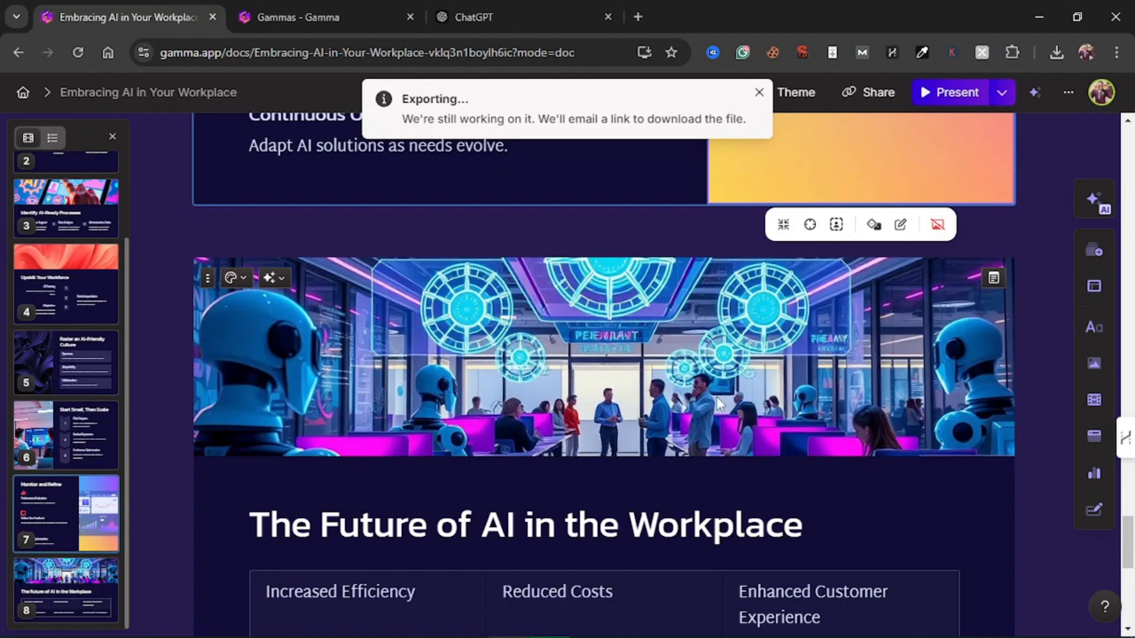
scroll(669, 474, up, 6)
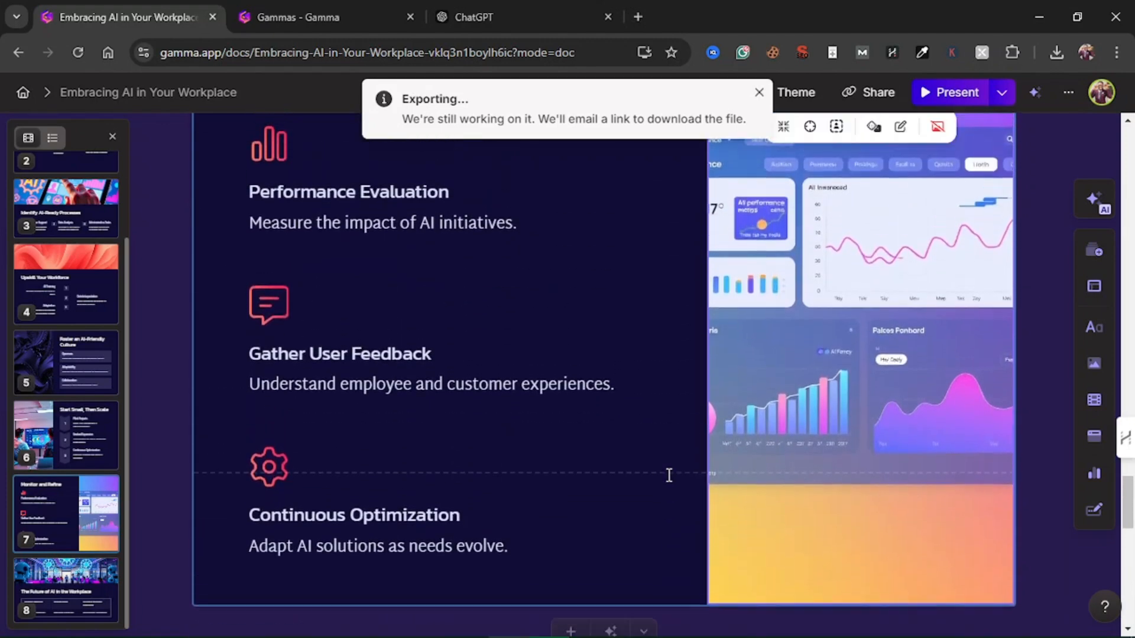
scroll(668, 474, up, 3)
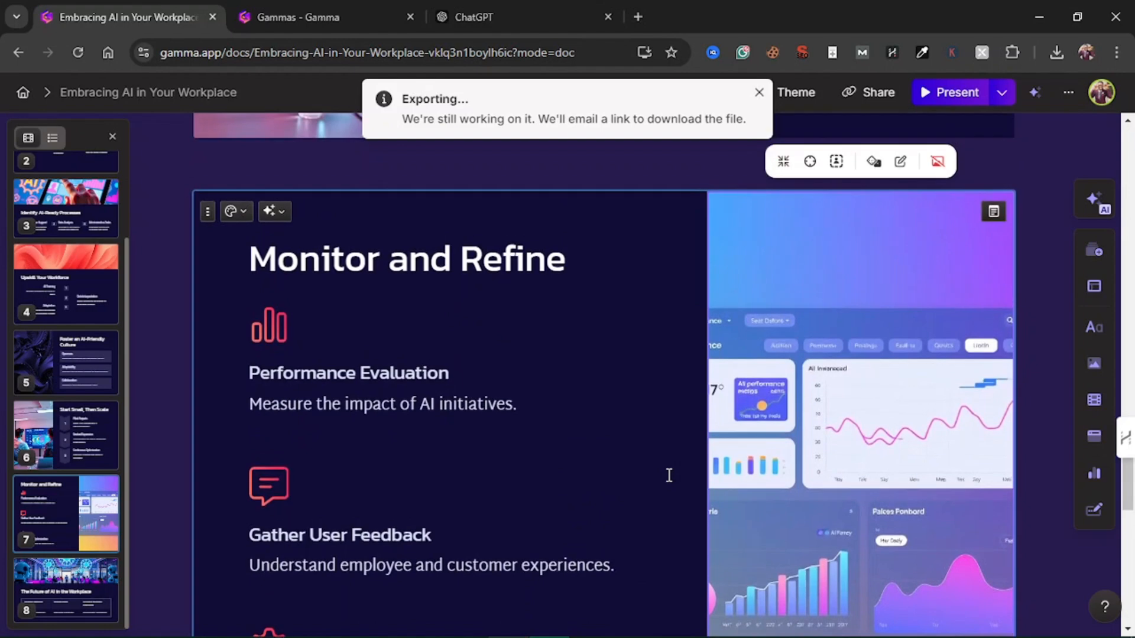
scroll(669, 475, up, 8)
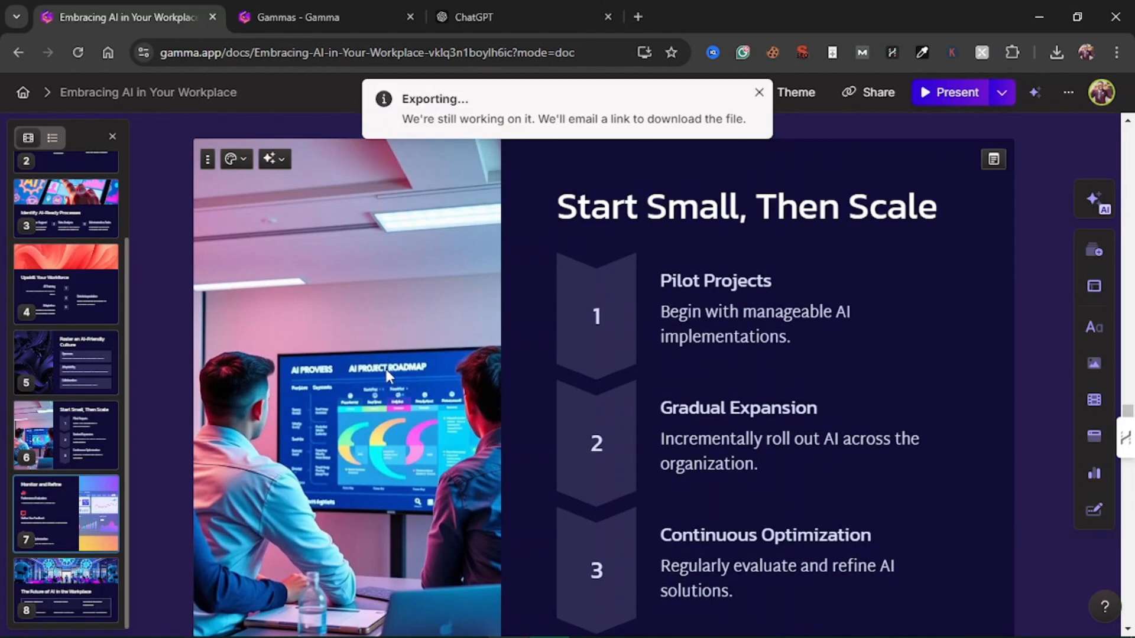
Examine the text blocks and dashboard image on the "Monitor and Refine" card, then the closing card's header image
scroll(406, 428, down, 7)
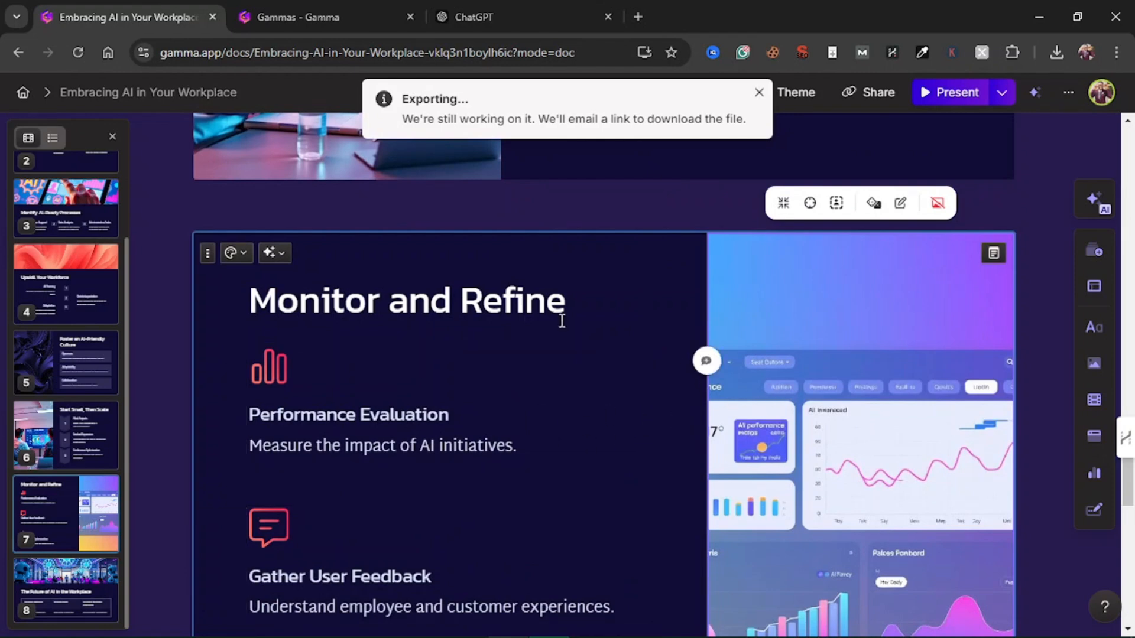
drag(256, 299, 511, 513)
click(688, 490)
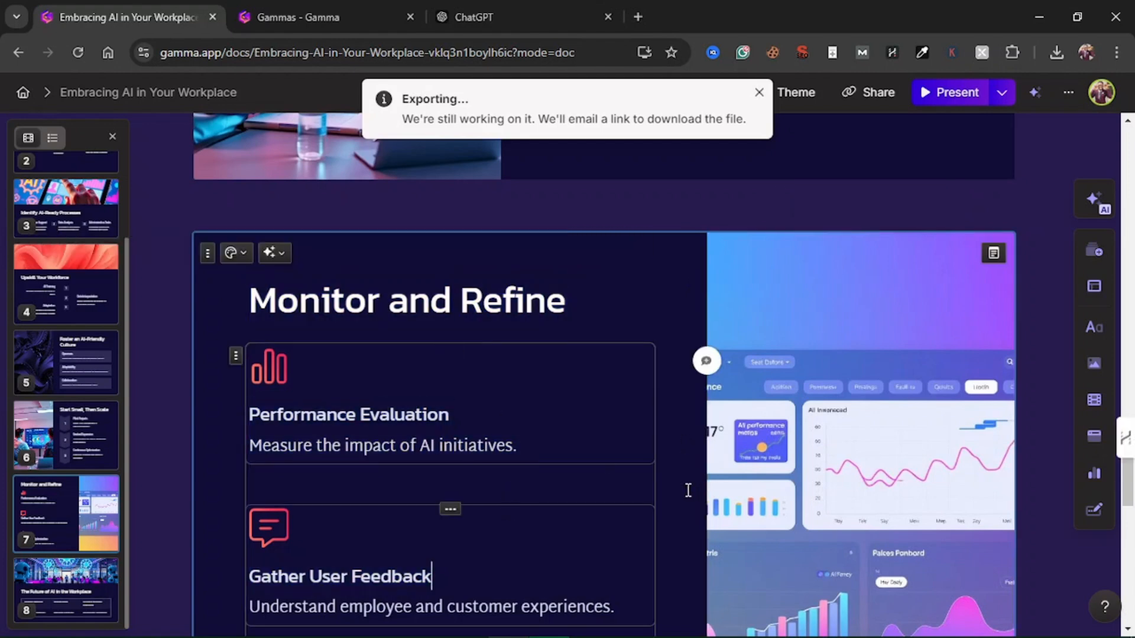
click(754, 495)
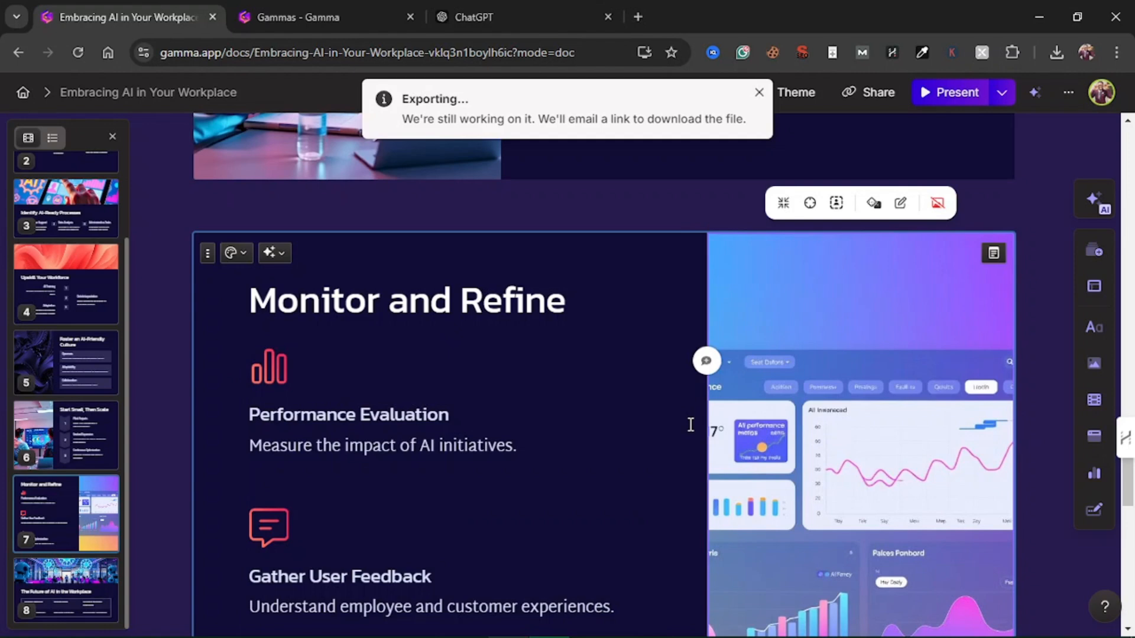
scroll(690, 424, down, 7)
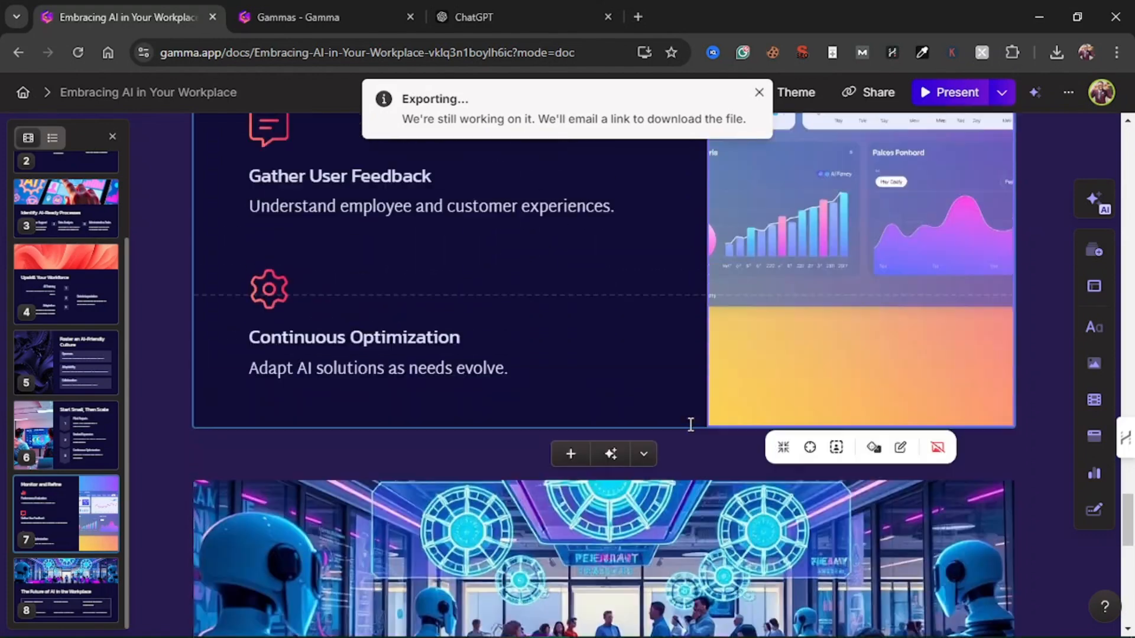
scroll(690, 425, up, 4)
scroll(691, 425, down, 7)
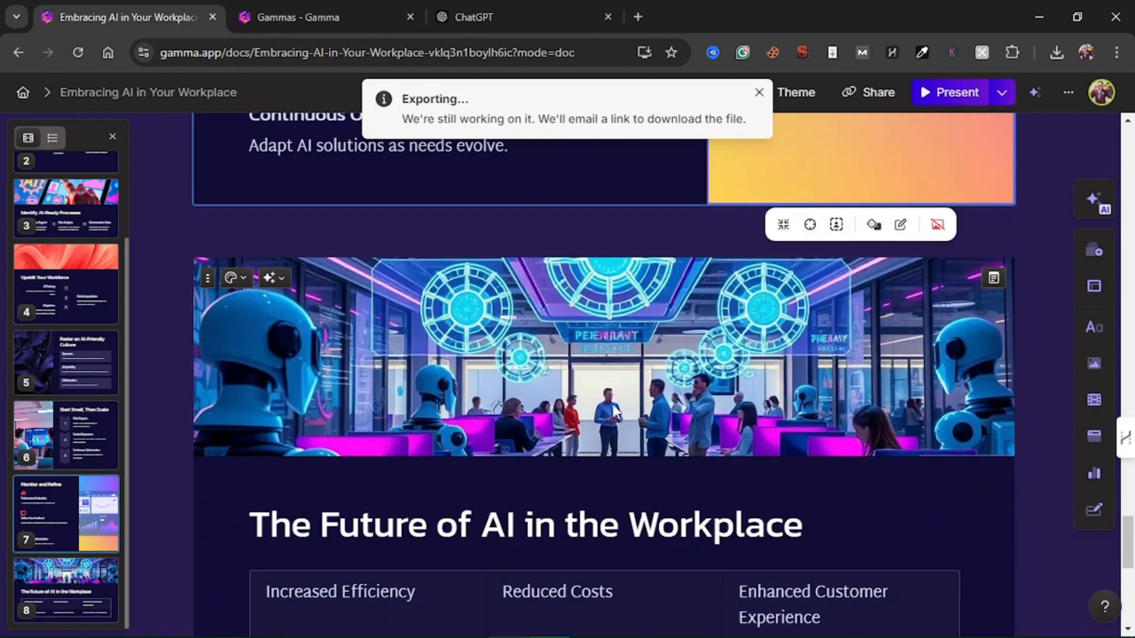
Look back through the earlier cards, including "Identify AI-Ready Processes" and "Foster an AI-Friendly Culture", and return to the title card
scroll(793, 387, up, 15)
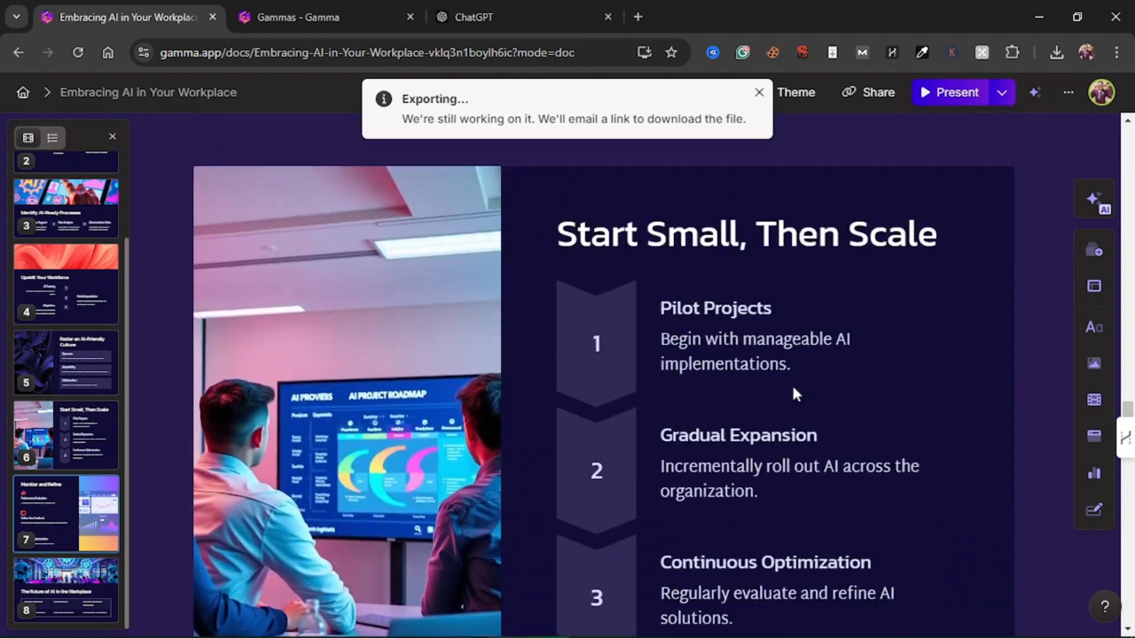
scroll(794, 387, up, 10)
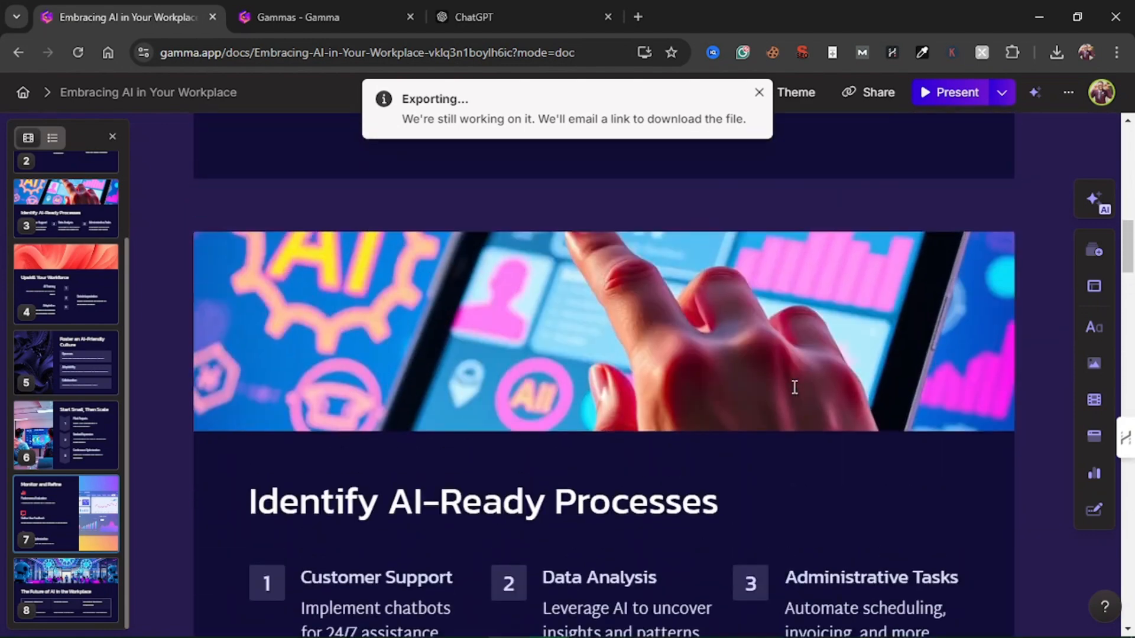
scroll(792, 387, down, 2)
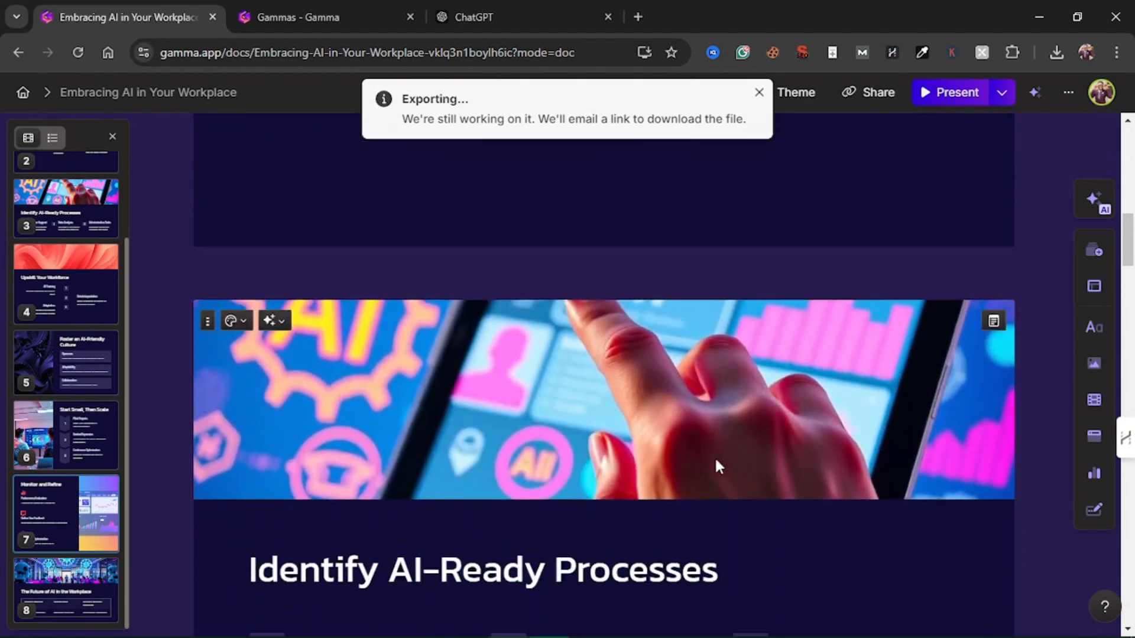
scroll(545, 439, down, 20)
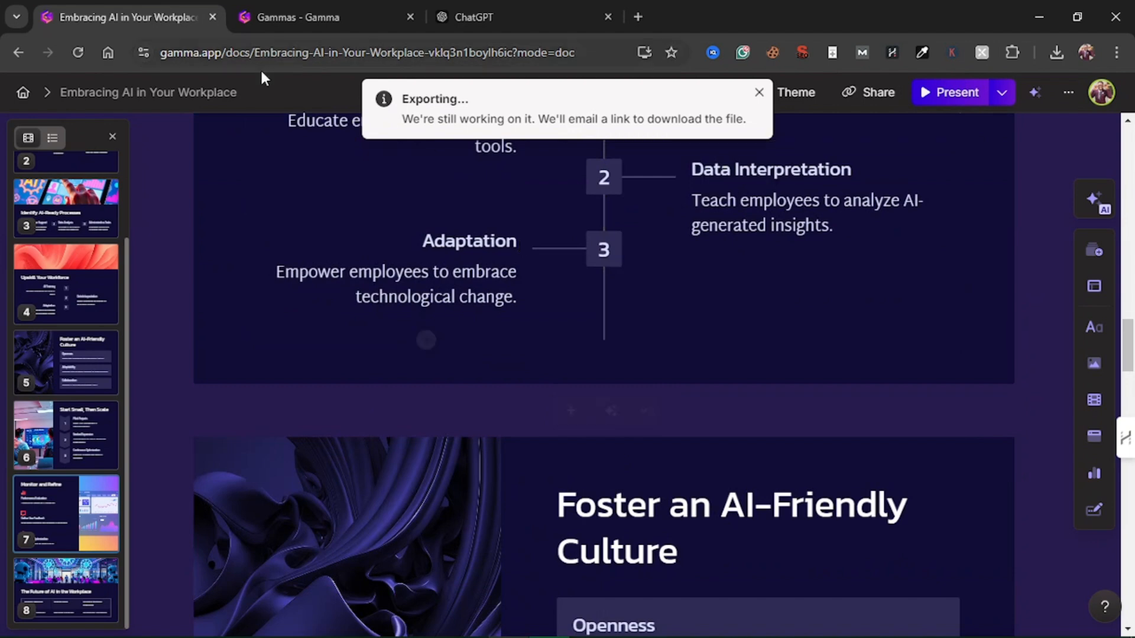
scroll(251, 272, up, 20)
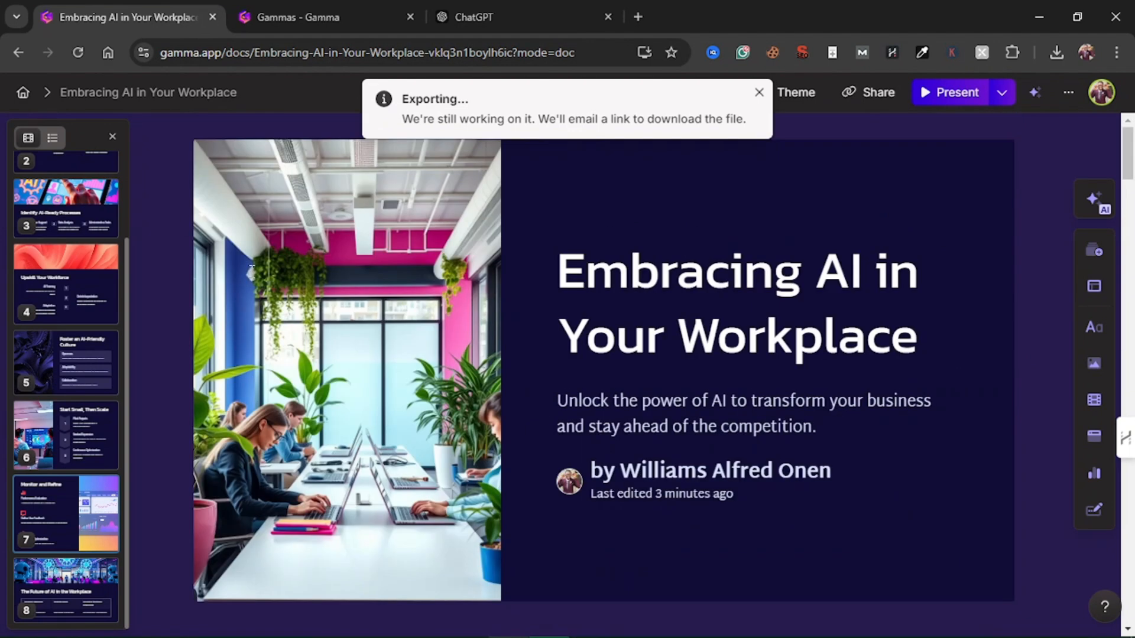
Return to the Gammas home page, start a new AI creation with Generate, and activate the presentation prompt for entry
click(27, 93)
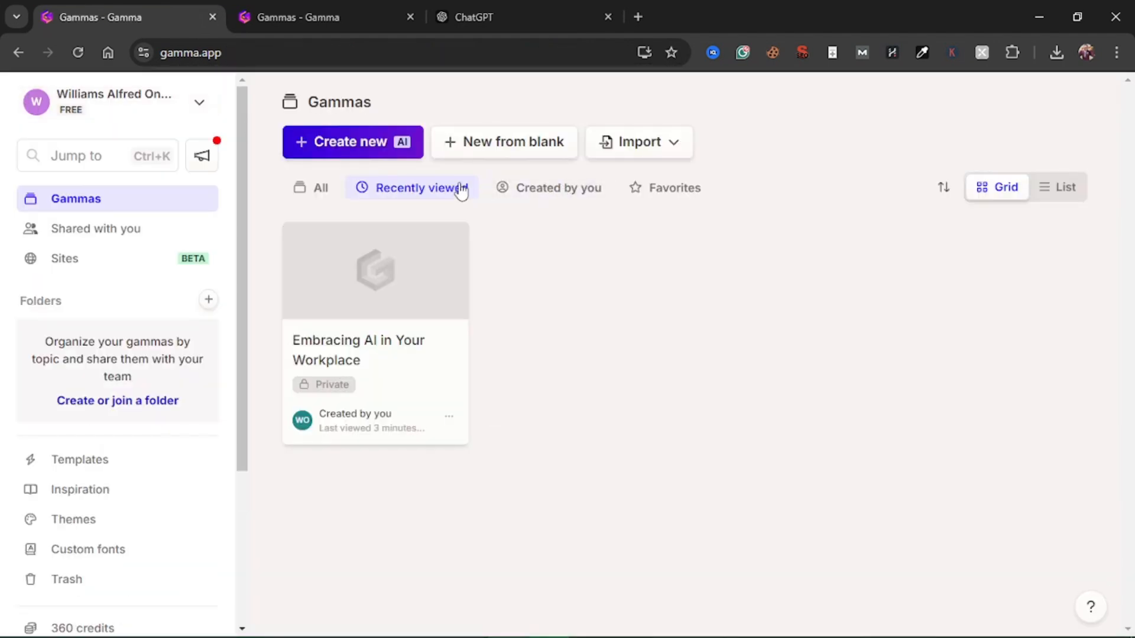
click(399, 148)
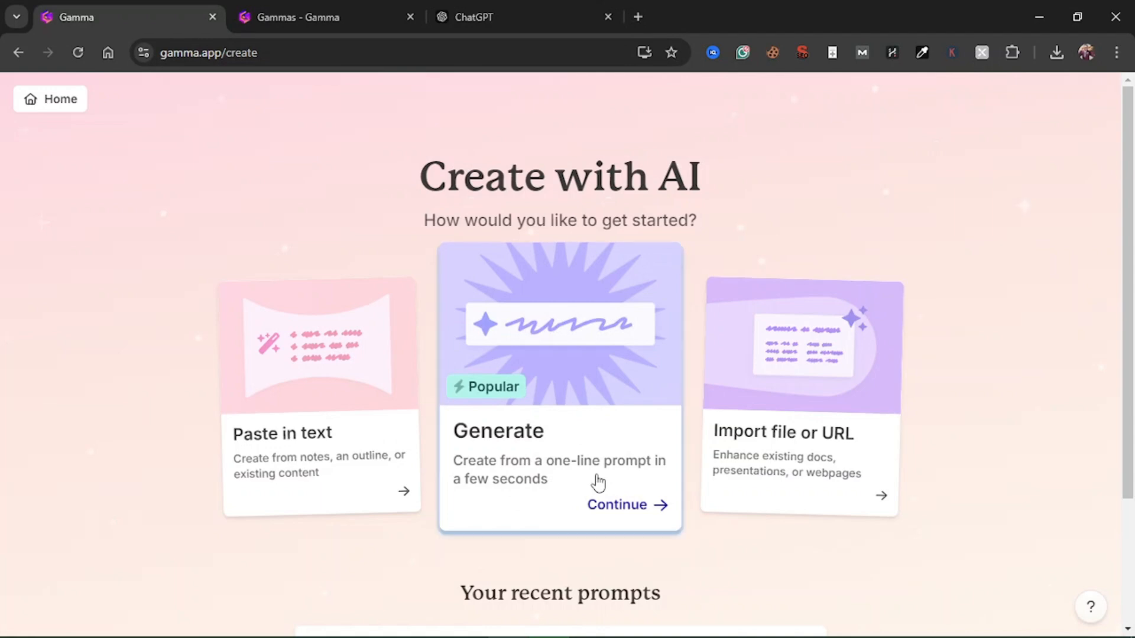
click(598, 484)
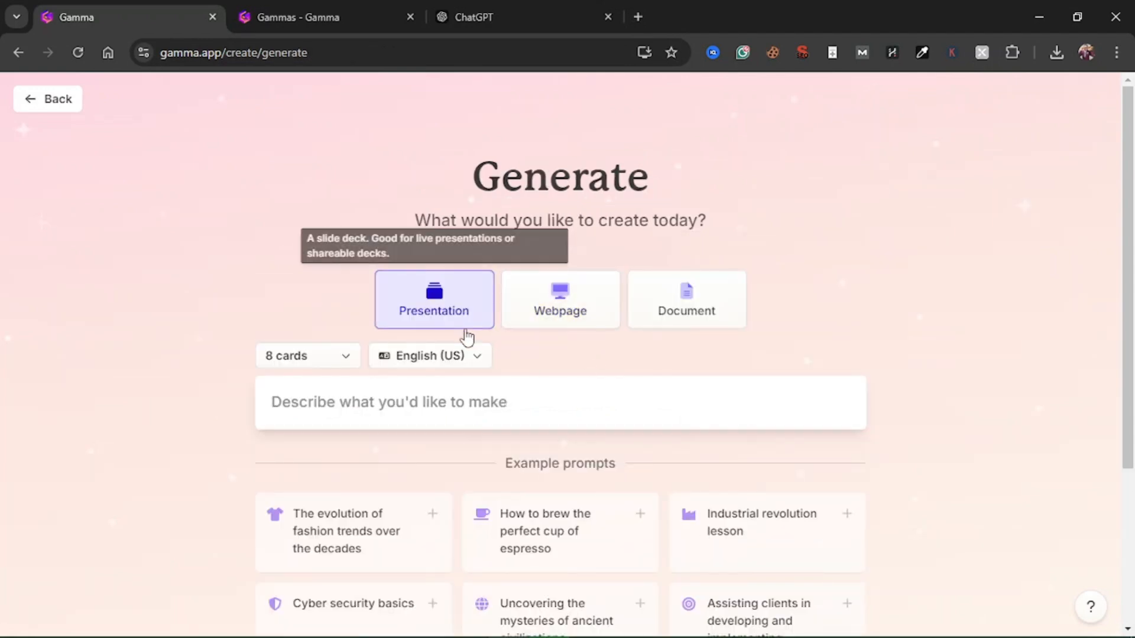
scroll(654, 381, down, 1)
click(501, 356)
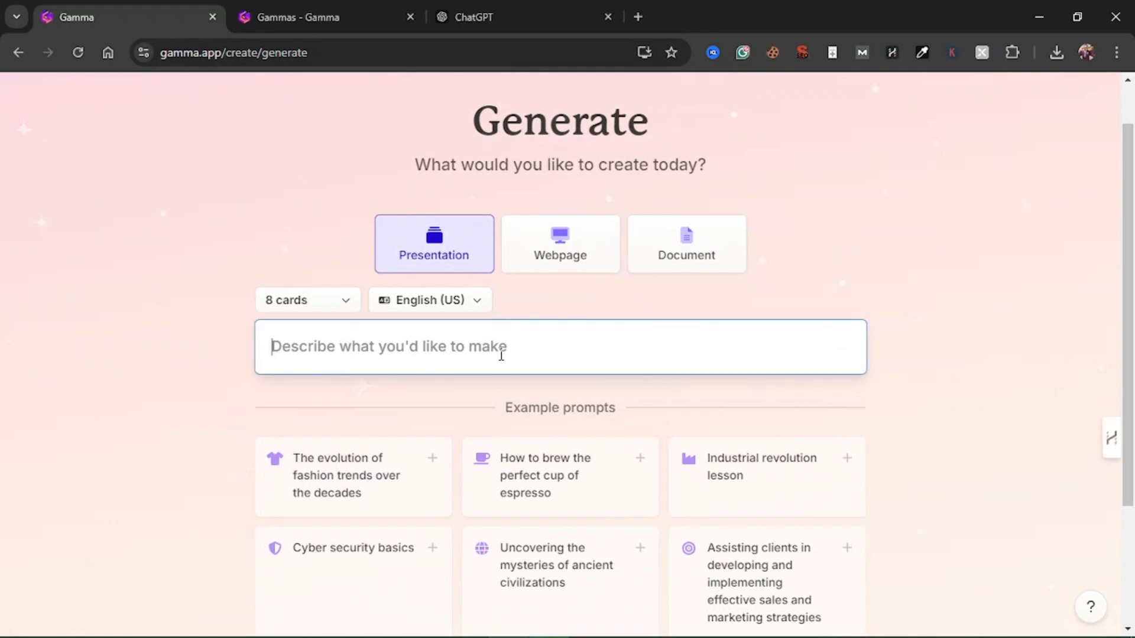
Copy the outline request from ChatGPT and enter "Create a presentation for the topic "How To Embrace AI in Your Workplace"" as the Gamma prompt
click(526, 14)
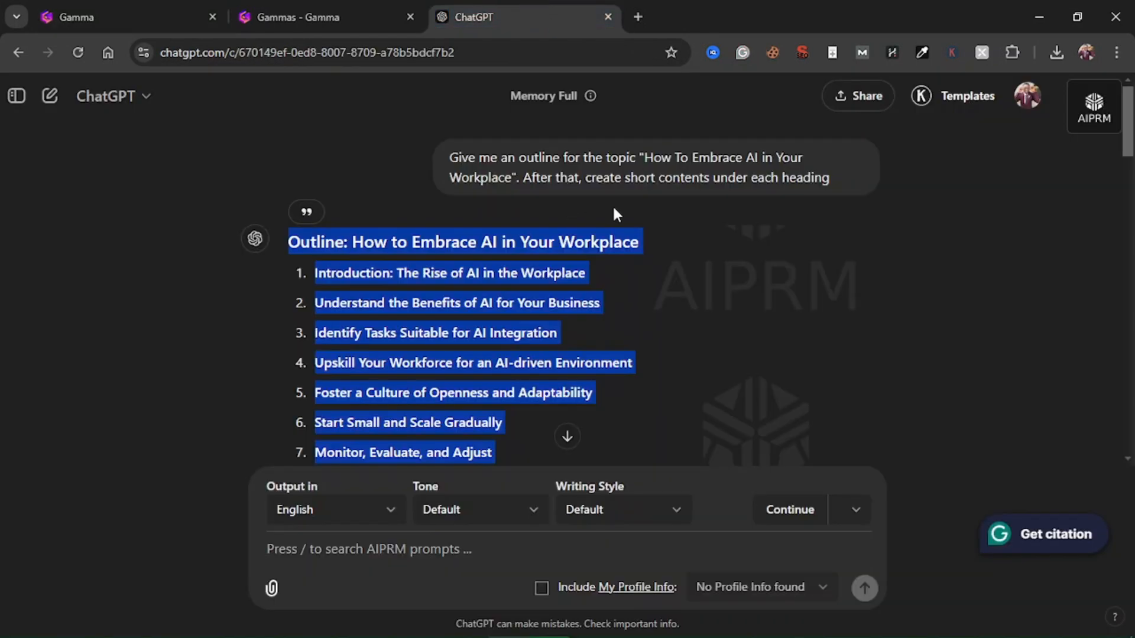
click(523, 236)
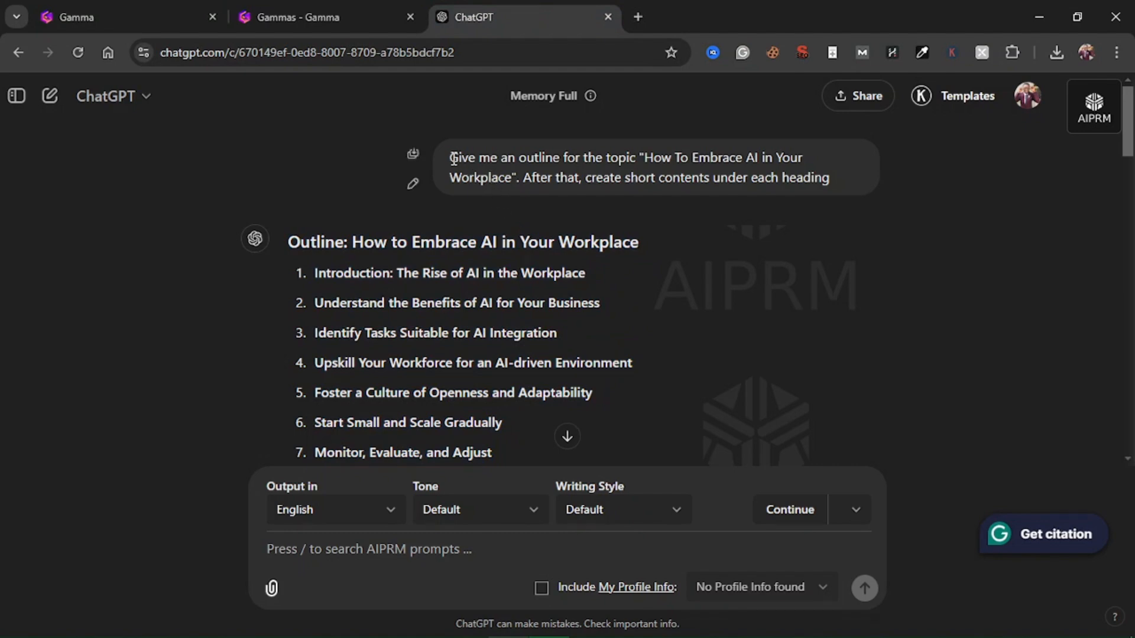
drag(452, 158, 830, 181)
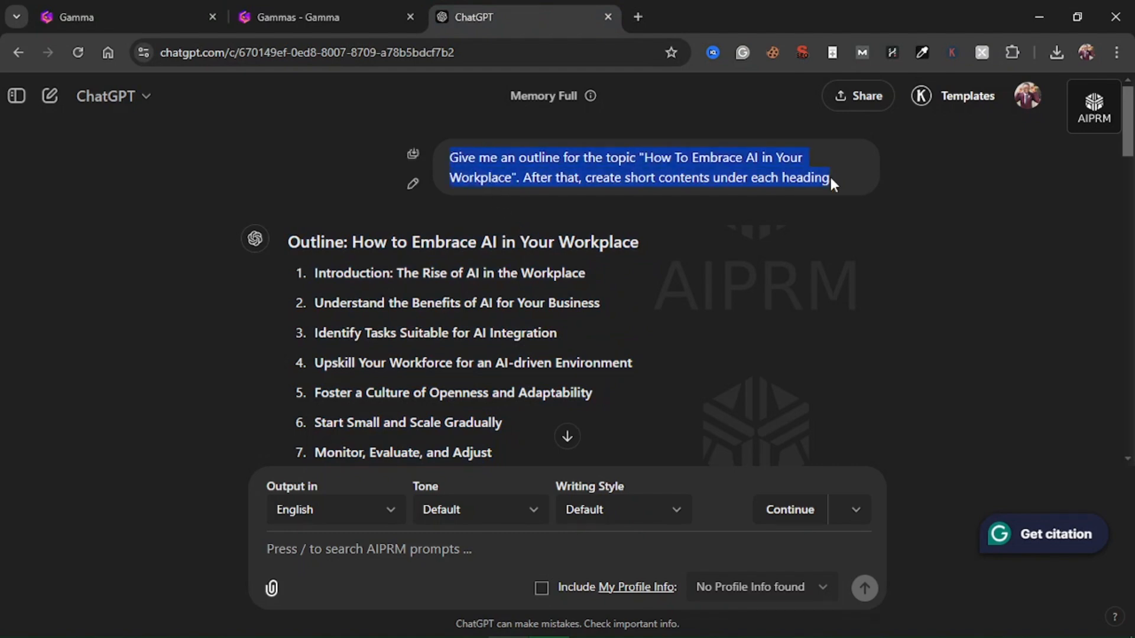
key(ctrl+c)
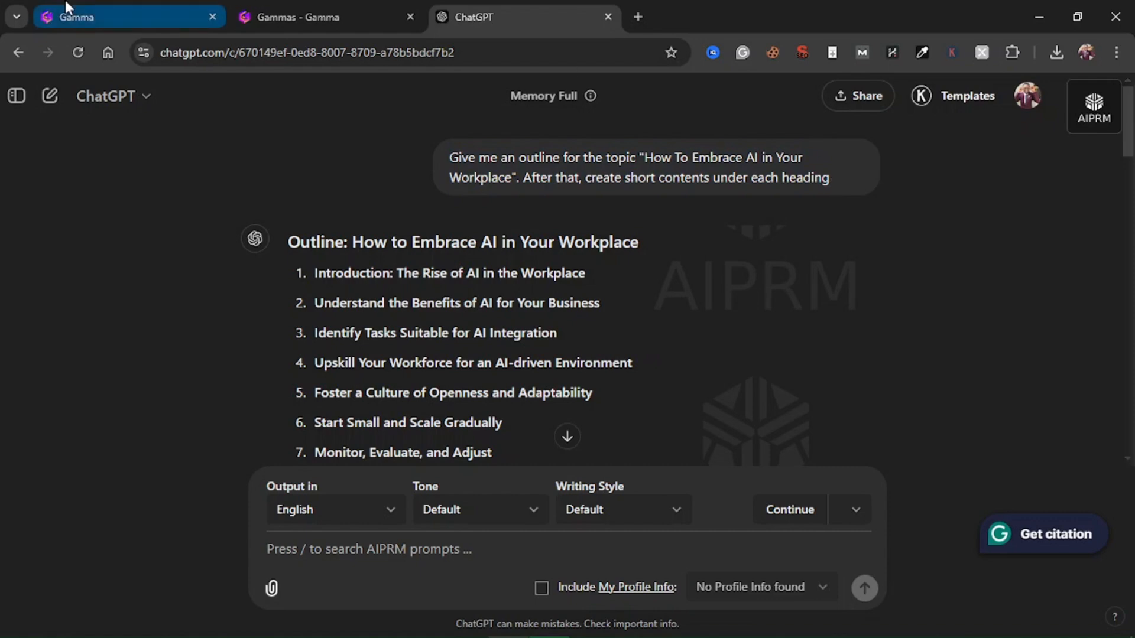
click(77, 16)
key(ctrl+v)
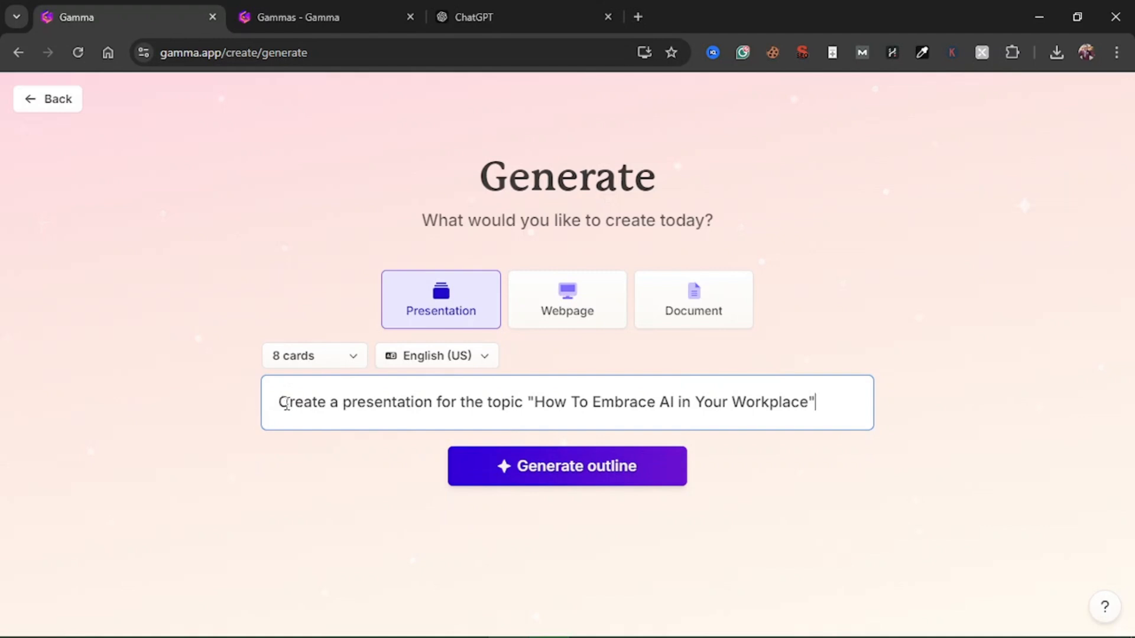
Set the type of content to generate to Webpage, after trying the Document and Presentation types
drag(287, 404, 699, 410)
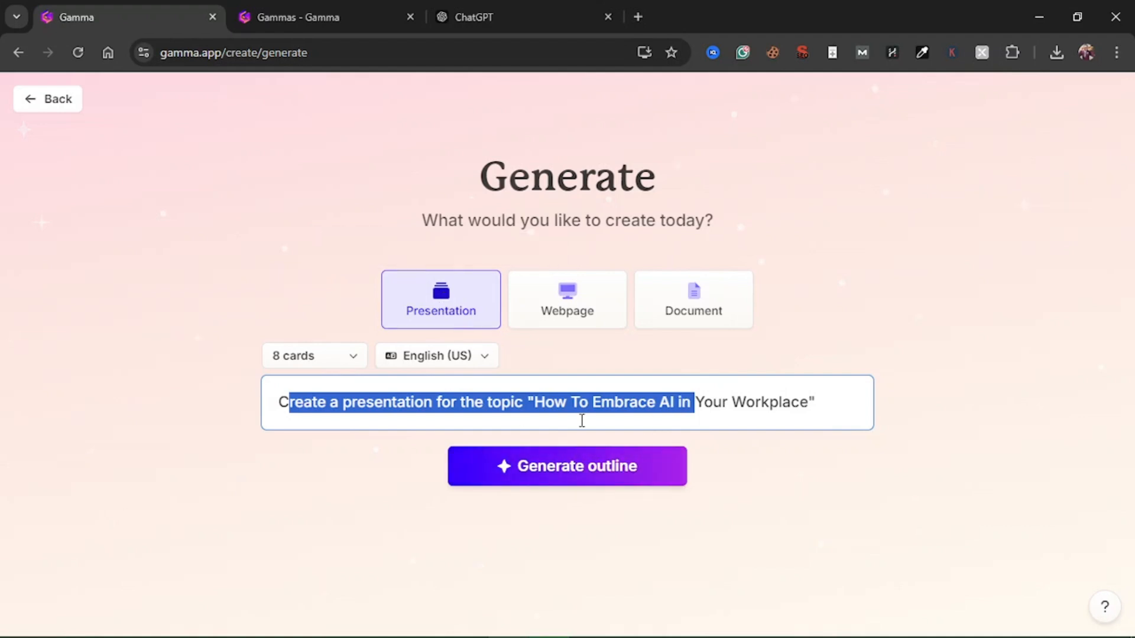
click(601, 397)
key(ctrl+a)
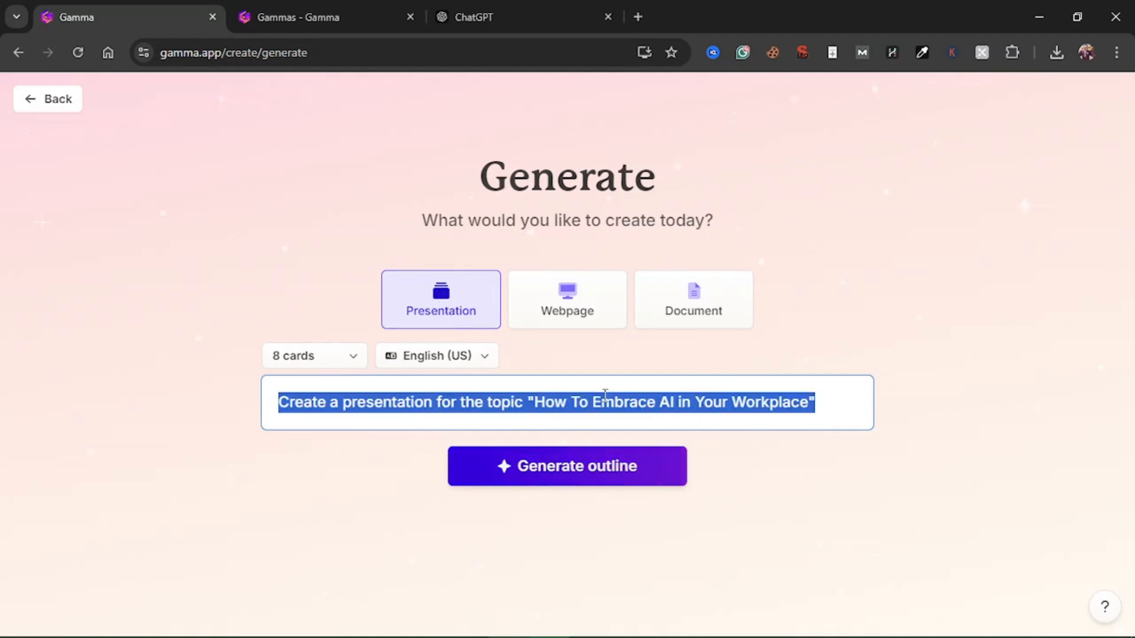
click(577, 309)
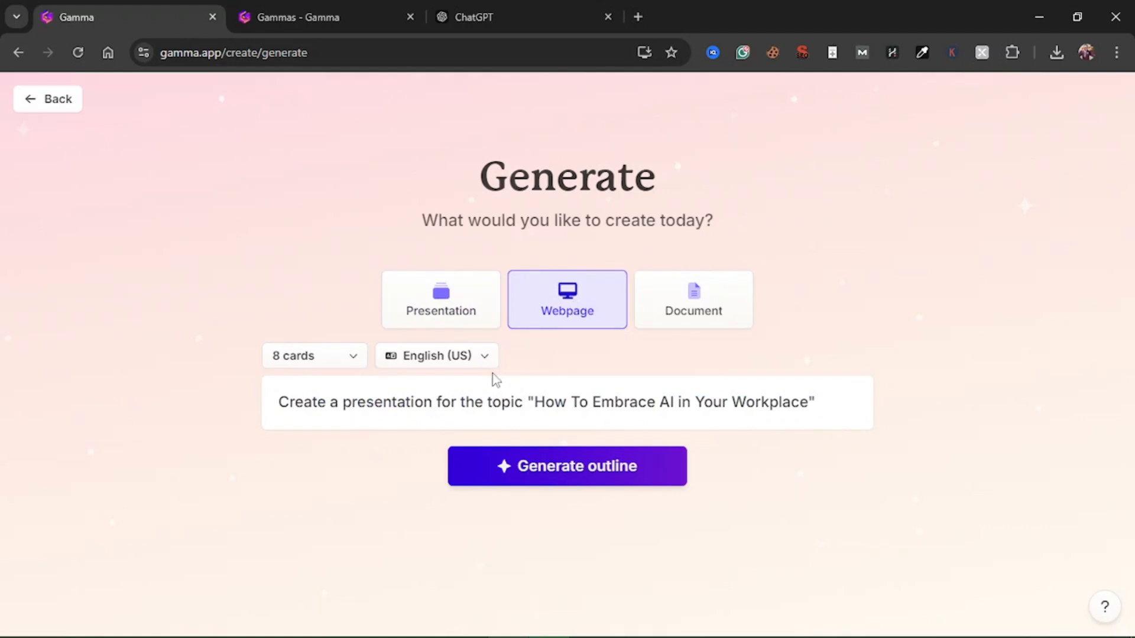
click(680, 307)
click(468, 307)
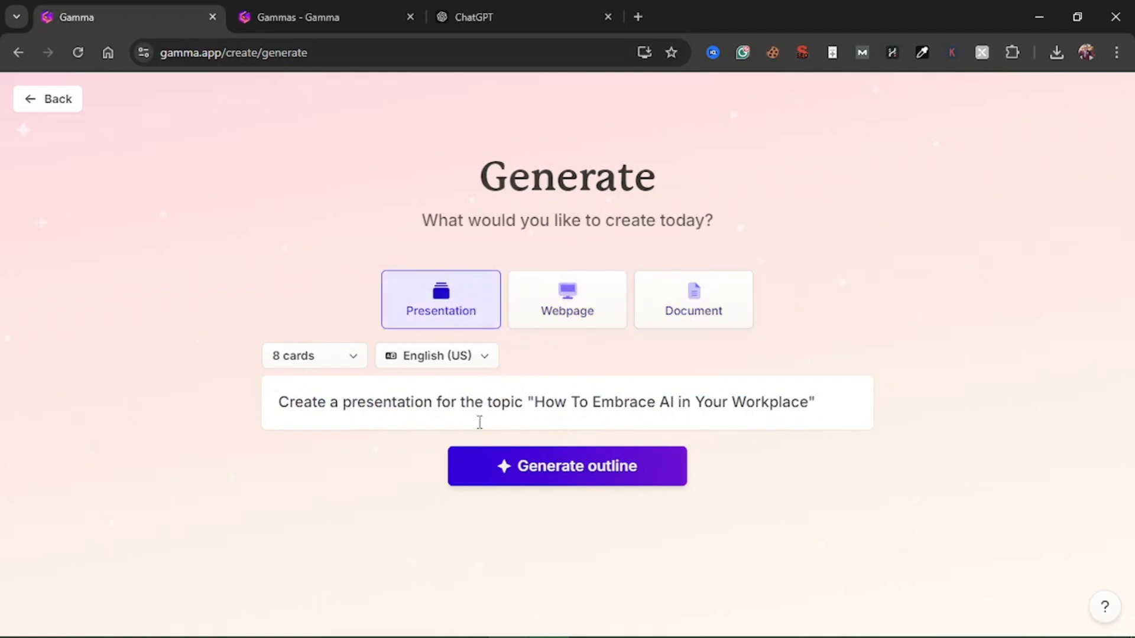
click(557, 316)
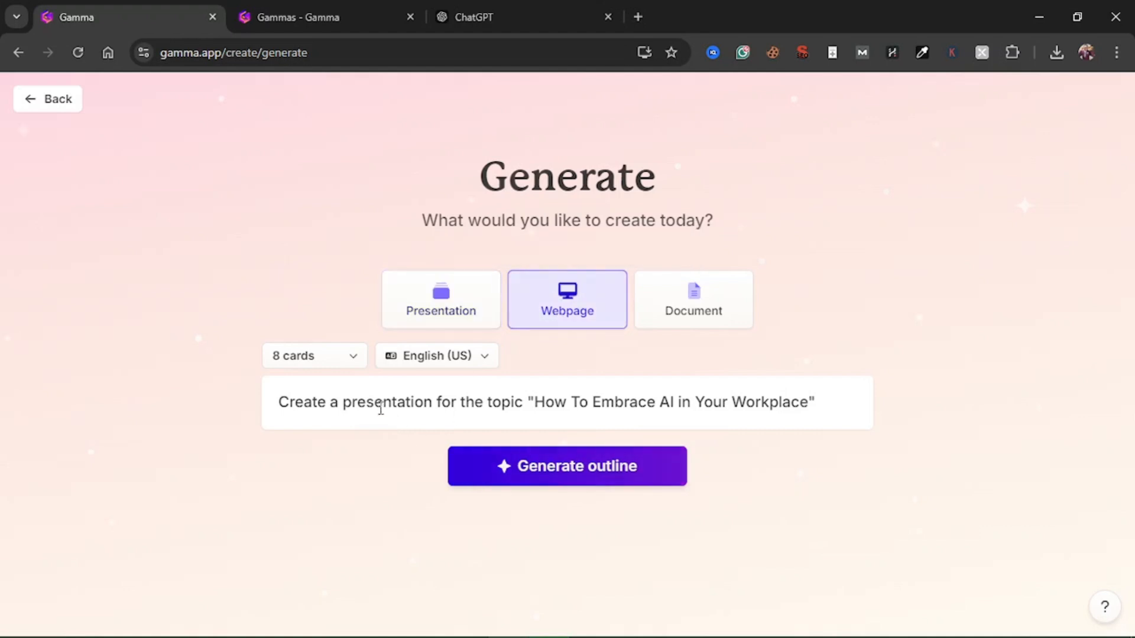
Replace "presentation" with "web page" in the prompt and generate the outline
double_click(381, 406)
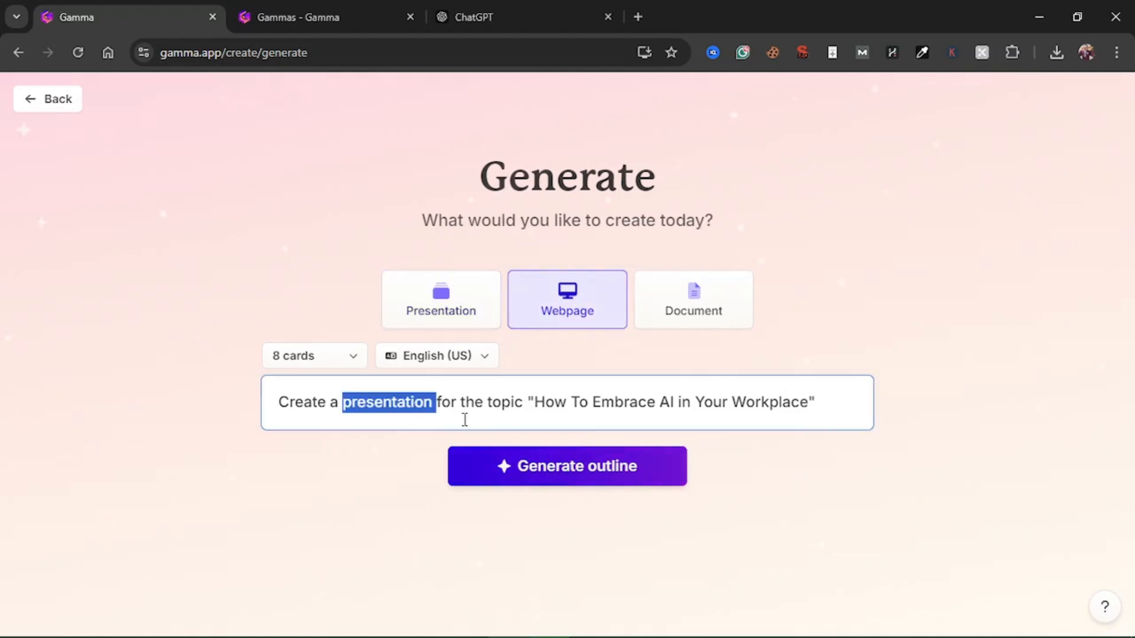
text(website)
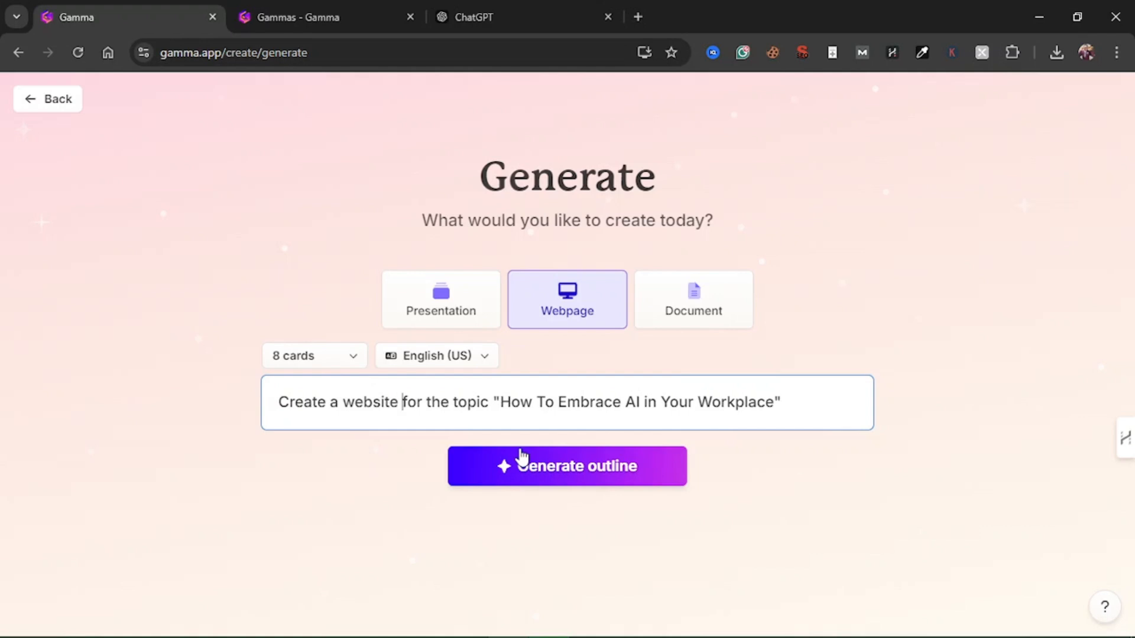
double_click(366, 401)
text(web pa)
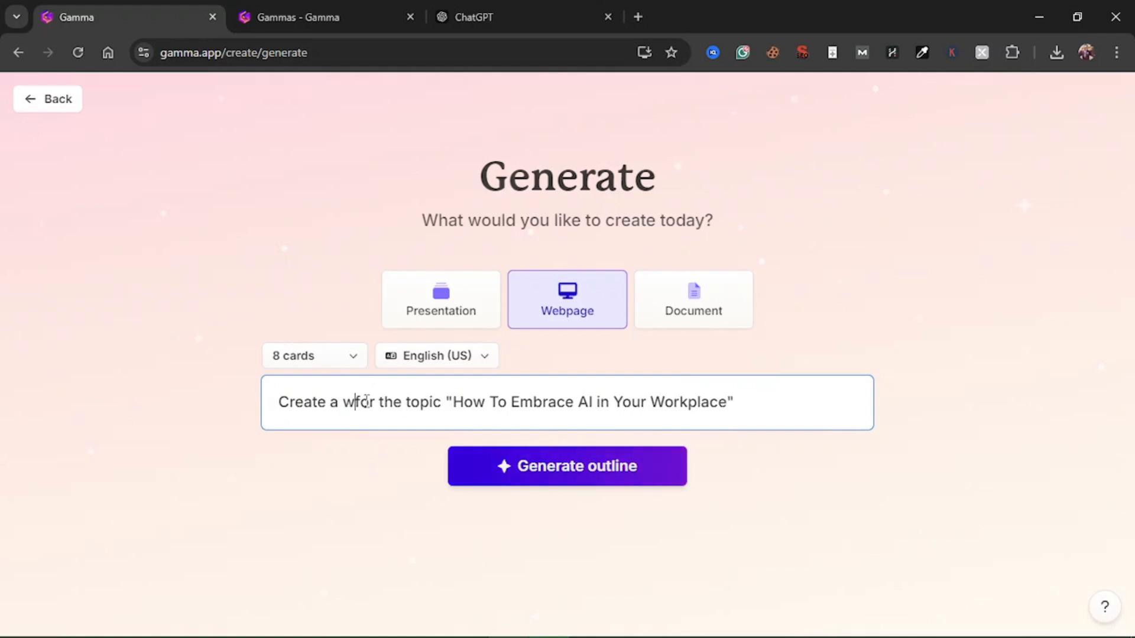
text(ge)
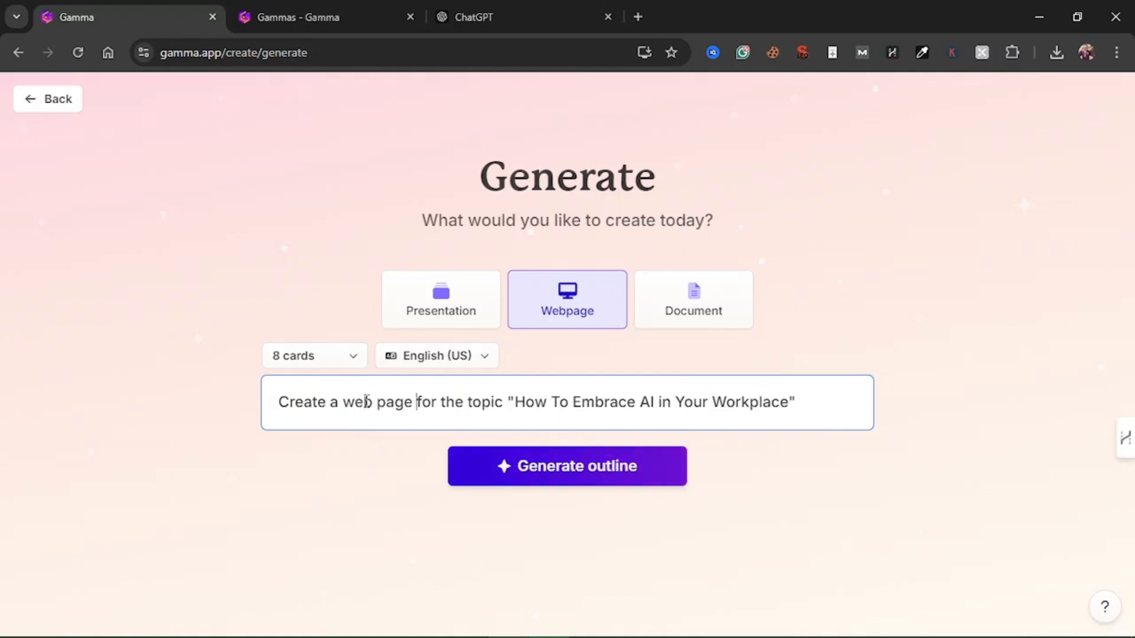
click(541, 470)
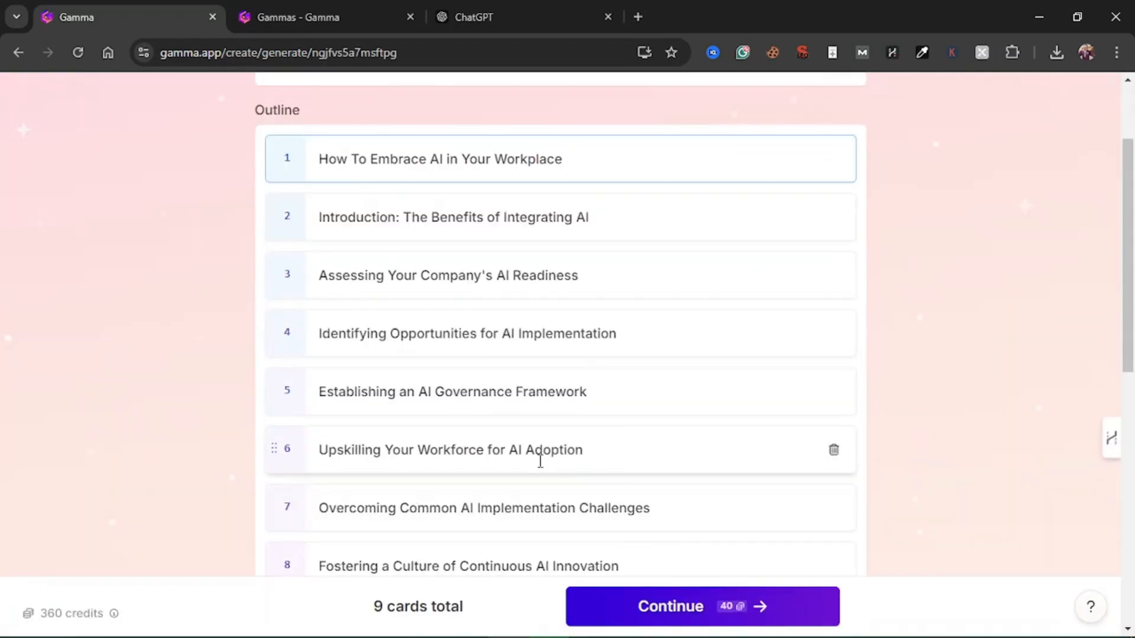
Check the outline and settings, set the image source to Auto, and continue to the theme choice
scroll(583, 327, down, 9)
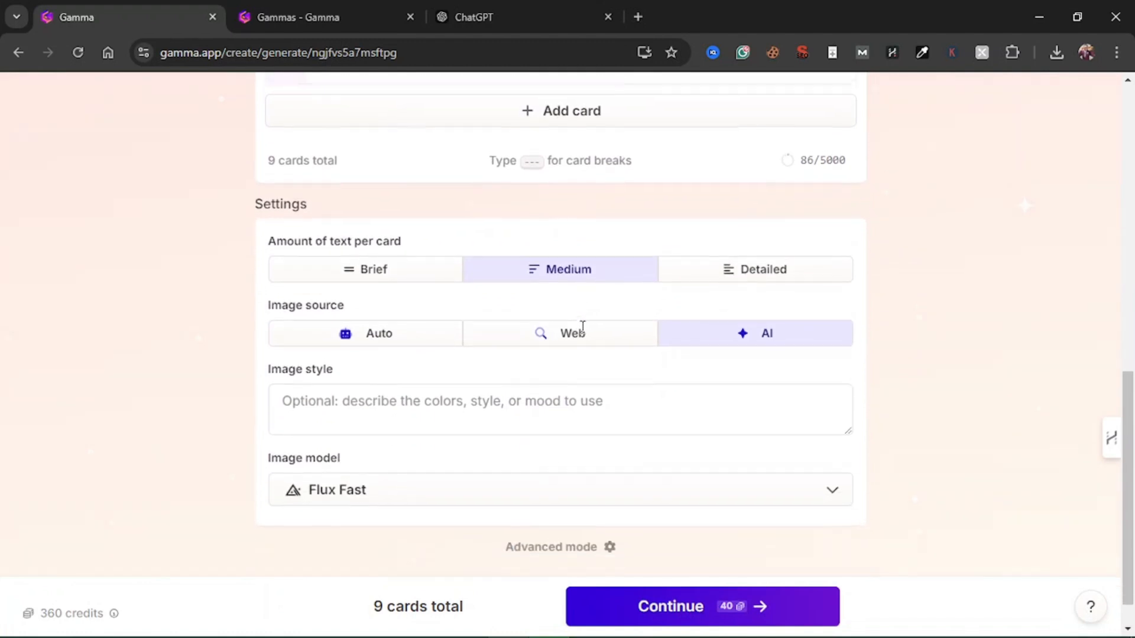
scroll(583, 327, up, 3)
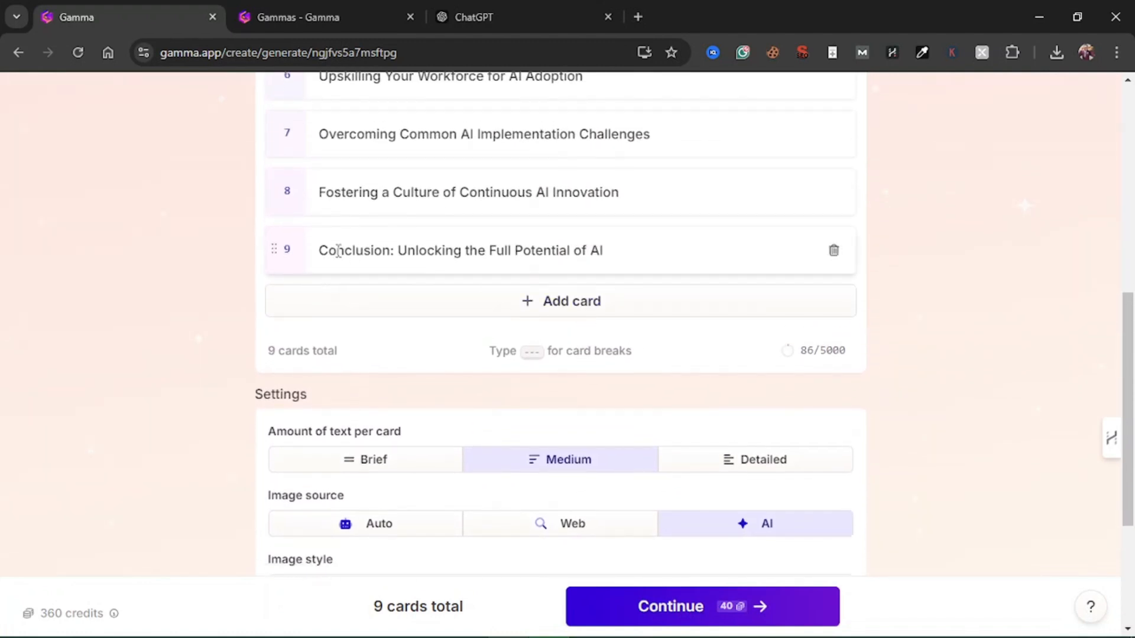
scroll(646, 525, down, 1)
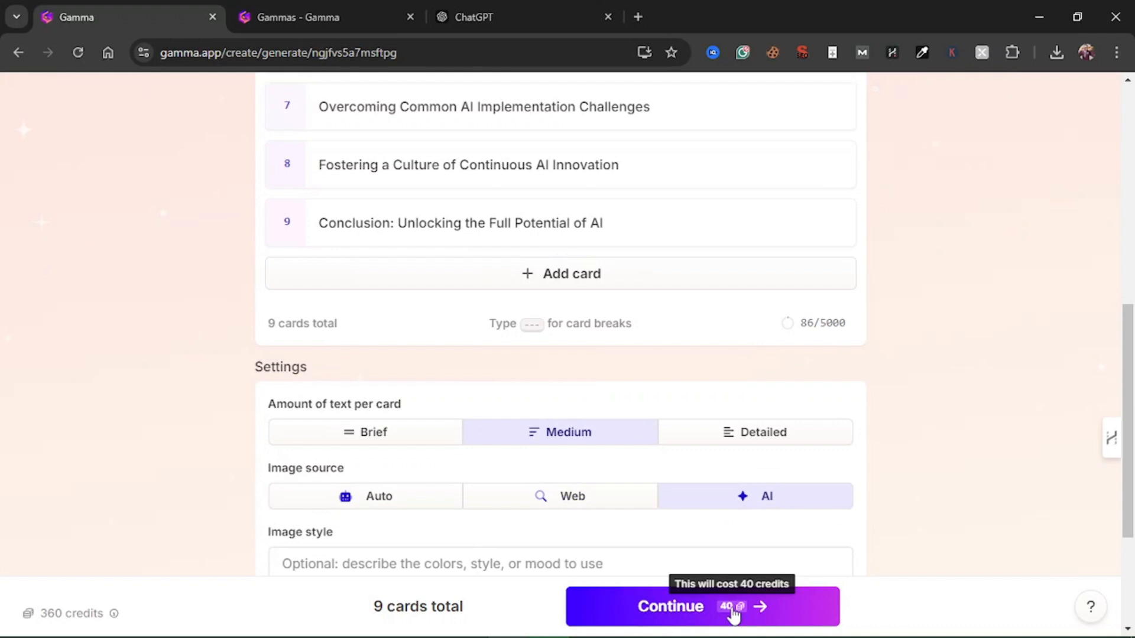
scroll(601, 411, down, 2)
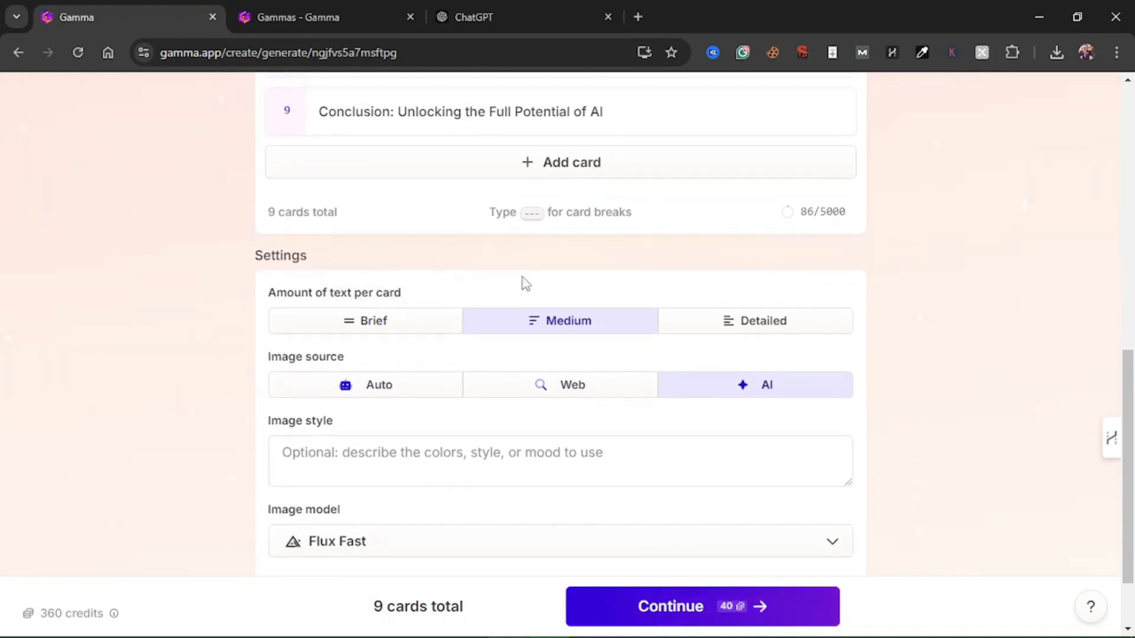
scroll(523, 278, down, 1)
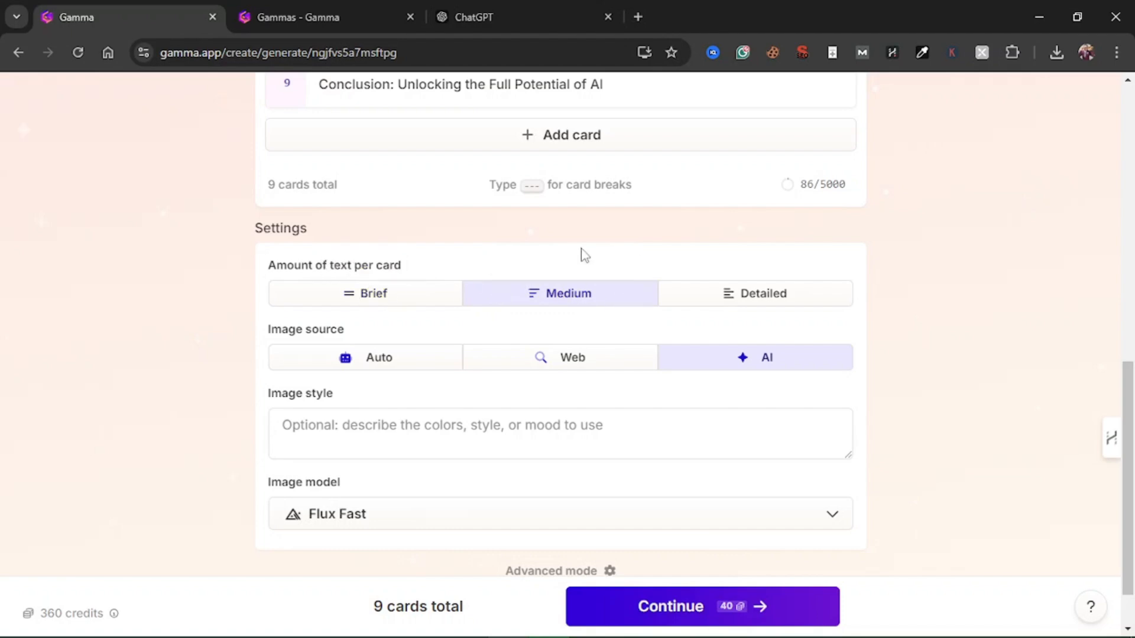
scroll(584, 255, up, 12)
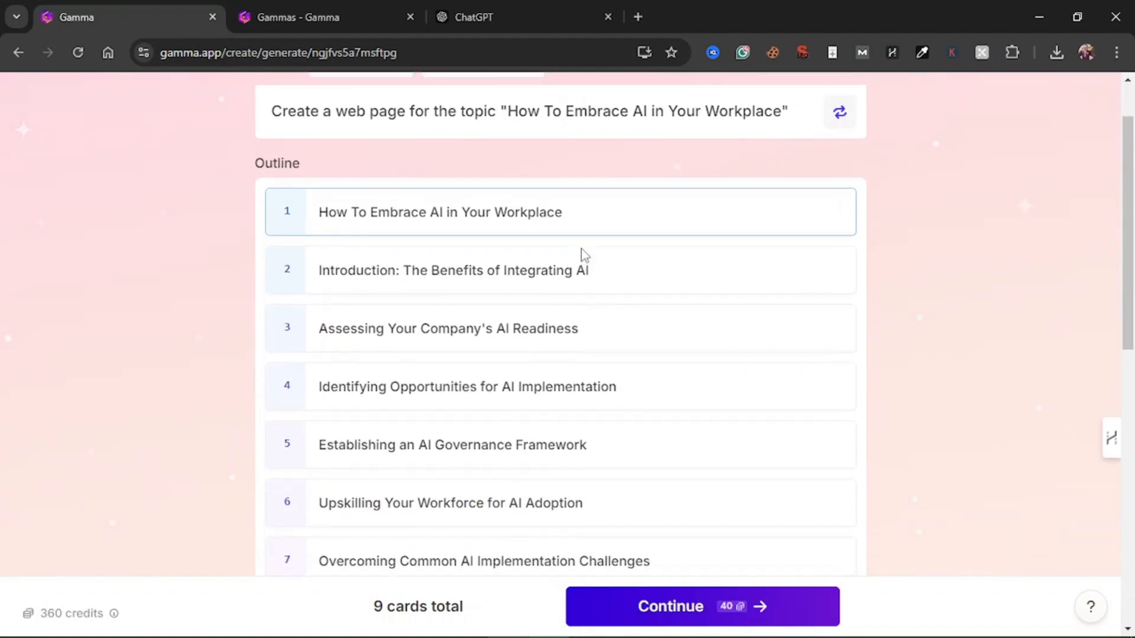
scroll(611, 241, down, 12)
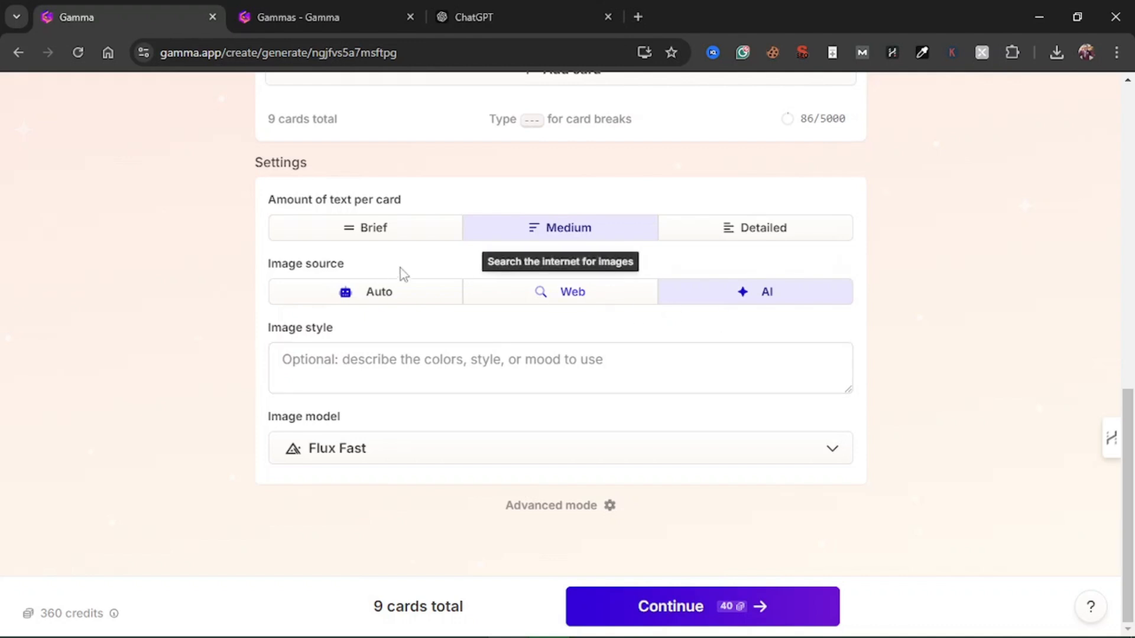
click(354, 296)
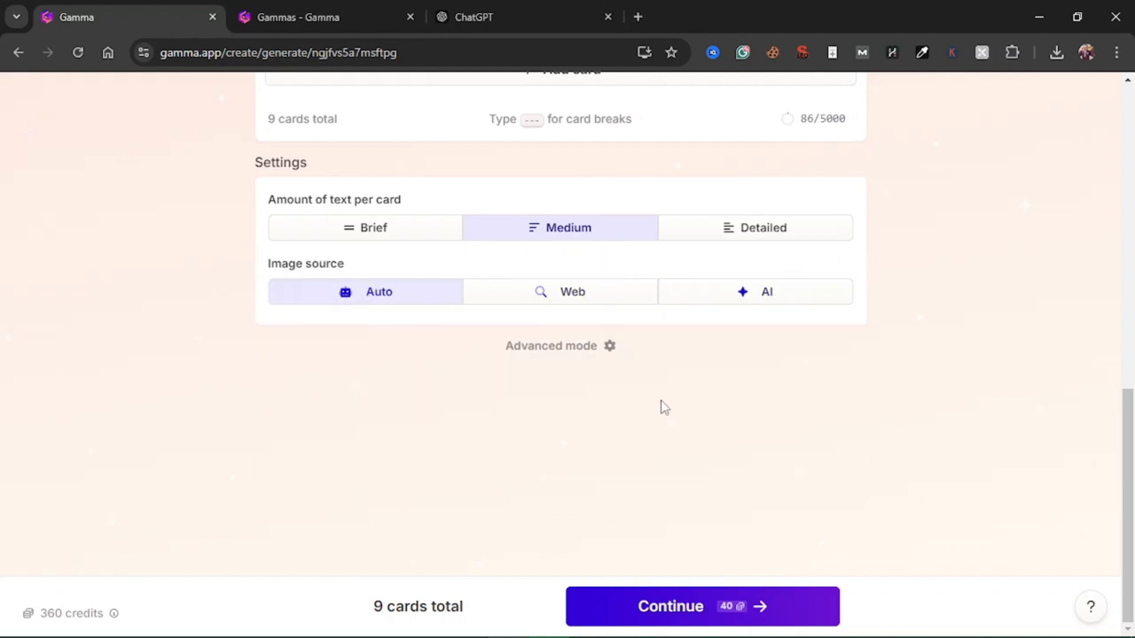
click(699, 614)
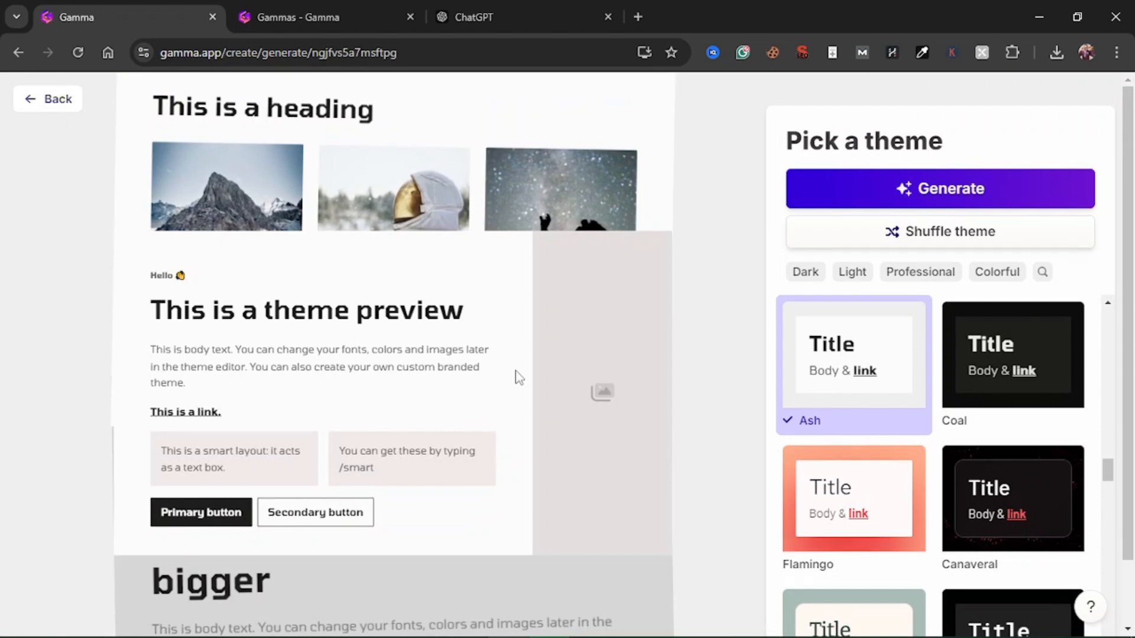
Browse the available themes, keep the Ash theme, and generate the webpage
scroll(885, 312, down, 5)
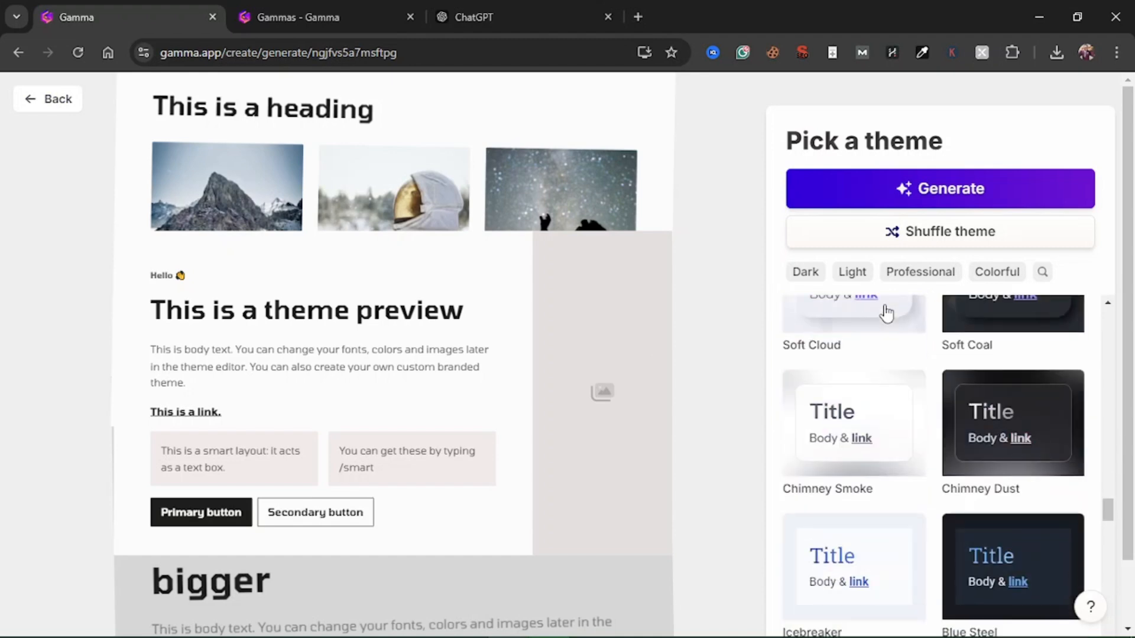
scroll(887, 314, up, 4)
scroll(966, 431, up, 4)
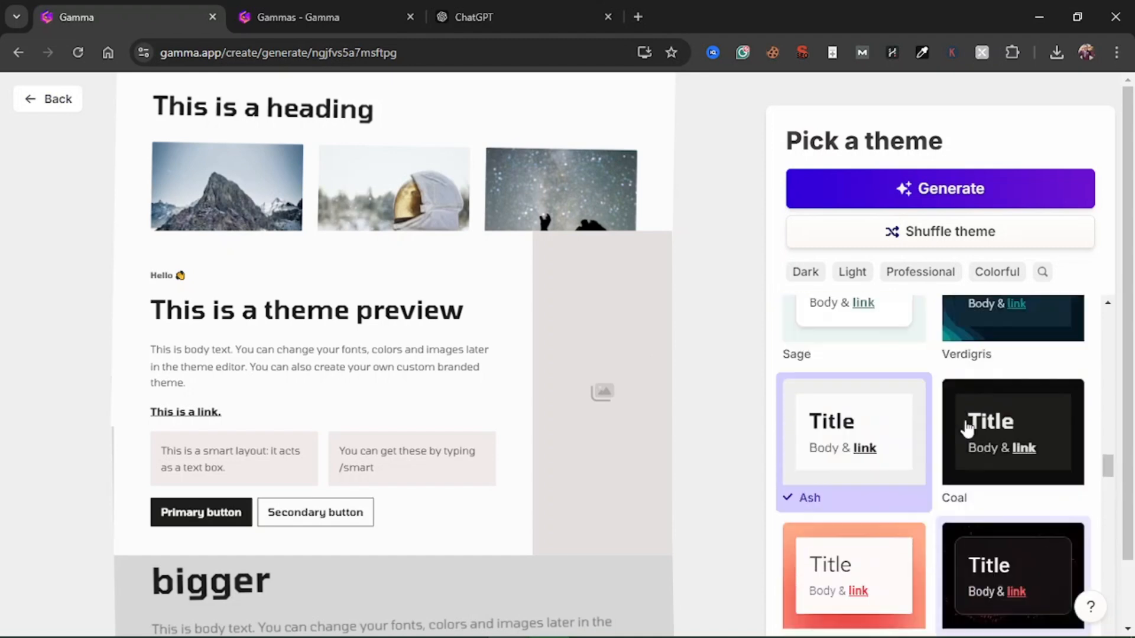
scroll(966, 430, down, 1)
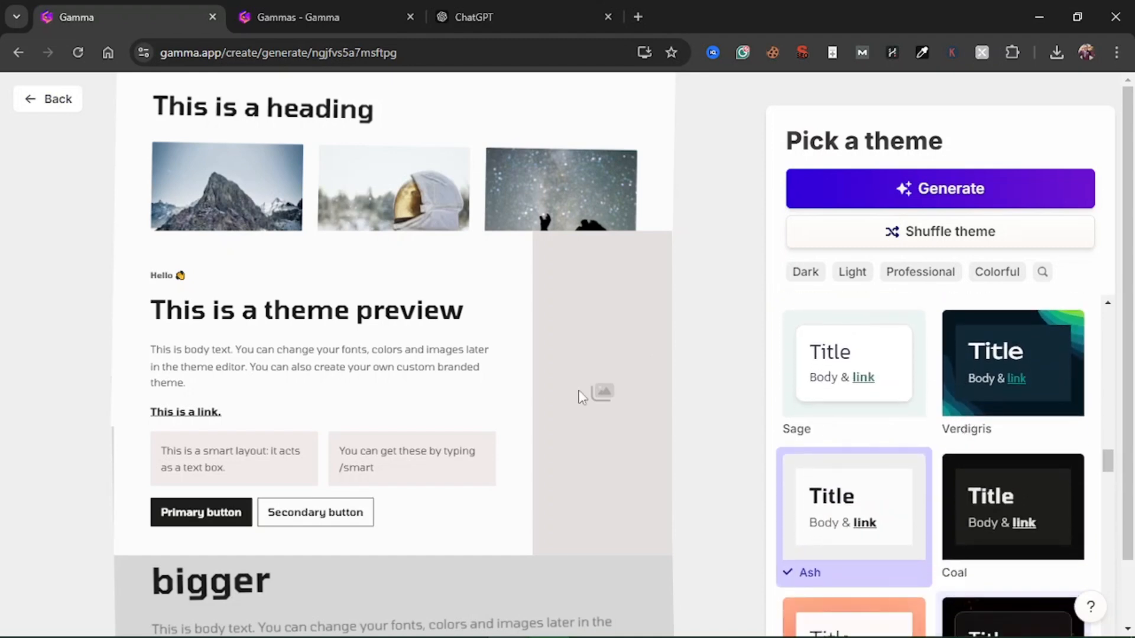
click(982, 197)
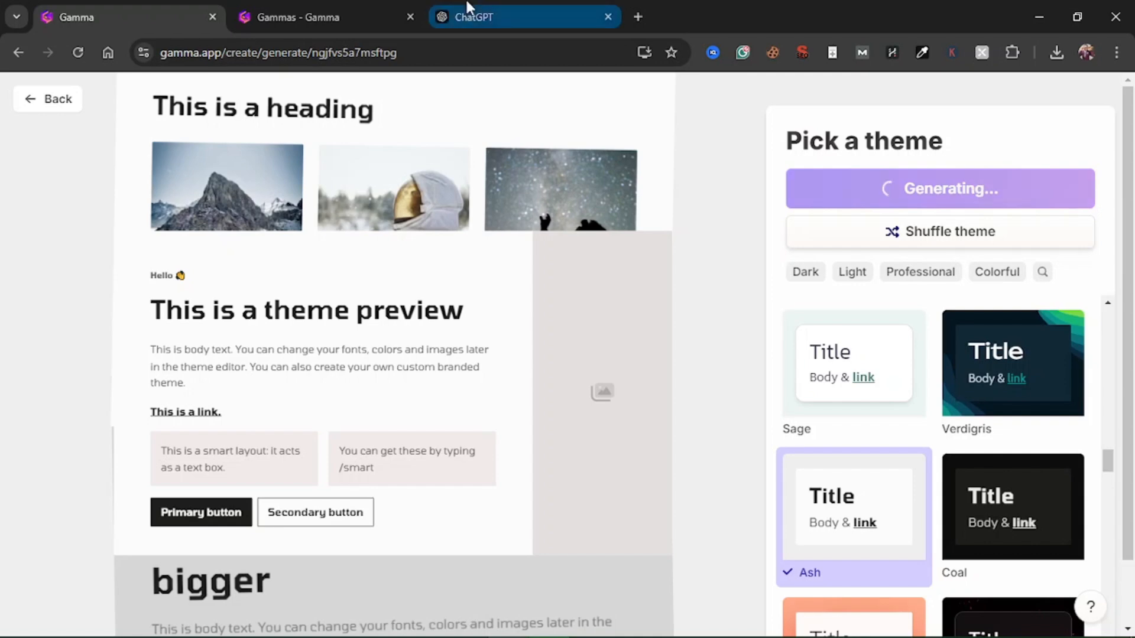
Reload the Gammas overview in its own browser tab and return to the webpage generation
click(352, 9)
right_click(352, 8)
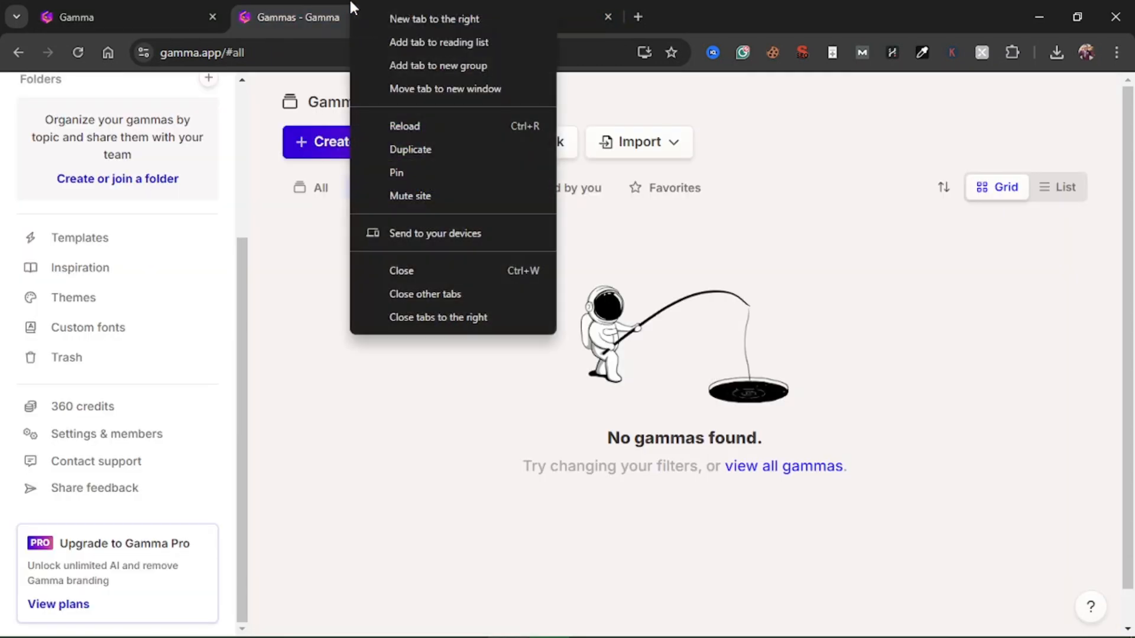
click(399, 125)
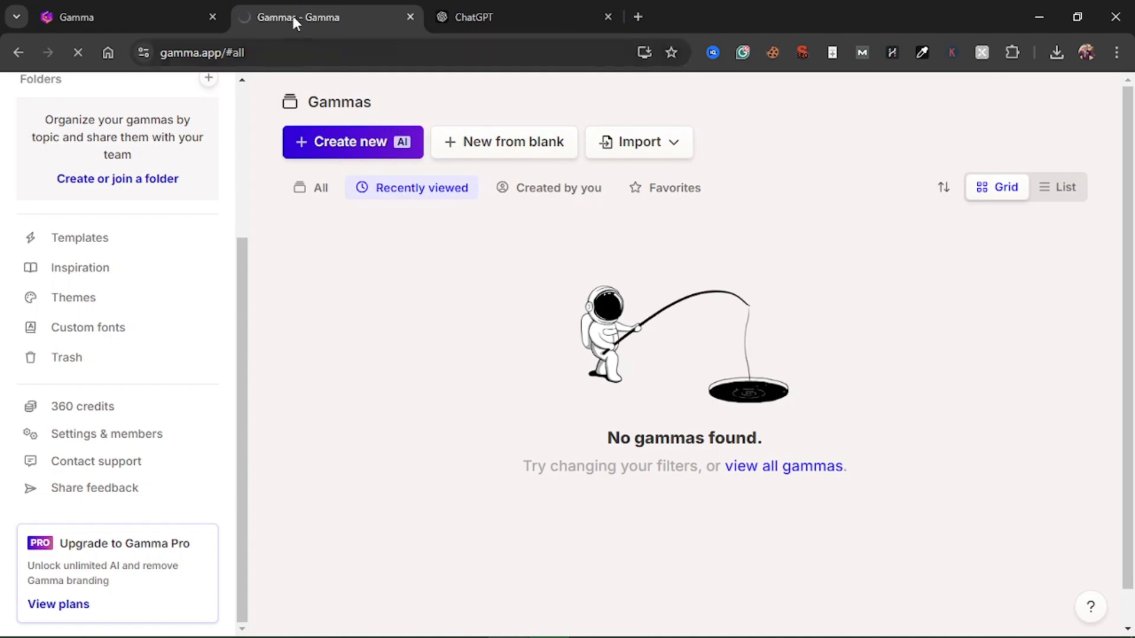
click(152, 8)
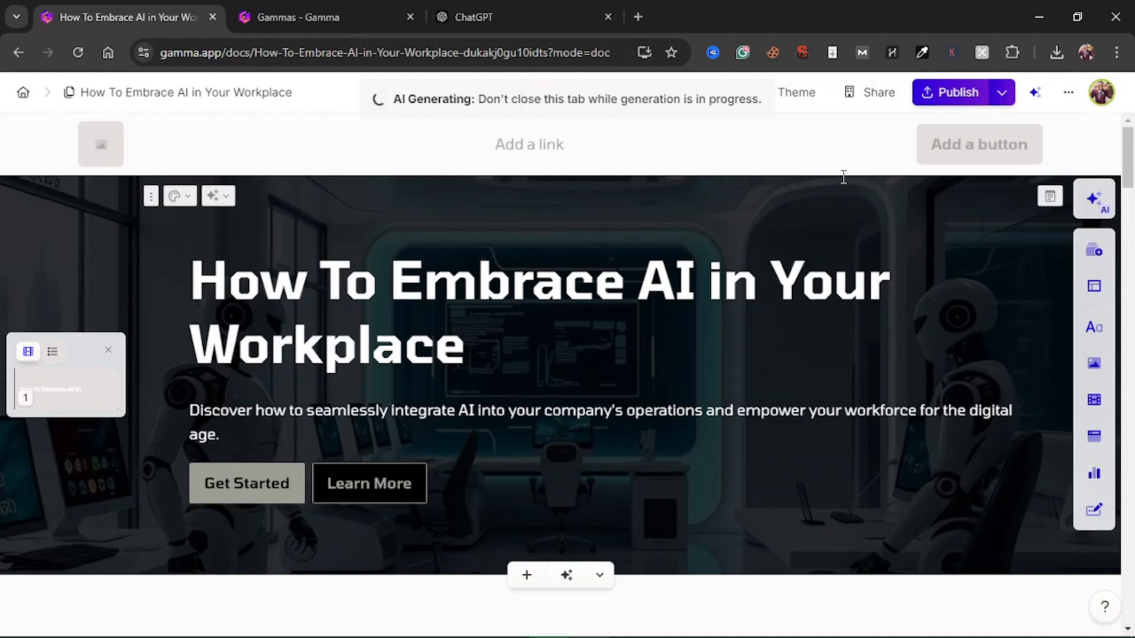
Delete "Introduction: " from the second section's heading so that it reads "The Benefits of Integrating AI"
scroll(843, 177, down, 3)
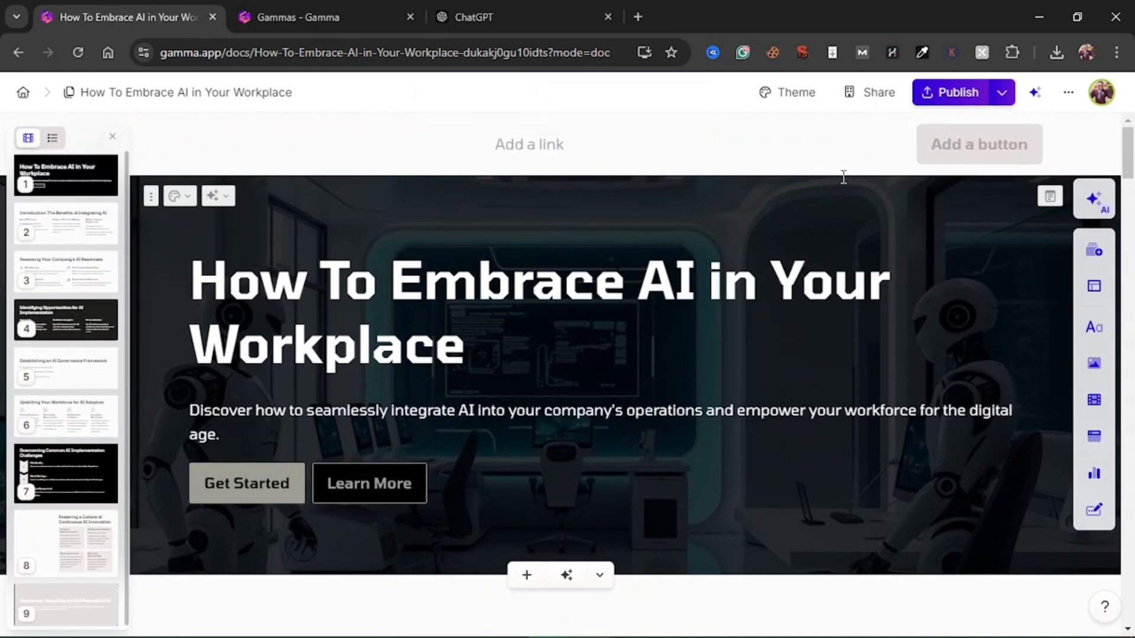
scroll(844, 176, down, 3)
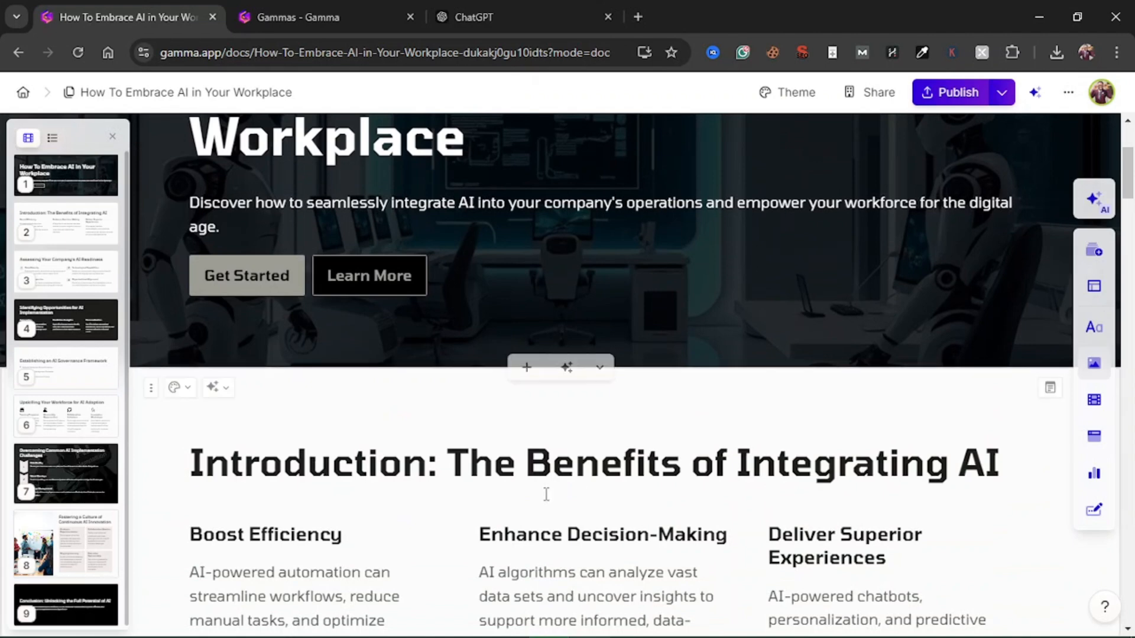
drag(554, 472, 891, 463)
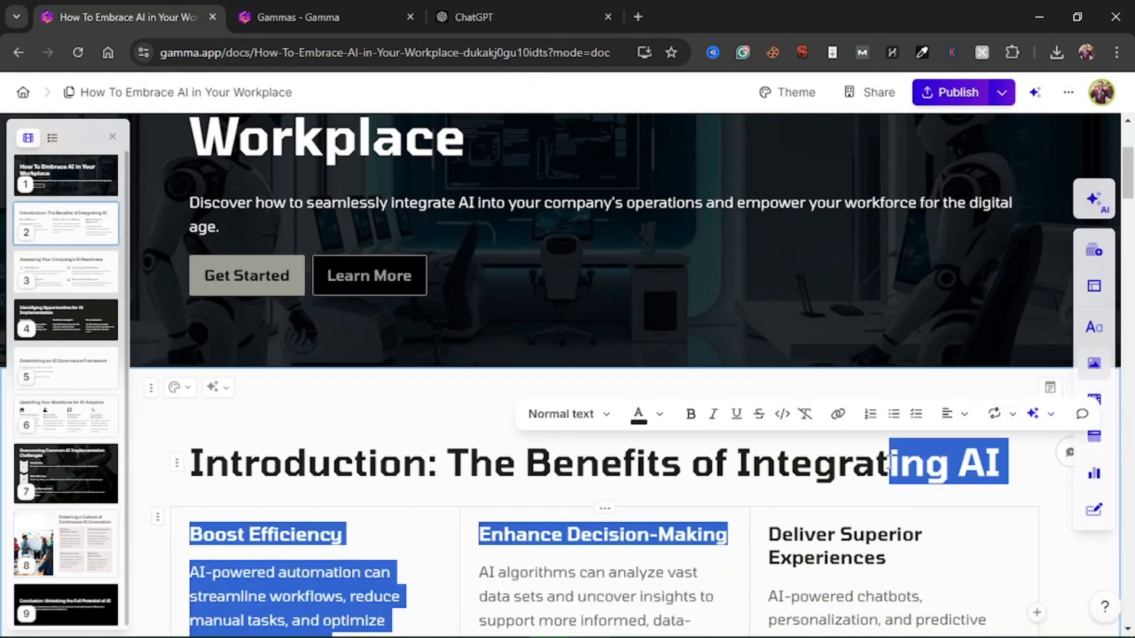
click(925, 450)
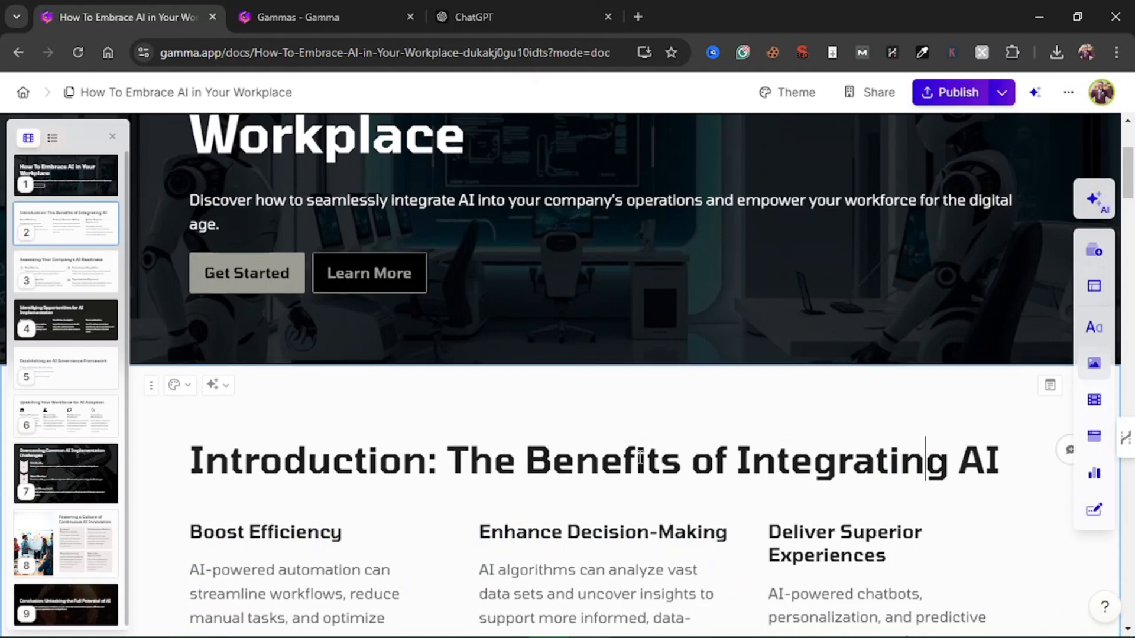
scroll(638, 461, down, 2)
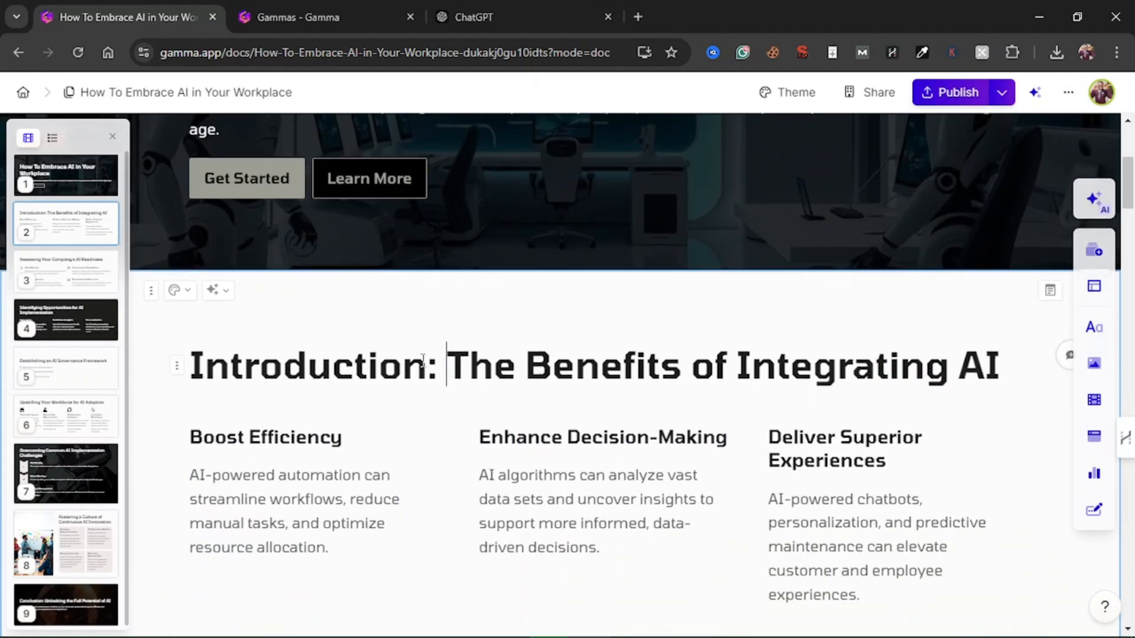
drag(448, 369, 185, 374)
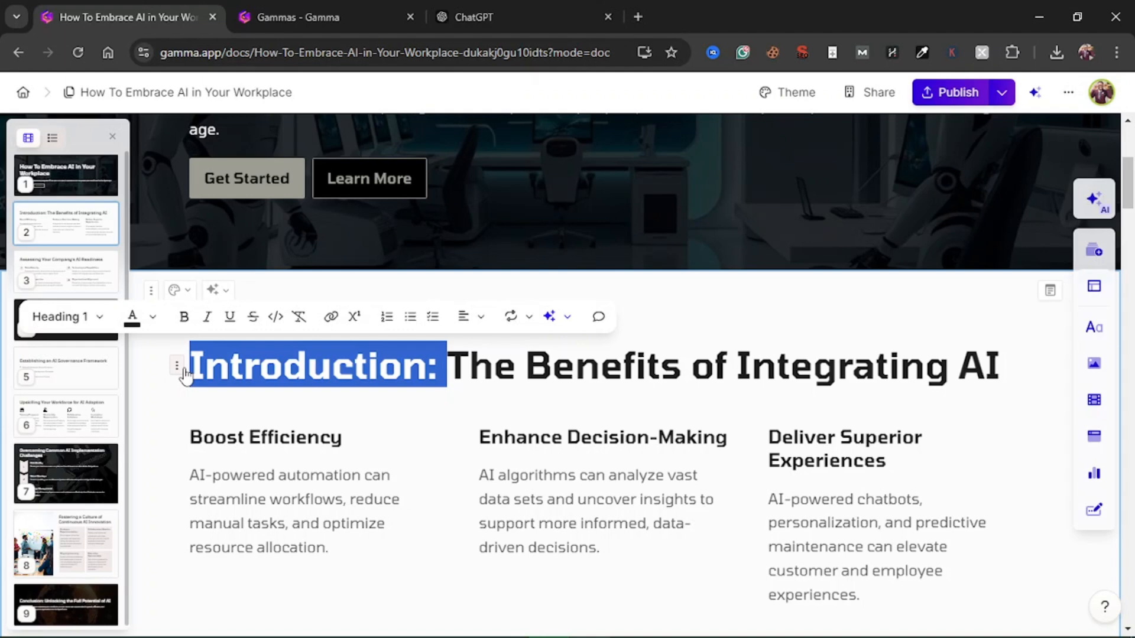
key(BackSpace)
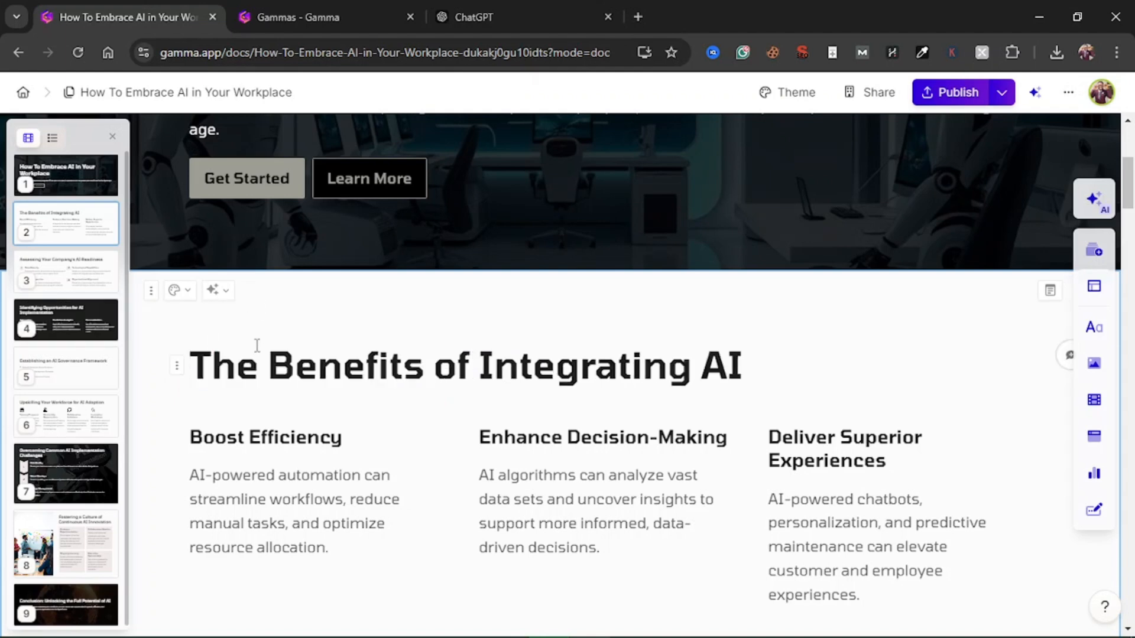
Look over the benefits section and the sections that follow it on the generated webpage
scroll(421, 383, down, 1)
scroll(422, 382, down, 3)
scroll(422, 383, up, 2)
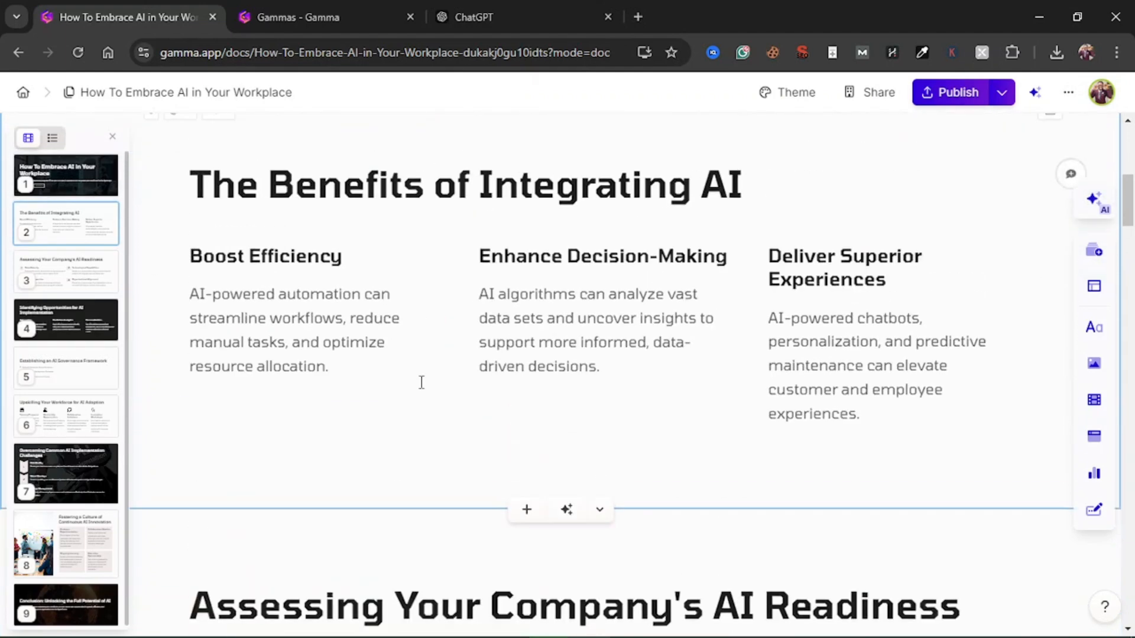